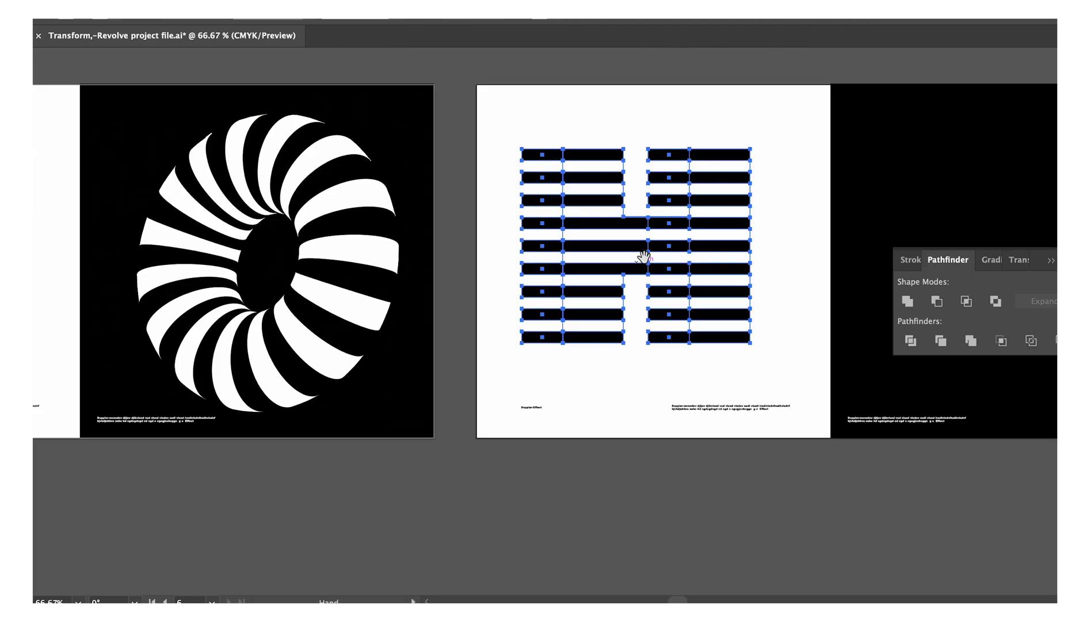
key(ctrl+plus)
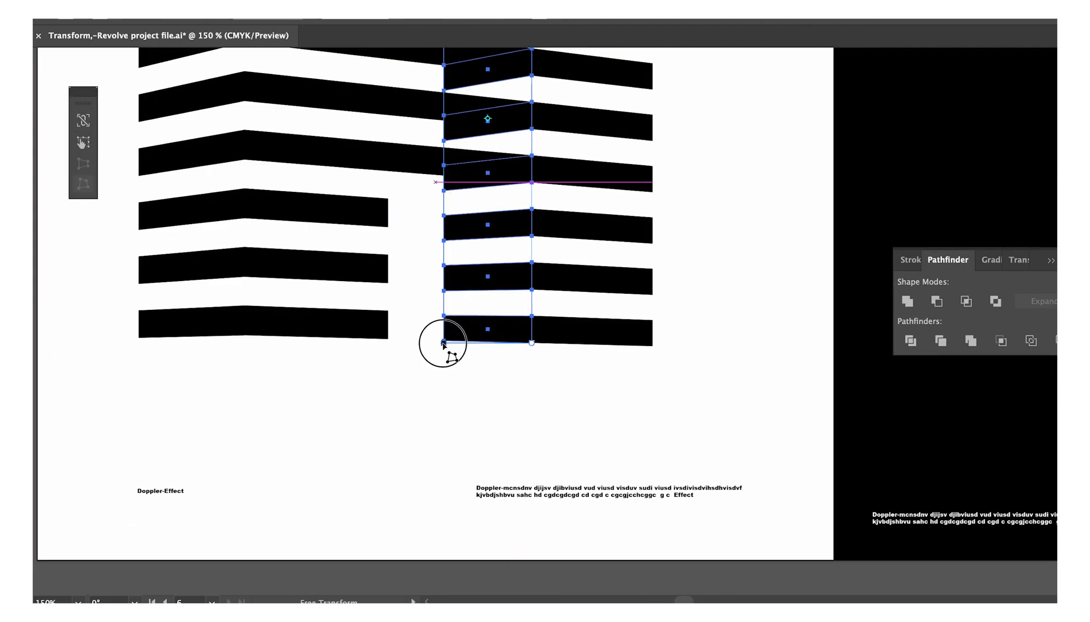
drag(423, 141, 424, 150)
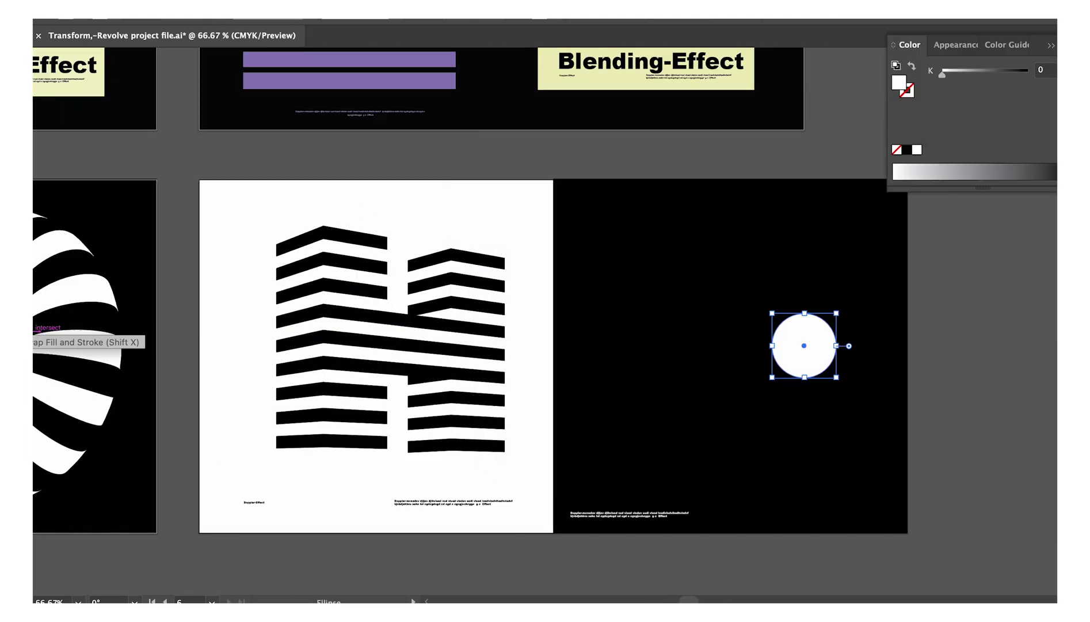
key(shift+x)
mouse_move(571, 152)
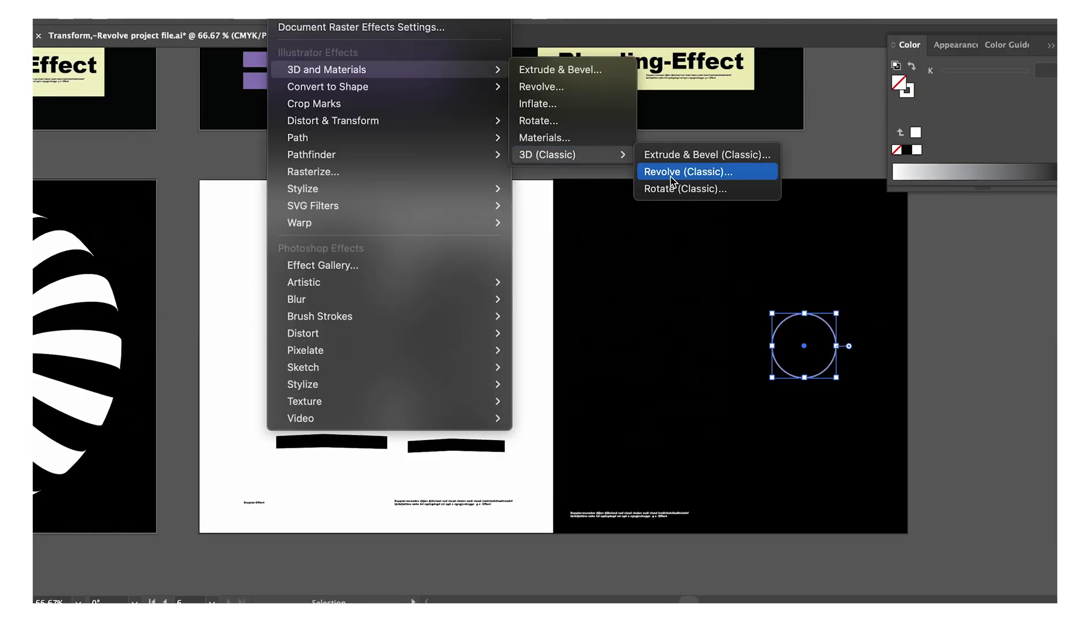
click(670, 176)
click(228, 455)
drag(165, 473, 174, 471)
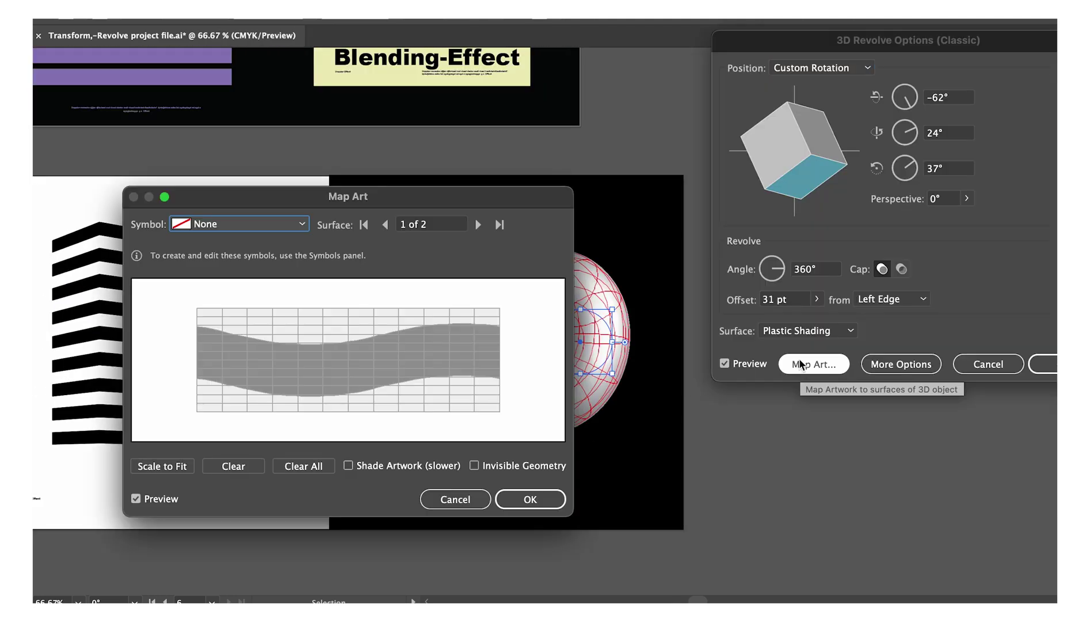
drag(403, 213, 483, 379)
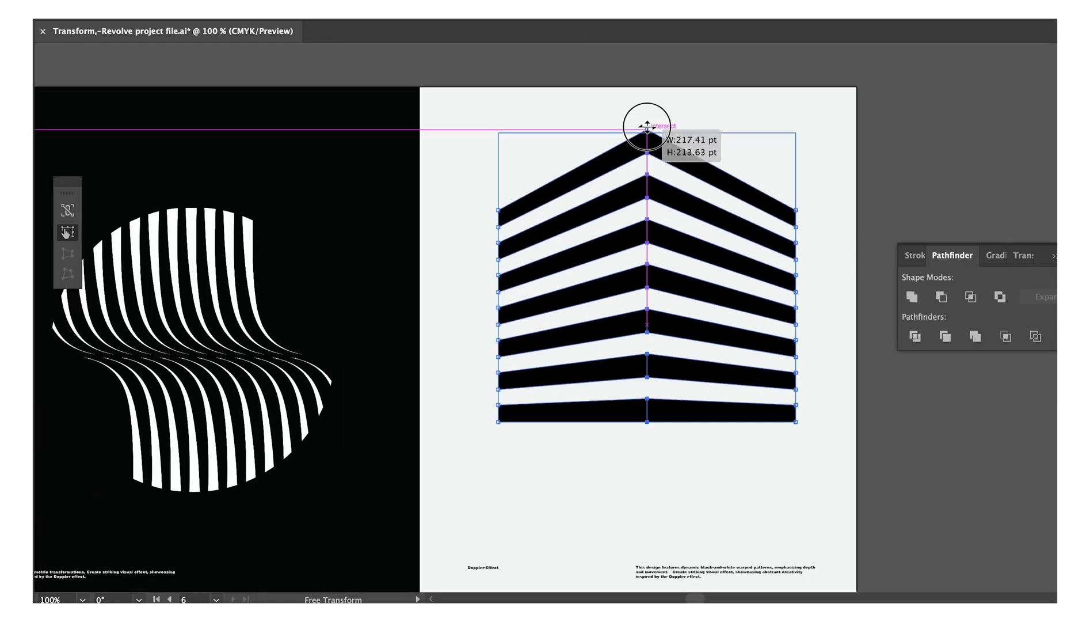
drag(644, 122, 521, 141)
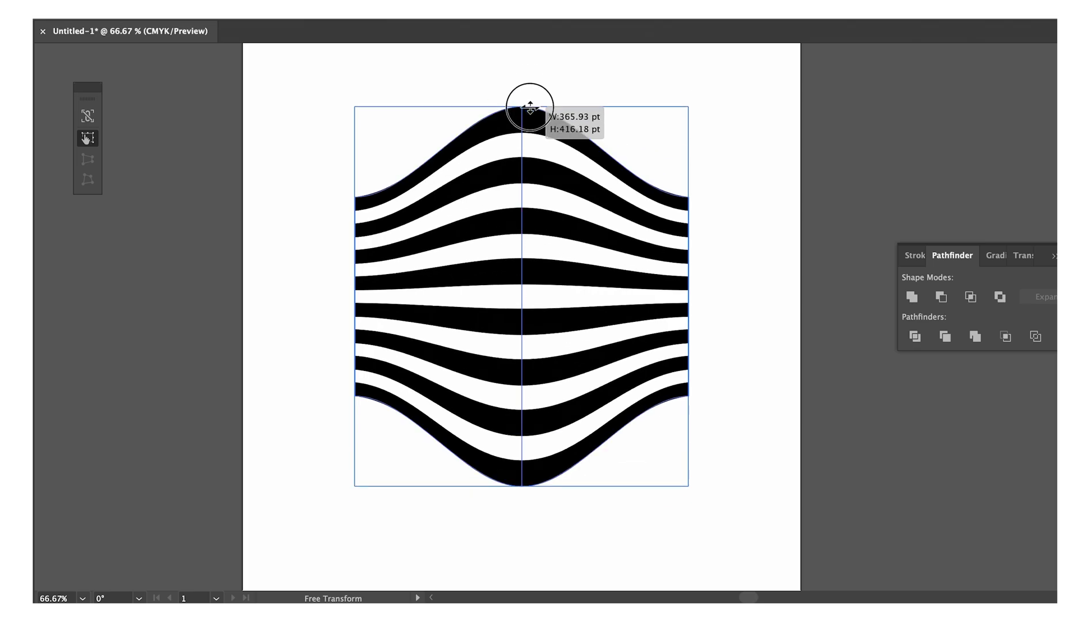
drag(681, 110, 608, 112)
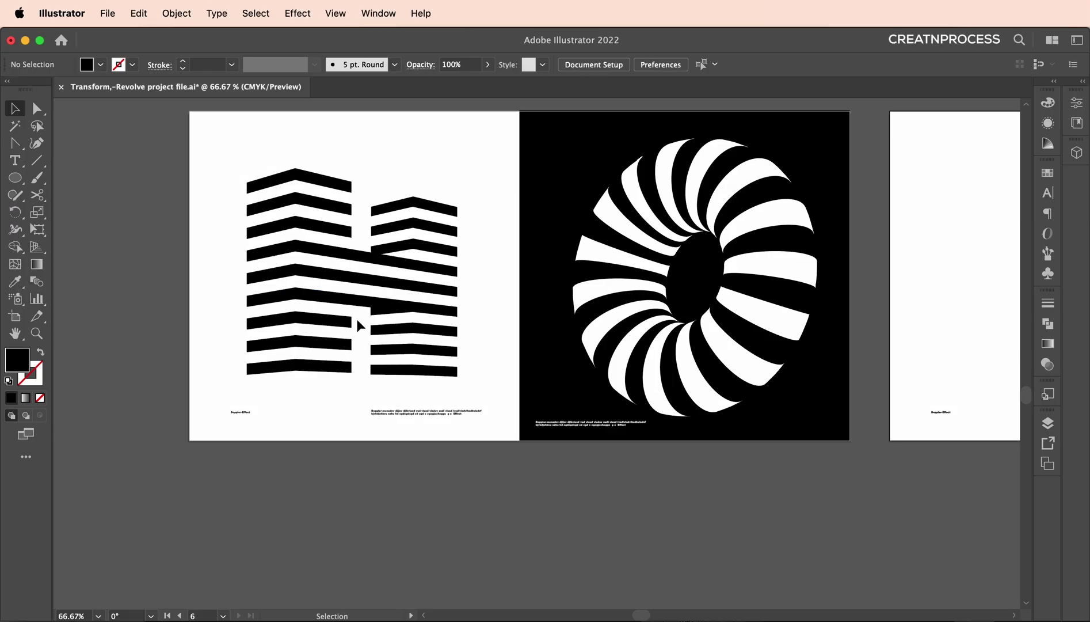
drag(625, 314, 513, 334)
drag(695, 331, 761, 319)
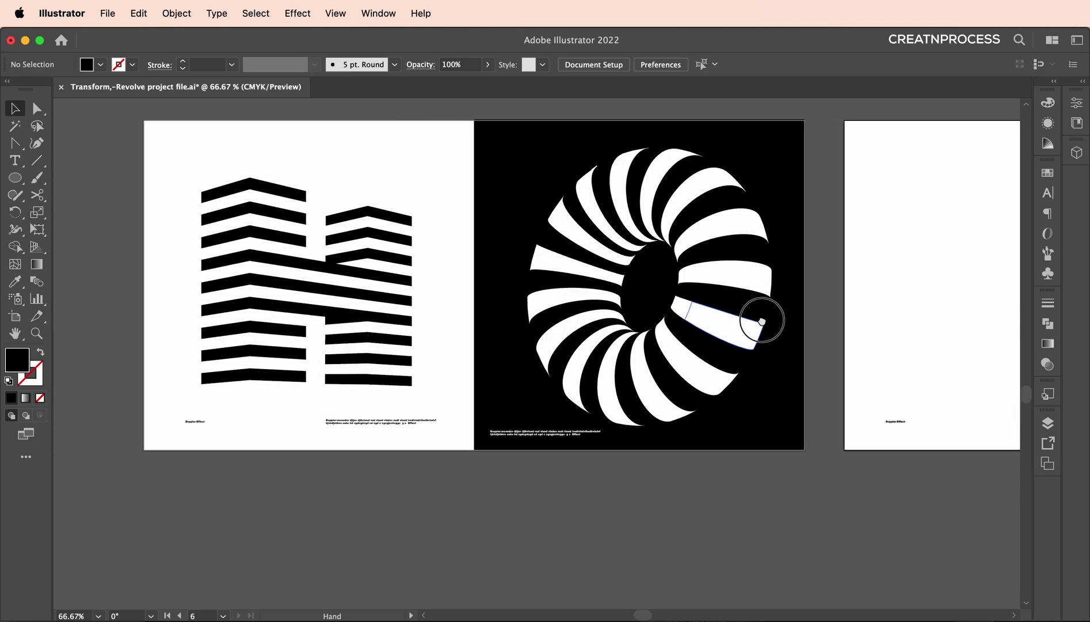
scroll(273, 275, up, 1)
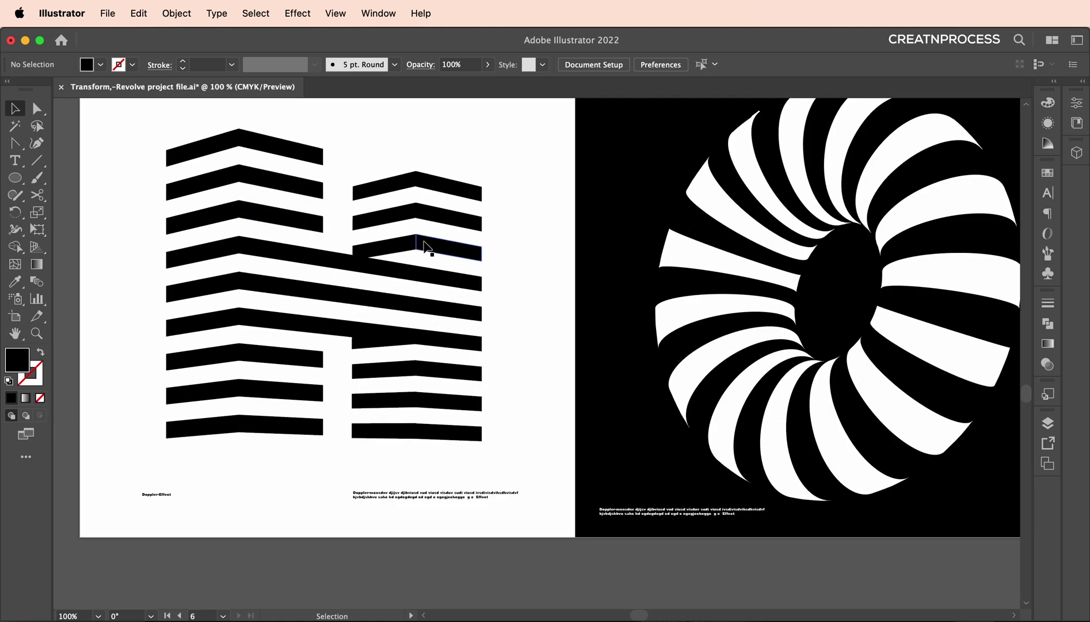
Draw a thin black horizontal rectangle without a stroke across the upper part of the blank white artboard
scroll(423, 241, down, 2)
drag(662, 268, 428, 278)
scroll(430, 267, up, 1)
drag(15, 178, 86, 175)
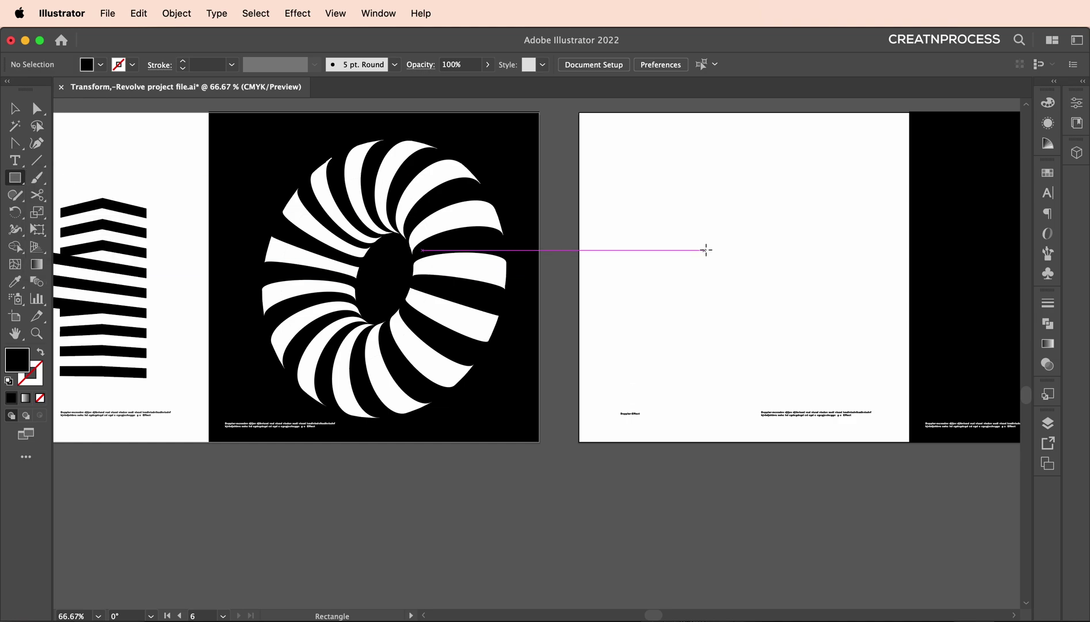
scroll(696, 217, up, 2)
scroll(696, 217, right, 3)
drag(568, 243, 769, 237)
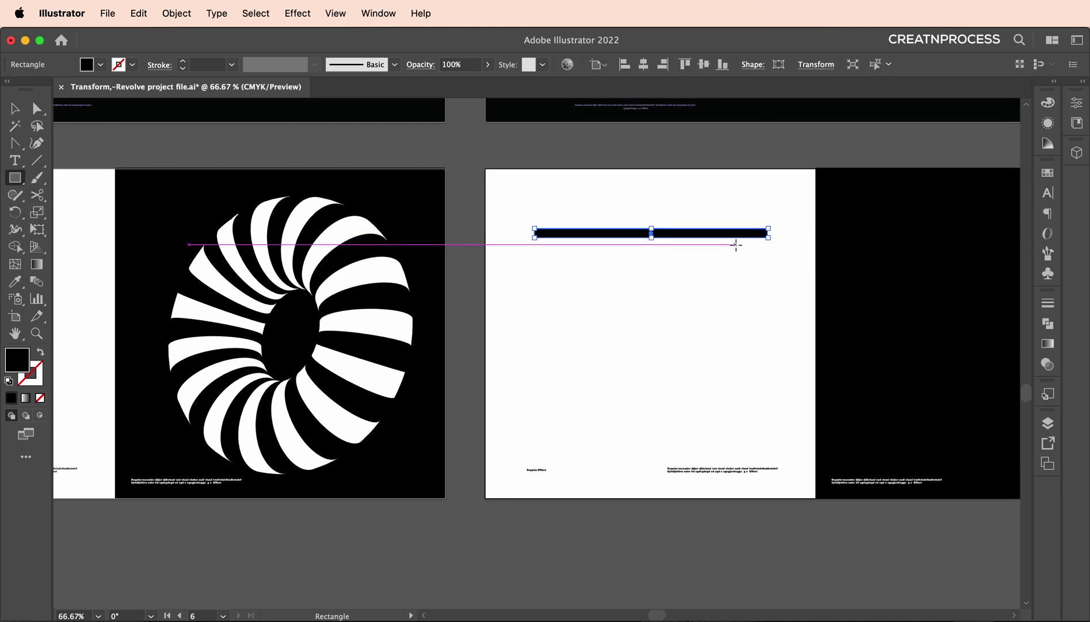
Start a Distort & Transform > Transform effect on the black bar and set it to make 8 copies
scroll(643, 236, up, 2)
drag(662, 237, 662, 241)
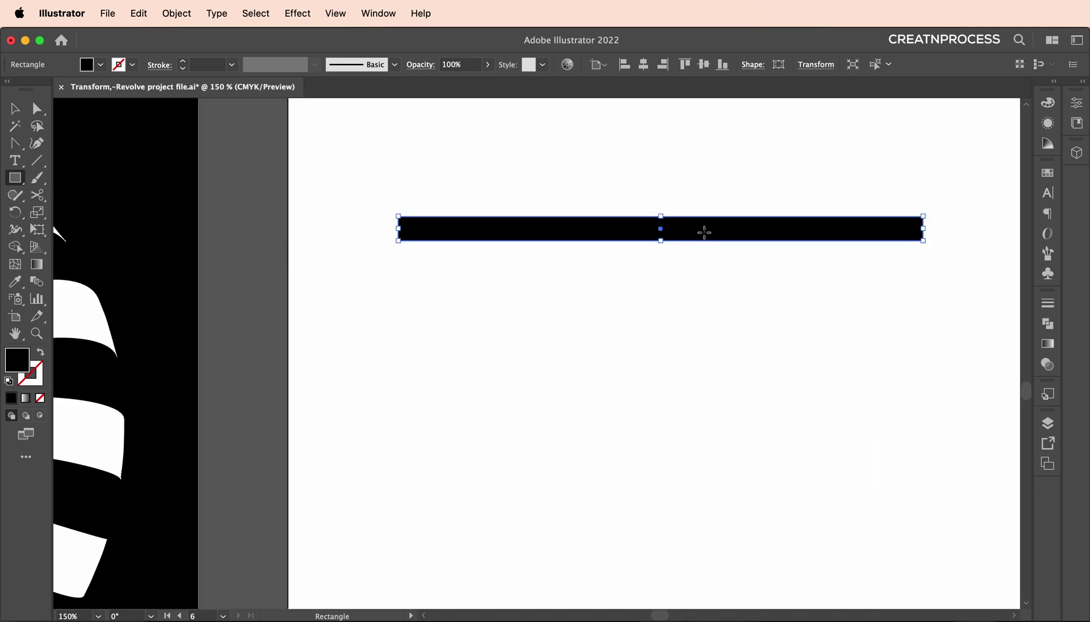
scroll(693, 277, down, 1)
drag(742, 248, 587, 224)
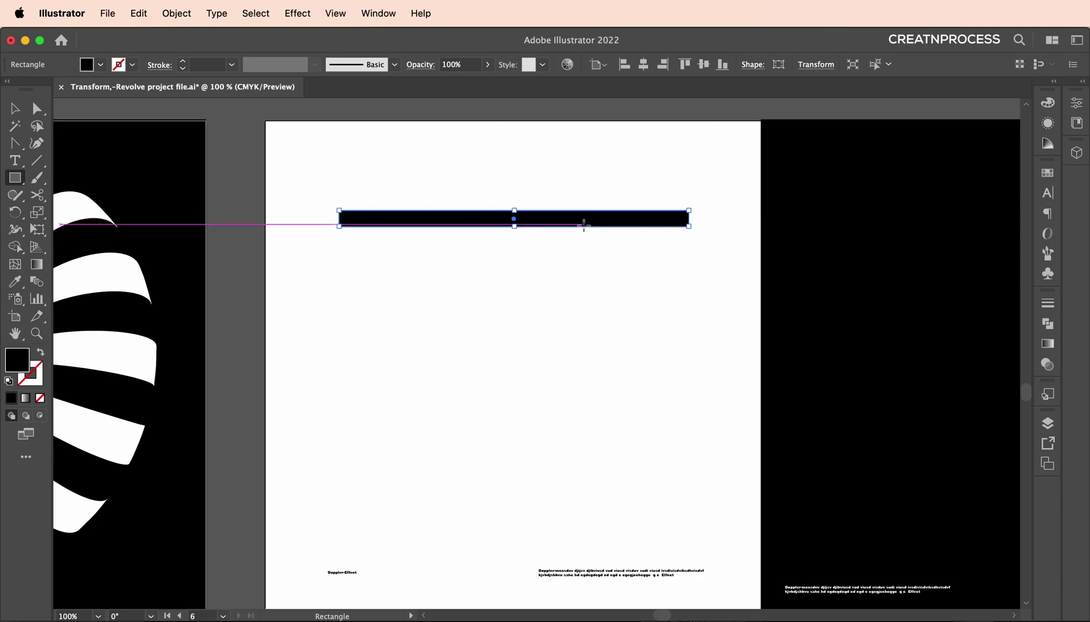
key(v)
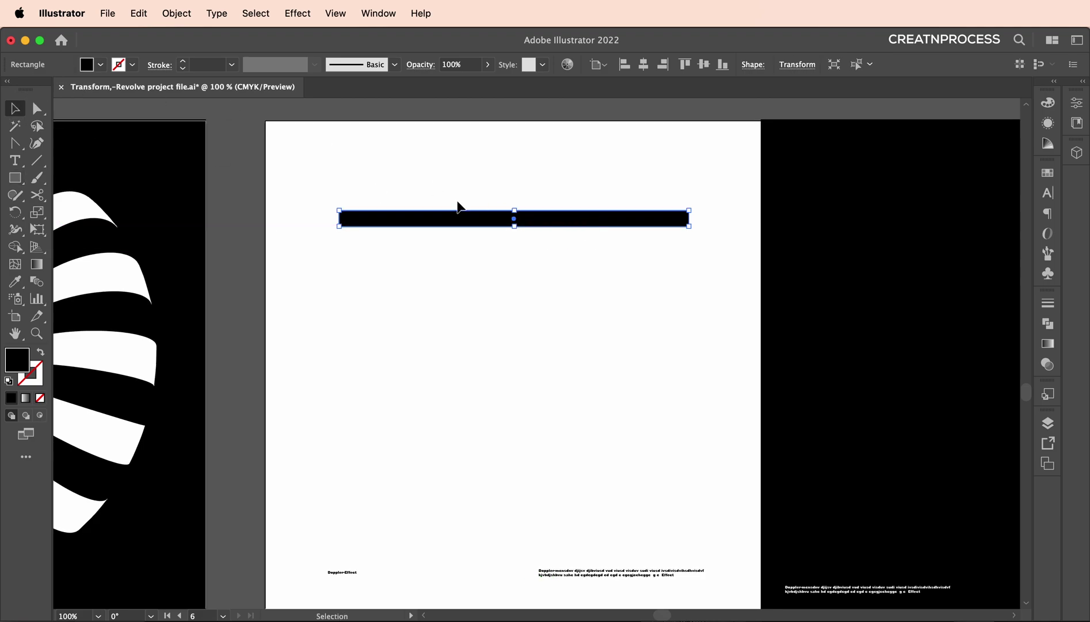
click(298, 14)
mouse_move(366, 171)
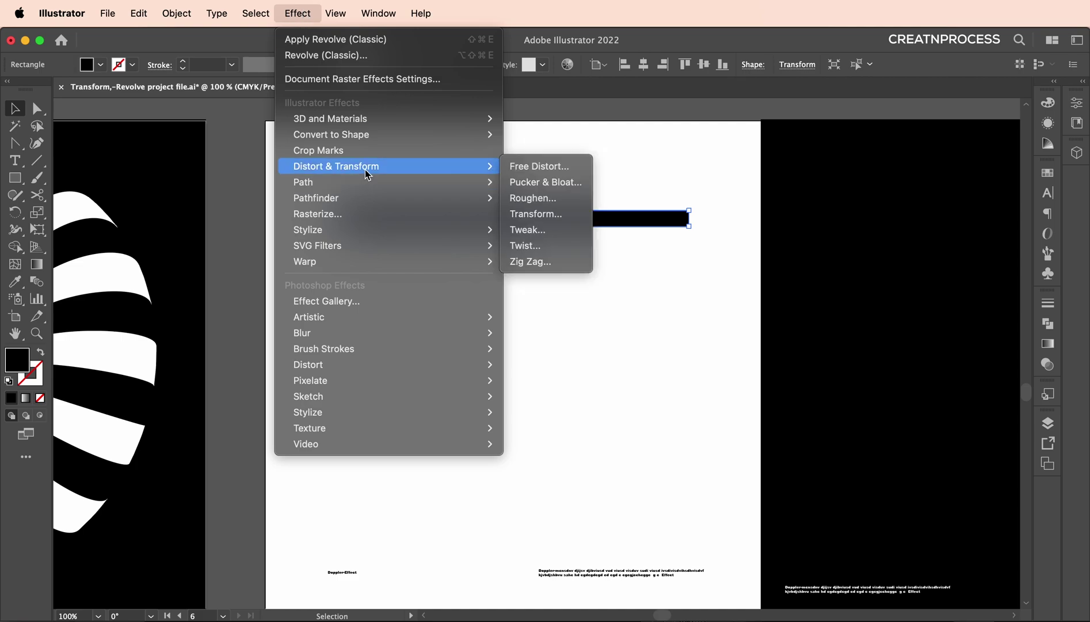
click(556, 214)
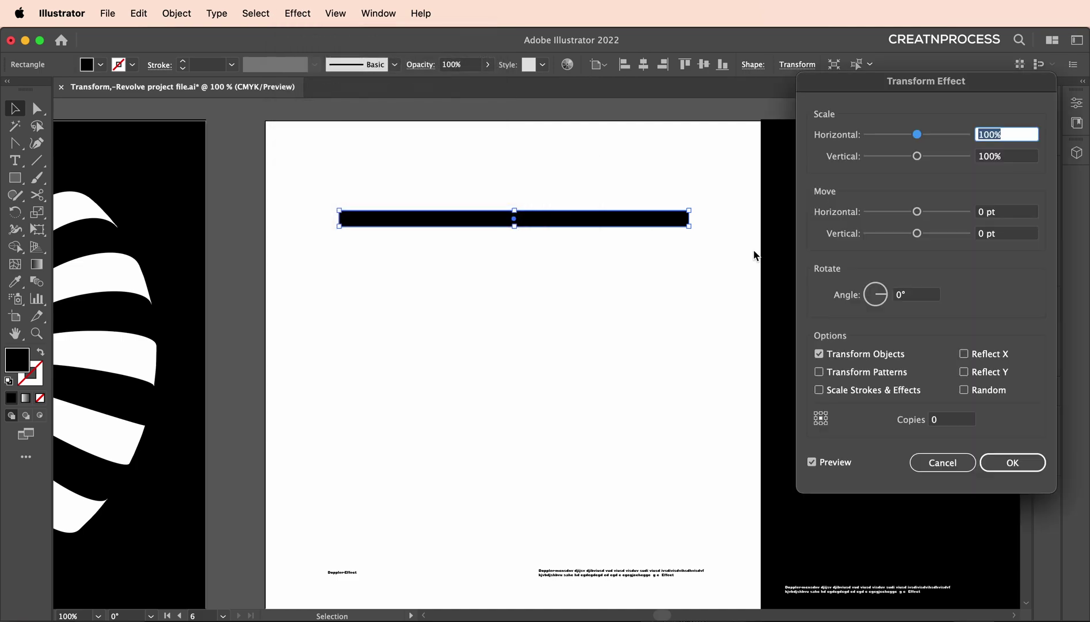
click(950, 422)
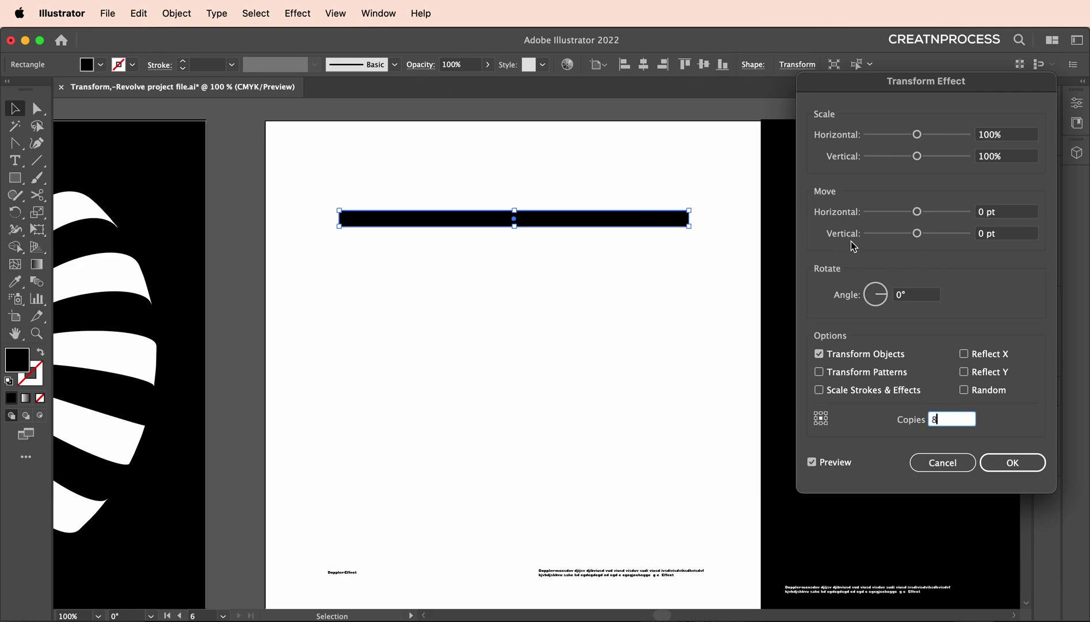
Set the effect's vertical move to 25 pt and apply it so the bar repeats downward as evenly spaced stripes
click(985, 235)
key(Up)
key(Up)
key(Up)
key(Up)
key(Up)
key(Up)
key(Up)
key(Up)
key(Up)
key(Up)
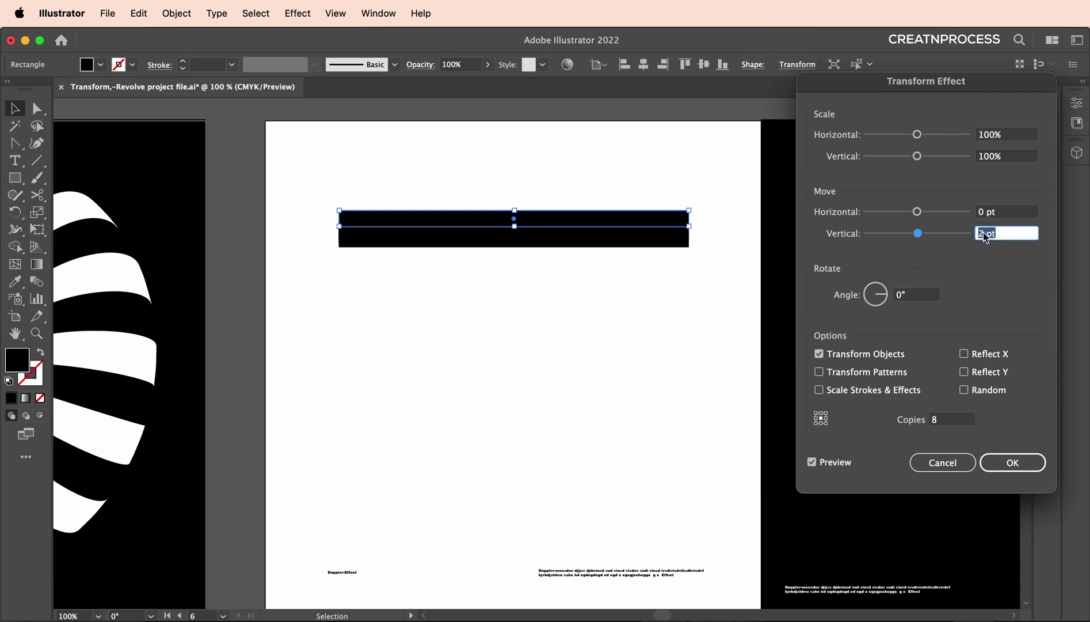
key(Up)
key(Up)
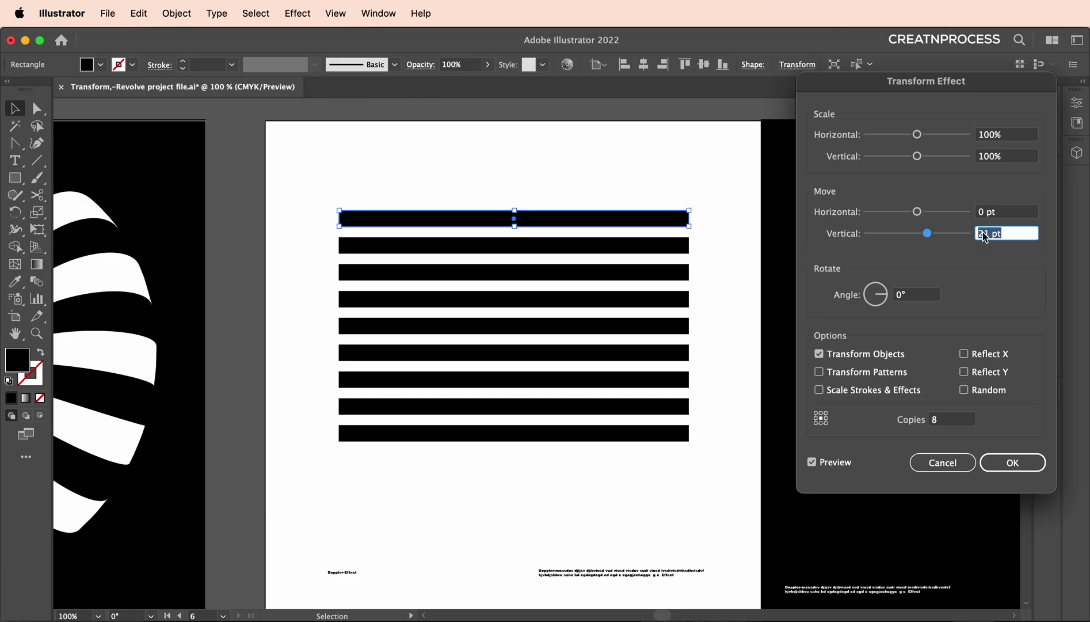
key(Up)
key(Up)
key(Up)
key(Up)
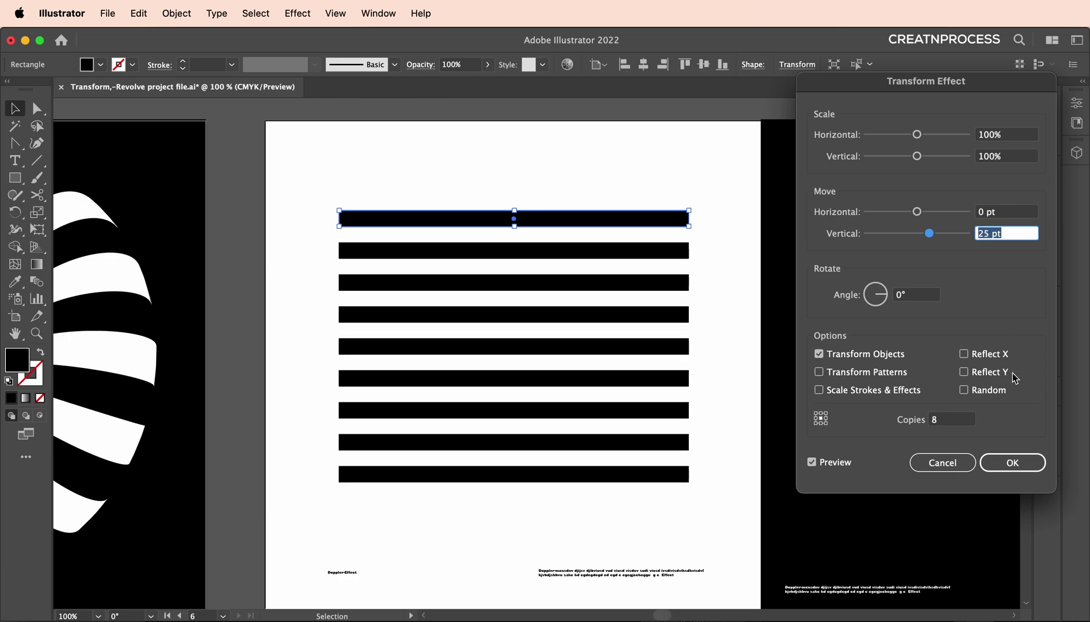
click(1013, 462)
Expand the appearance of the repeated bars into real shapes and deselect them
key(super+minus)
key(super+minus)
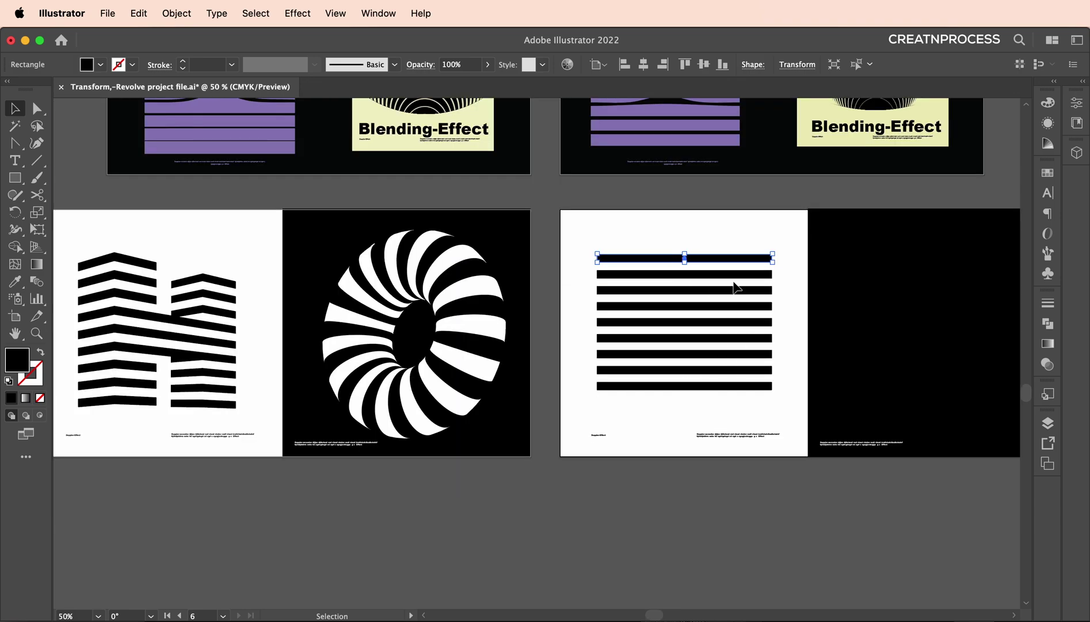
scroll(725, 280, right, 3)
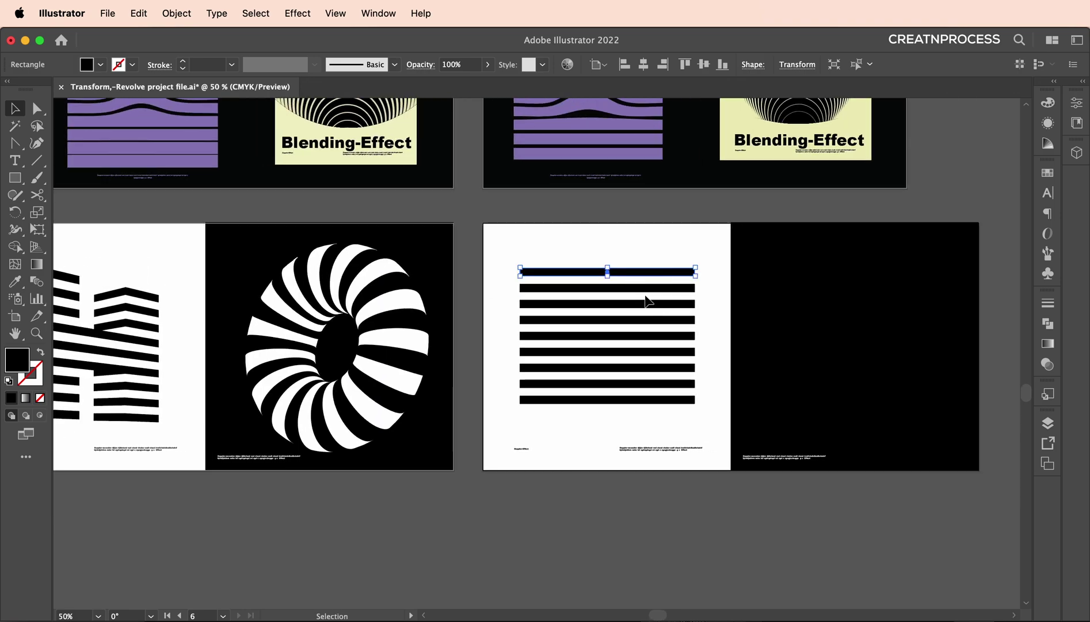
click(185, 12)
click(205, 214)
key(super+plus)
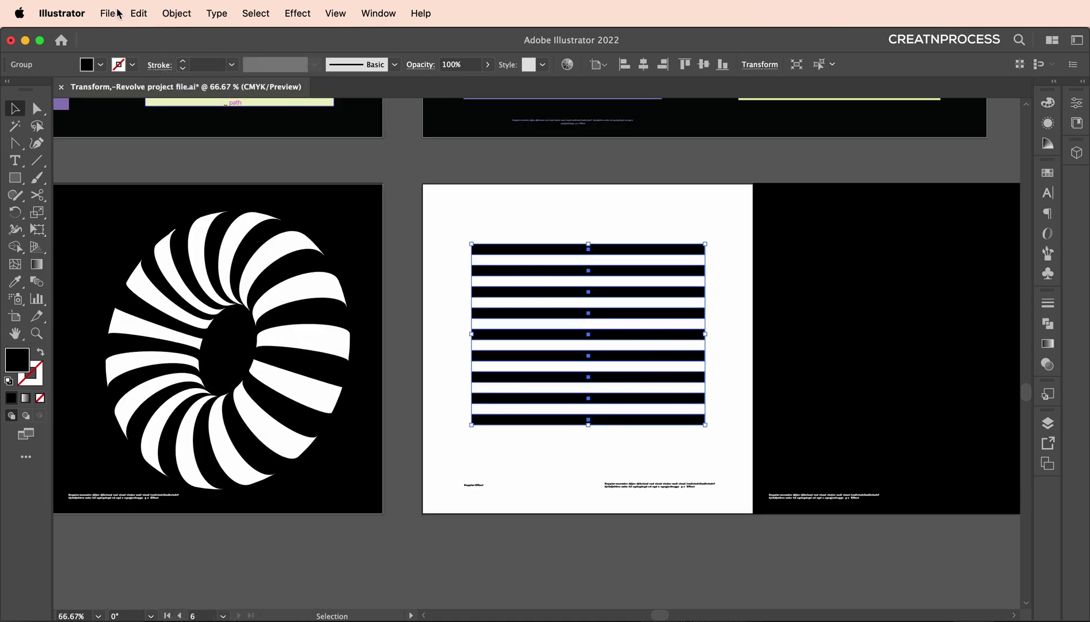
click(176, 12)
click(195, 202)
click(404, 215)
Add the text letter "H" in Arial Black above the stripes on the white artboard
drag(375, 253, 378, 251)
scroll(273, 292, left, 10)
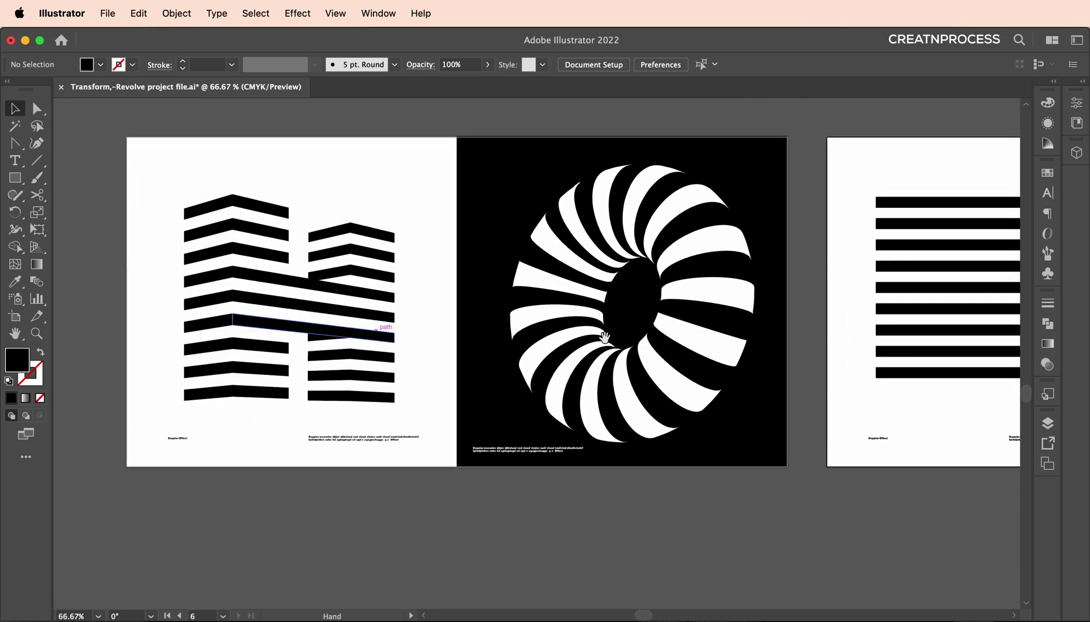
scroll(403, 305, right, 15)
key(t)
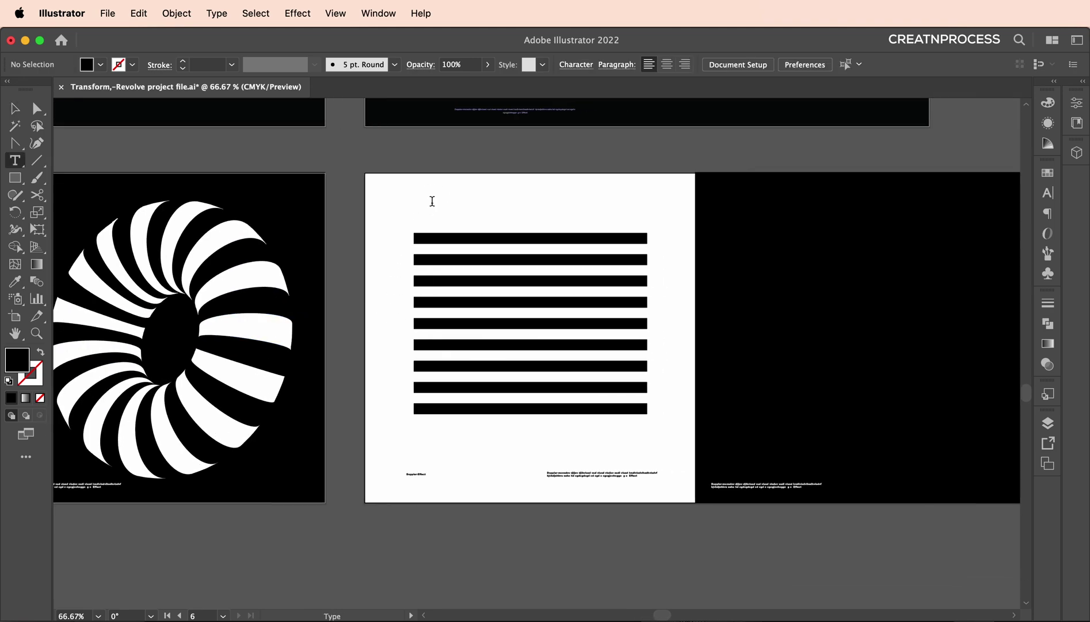
click(432, 200)
text(H)
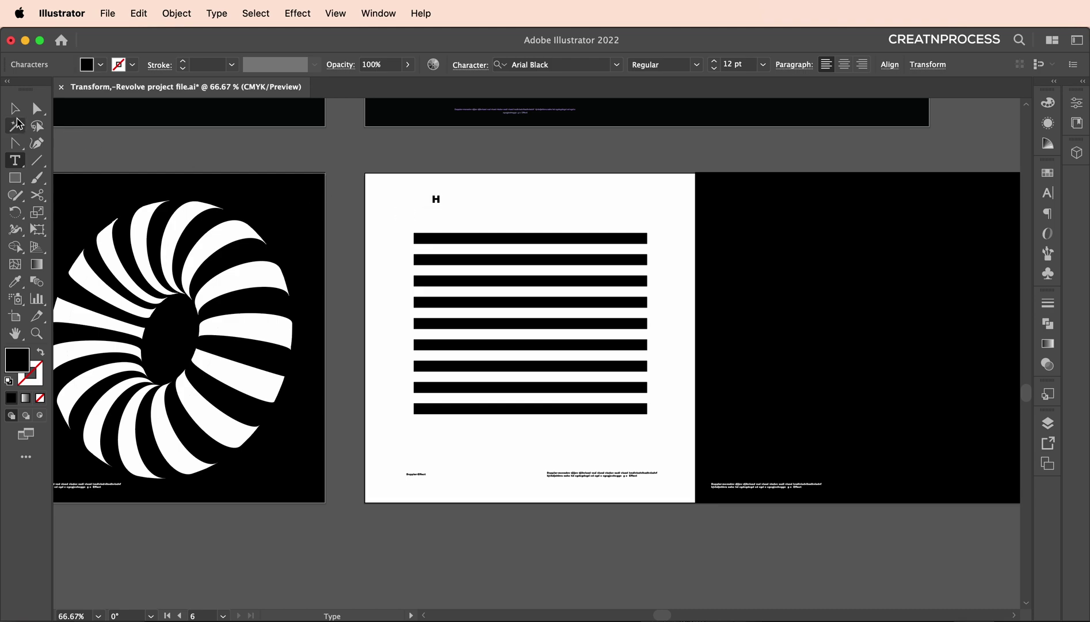
Enlarge the letter H to about 194 pt and fill it with white
click(14, 108)
drag(440, 202, 569, 385)
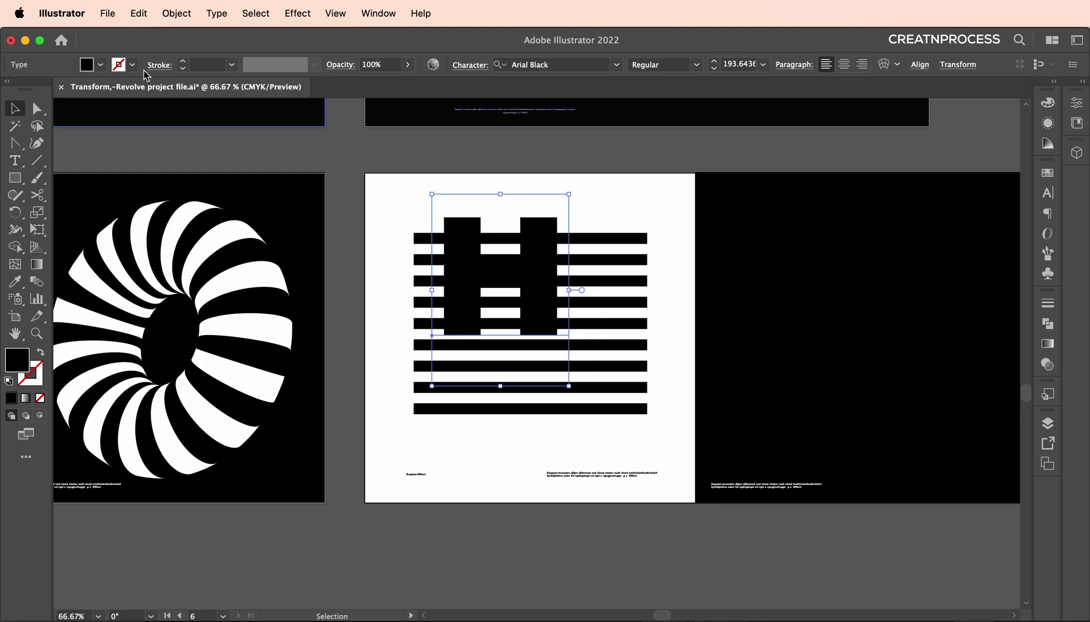
click(100, 65)
click(29, 90)
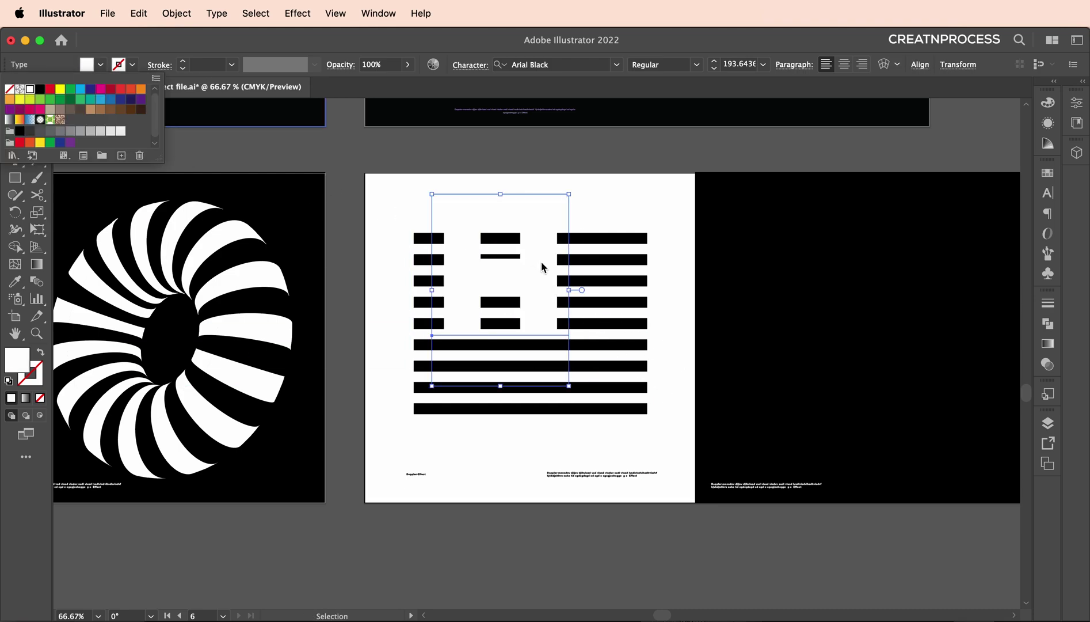
Move the white H onto the middle of the stripes and enlarge it to about 284 pt to span their height
click(567, 314)
drag(542, 292, 584, 340)
click(527, 62)
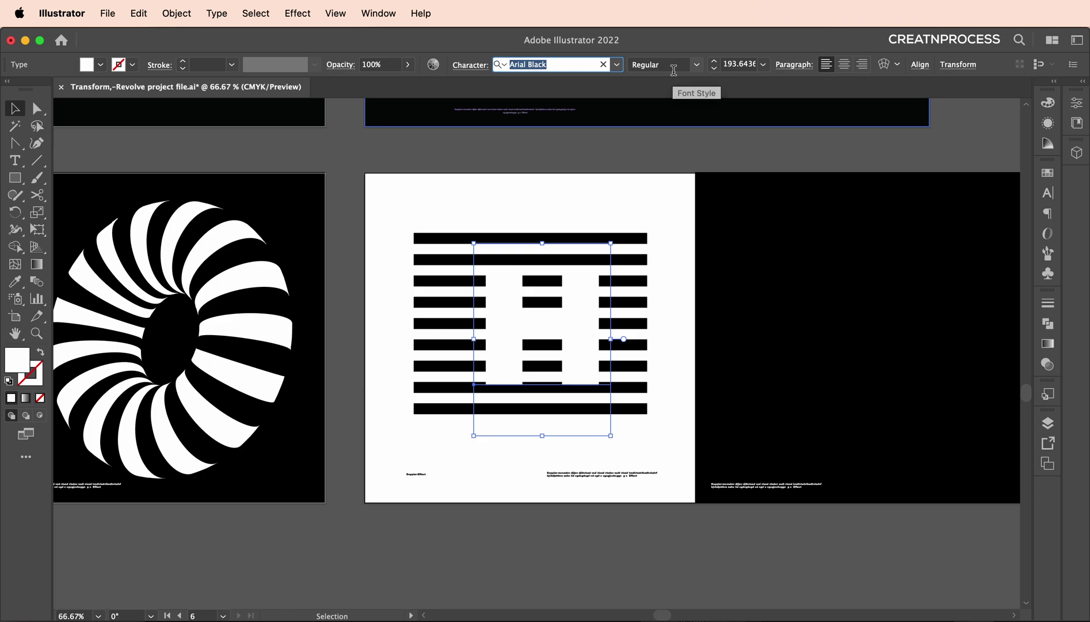
drag(542, 243, 545, 205)
drag(546, 435, 541, 487)
Expand the H text into outlines with Object and Fill enabled
scroll(530, 302, up, 2)
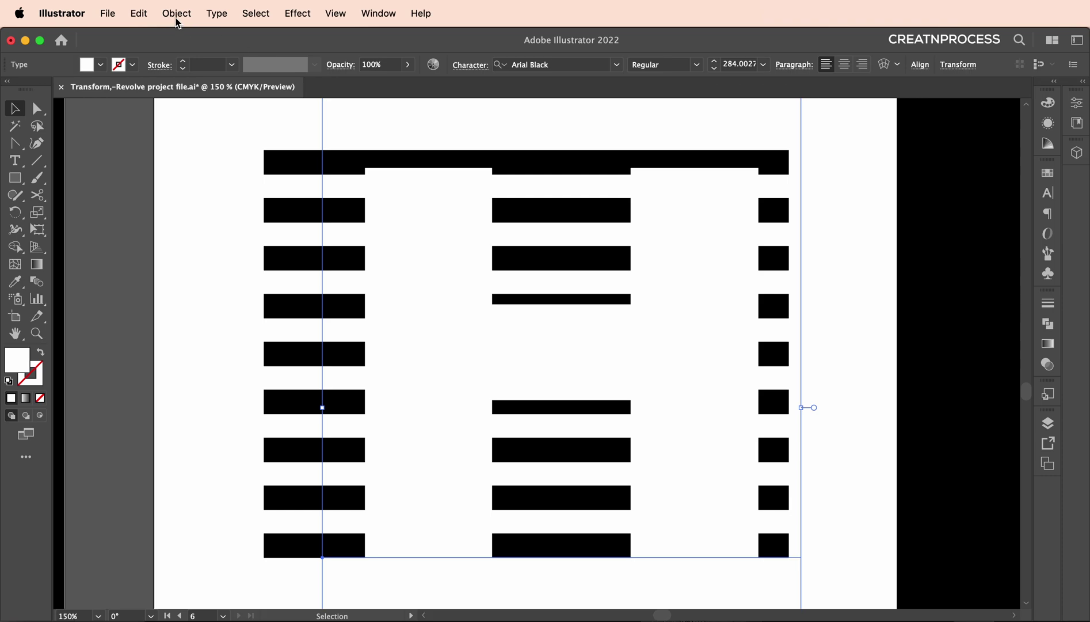
click(176, 13)
click(194, 208)
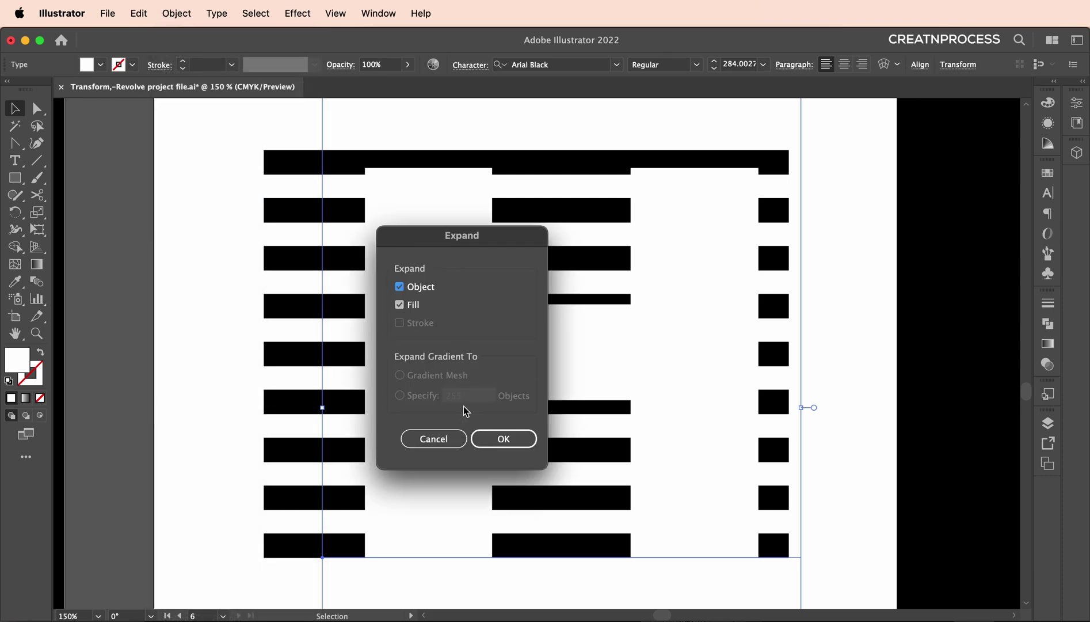
click(498, 451)
scroll(504, 253, right, 4)
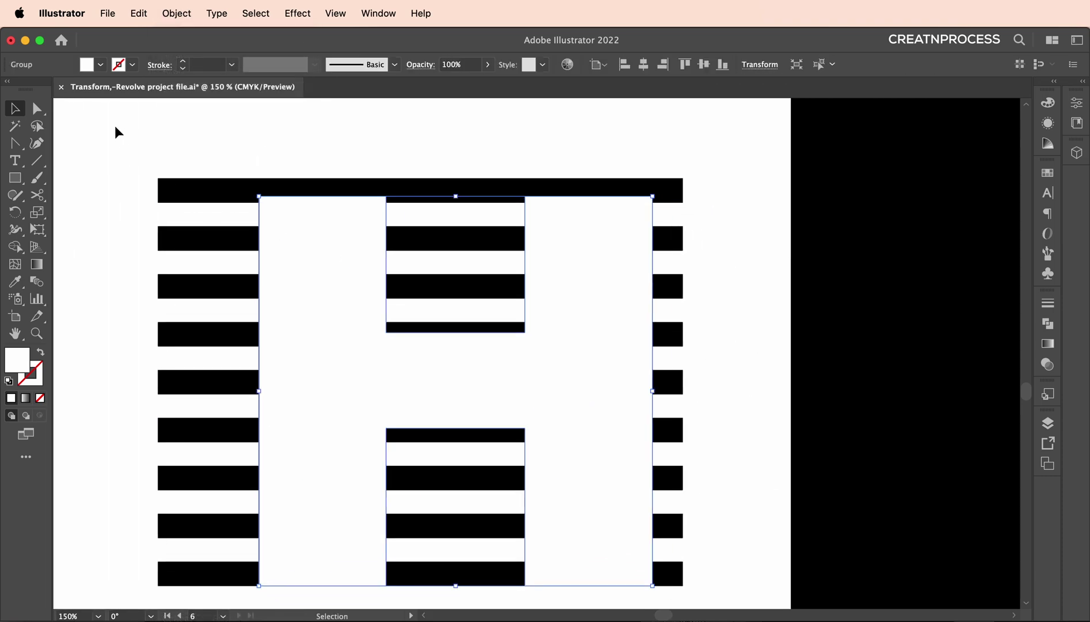
Select the expanded H and stretch its upper edge up to the top of the uppermost stripe
click(45, 114)
click(258, 197)
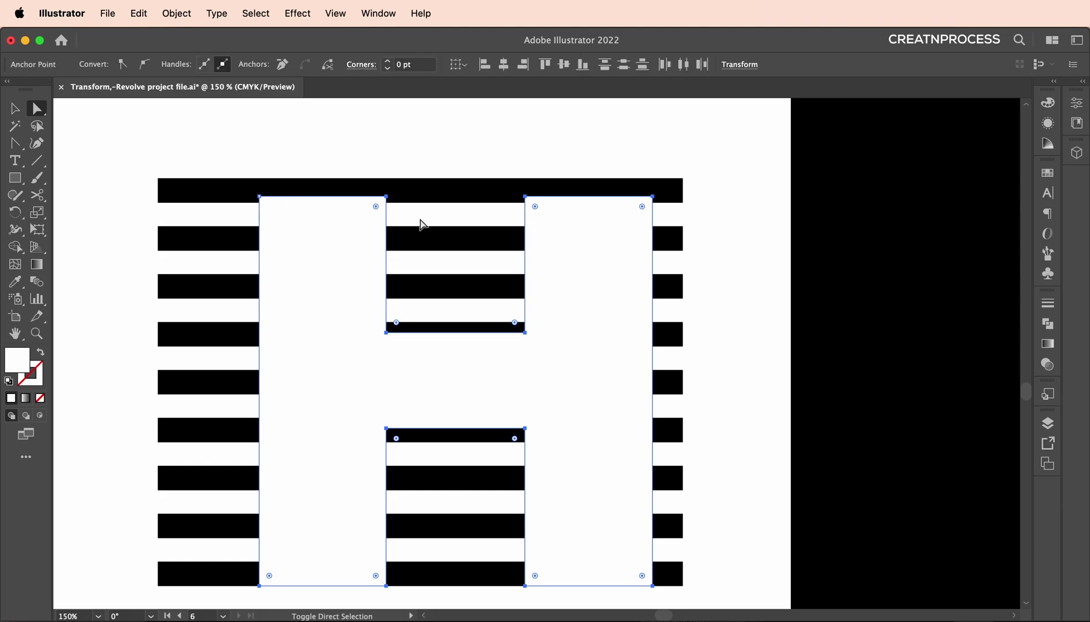
click(15, 108)
click(245, 333)
click(362, 283)
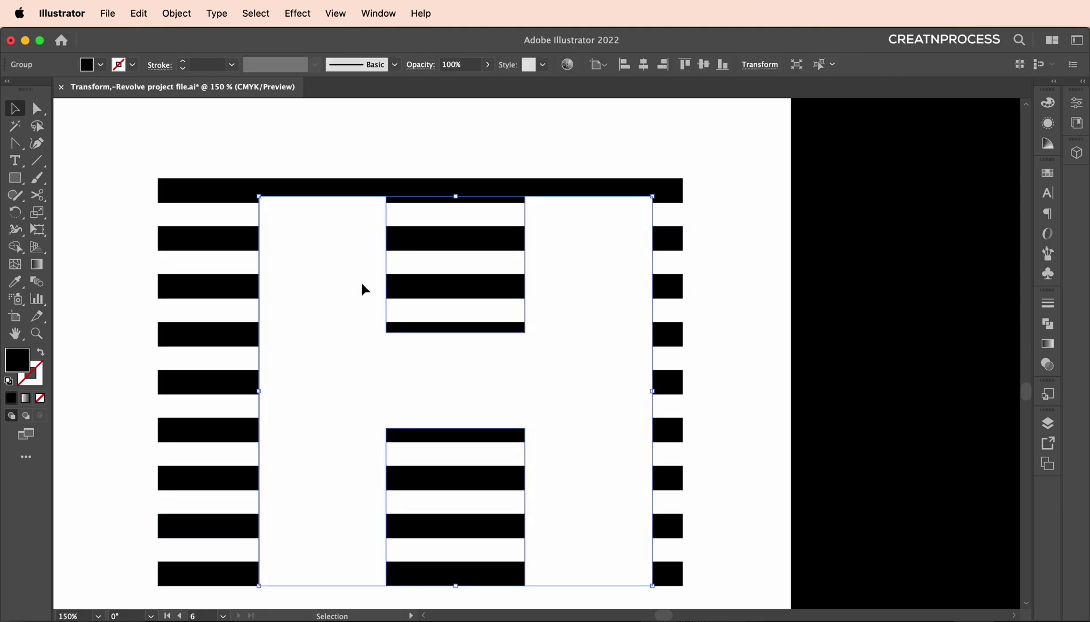
drag(456, 196, 460, 182)
Shift the H leftward so it sits roughly centred over the stripes, keeping its base on the lowest stripe
scroll(462, 407, down, 3)
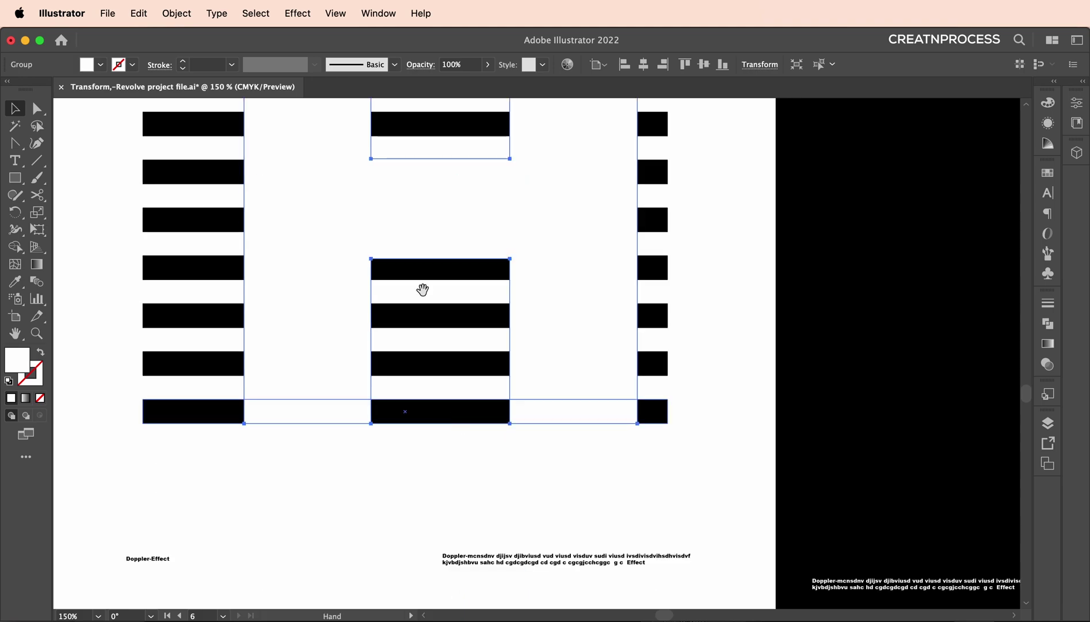
drag(433, 319, 468, 421)
drag(462, 329, 434, 350)
scroll(345, 314, up, 1)
Move the lower edge of the H's crossbar down to the lower edge of the sixth stripe using Direct Selection
key(a)
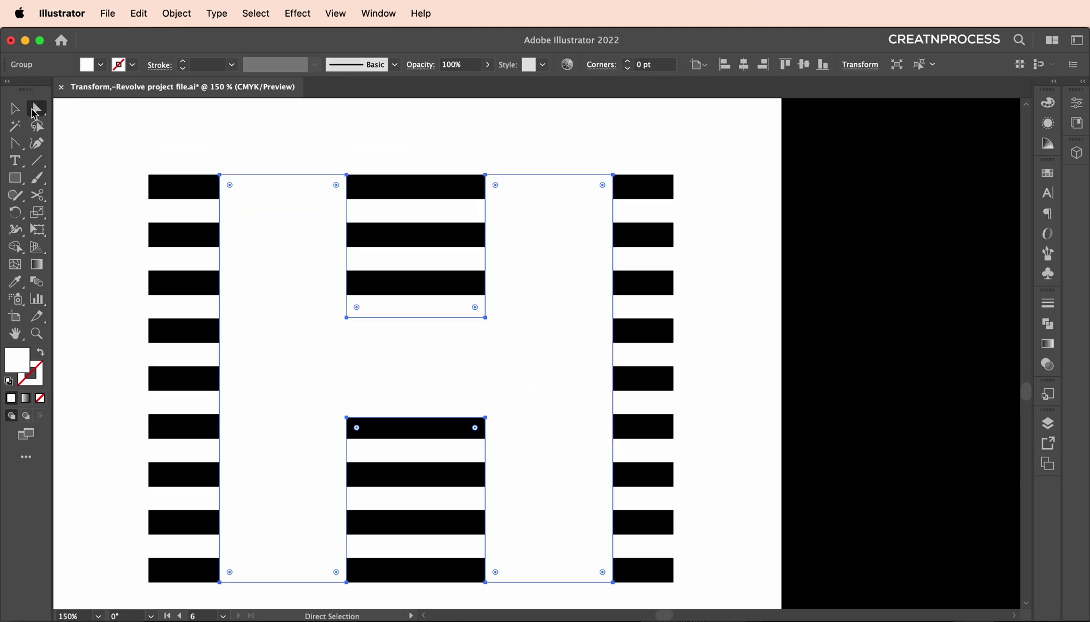
click(347, 318)
shift+click(485, 317)
mouse_move(487, 324)
mouse_down()
mouse_move(487, 334)
mouse_move(485, 318)
mouse_up()
click(348, 417)
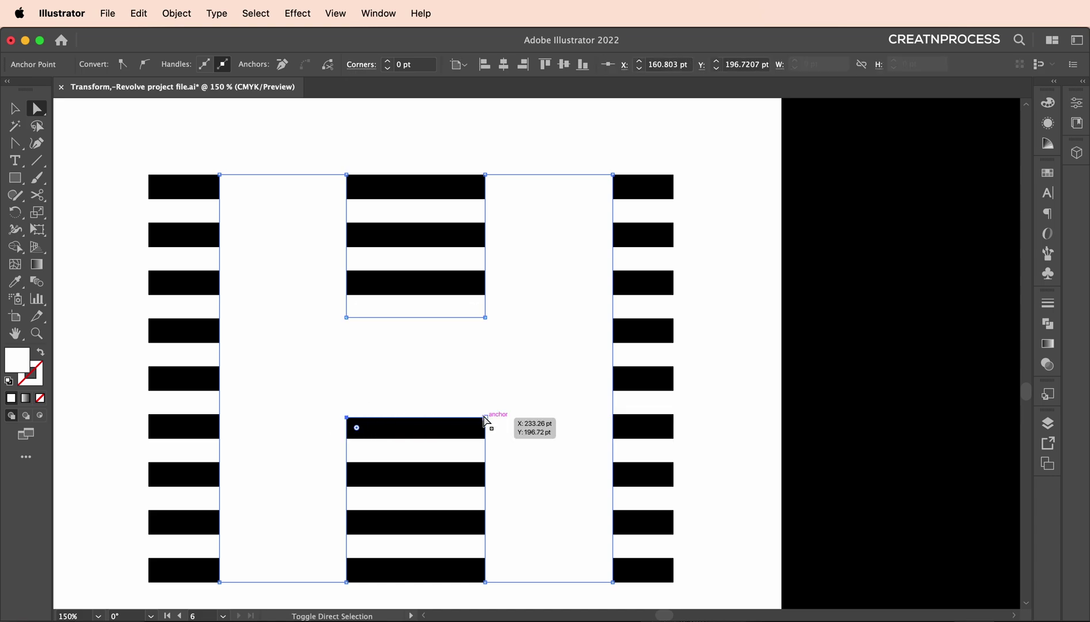
shift+click(487, 417)
drag(486, 417, 486, 439)
key(super+minus)
key(super+minus)
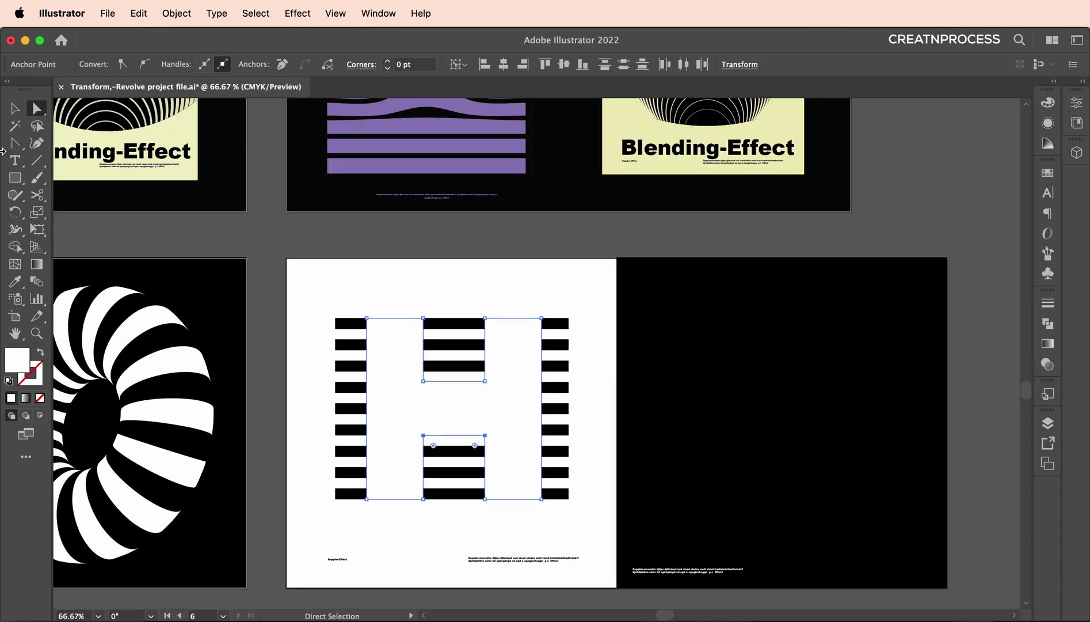
Duplicate the black stripe group, squeeze the copy into a narrow column, and park it outside the black page
click(15, 108)
click(578, 326)
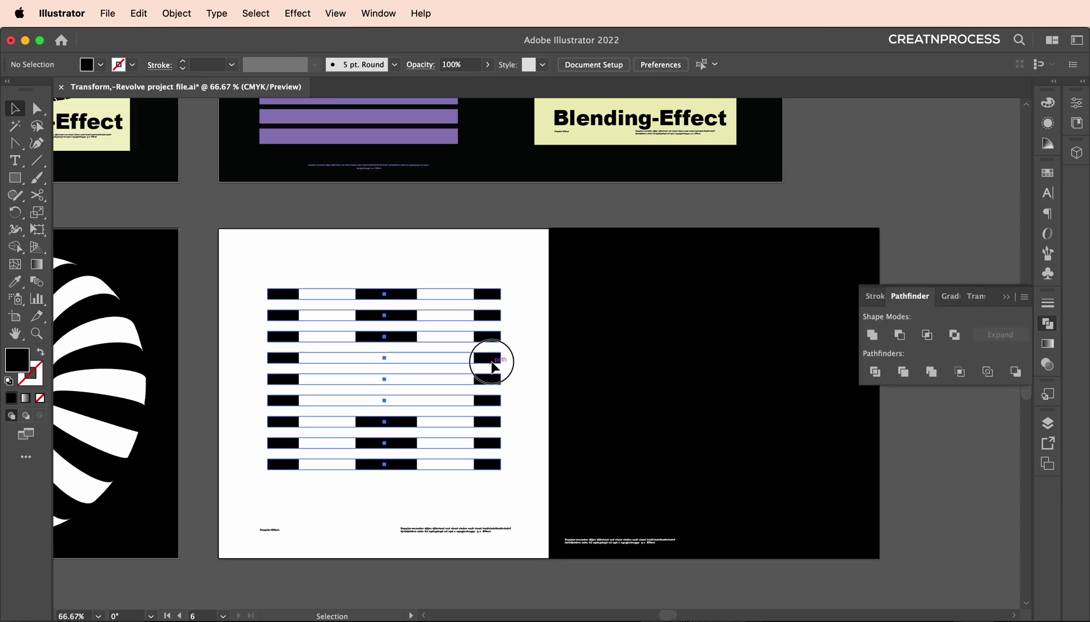
click(492, 360)
key(alt)
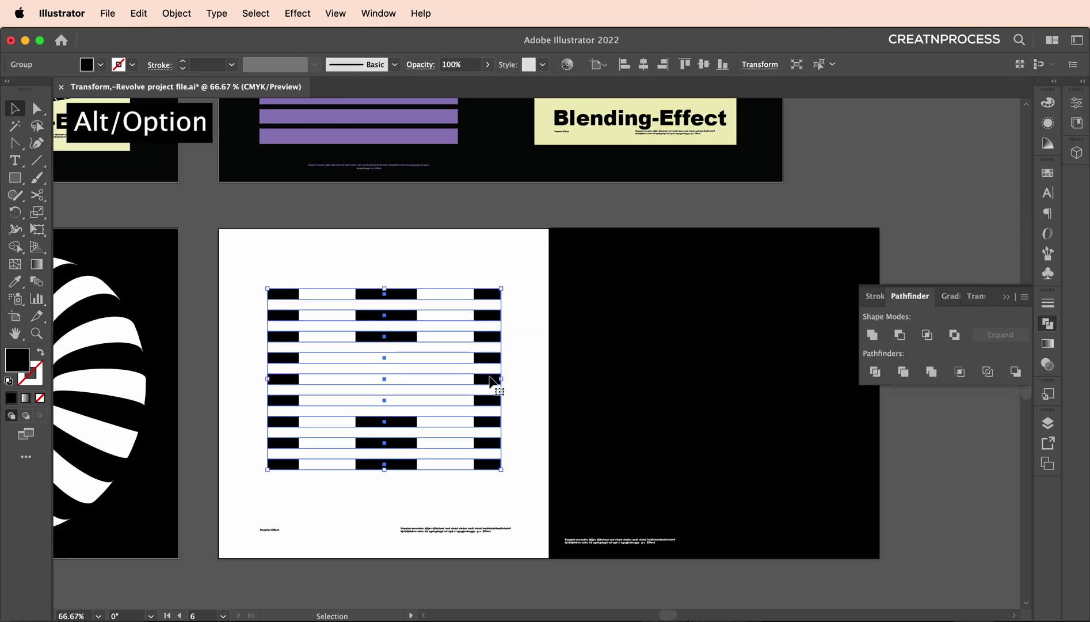
drag(490, 366, 532, 571)
drag(312, 590, 507, 588)
drag(518, 548, 944, 455)
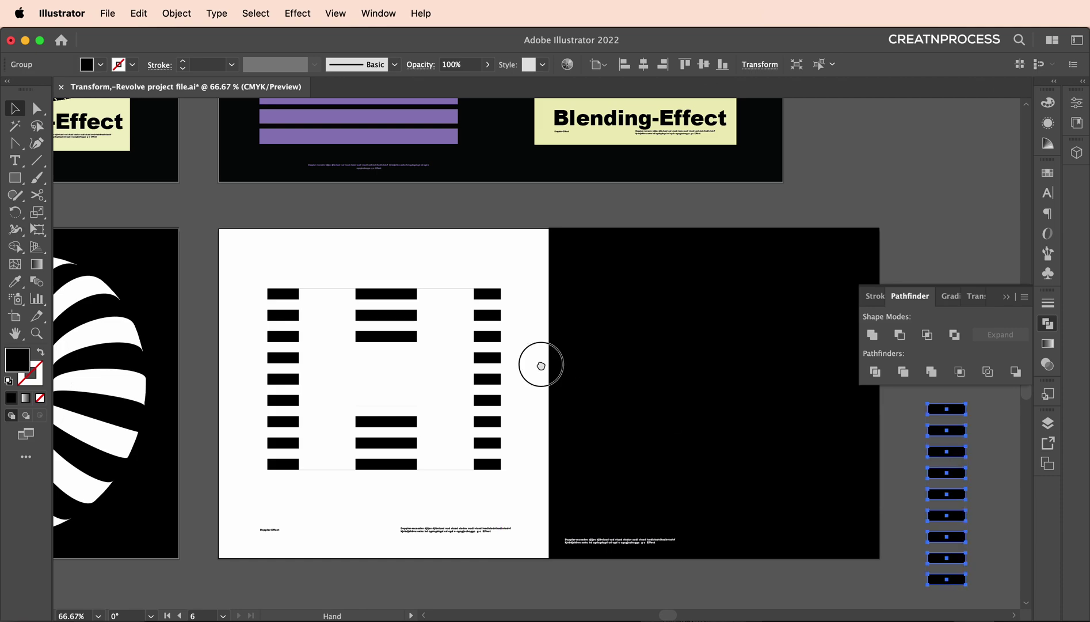
Select the full-width stripes together with the white H and apply the Pathfinder Crop to cut them into a striped H
scroll(539, 373, down, 3)
scroll(539, 374, left, 1)
click(522, 348)
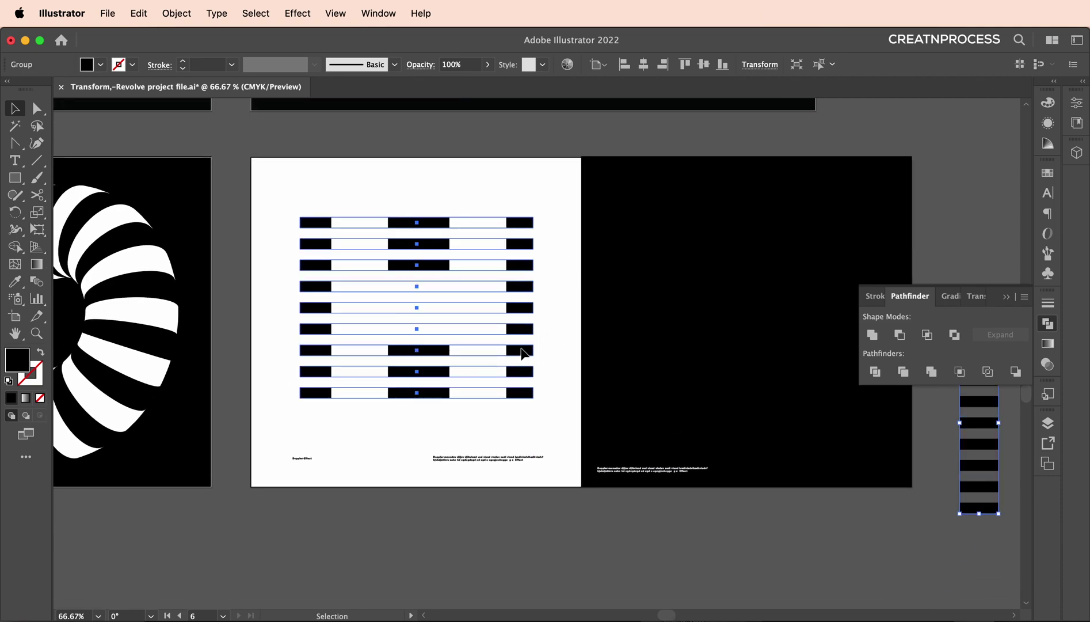
shift+click(492, 308)
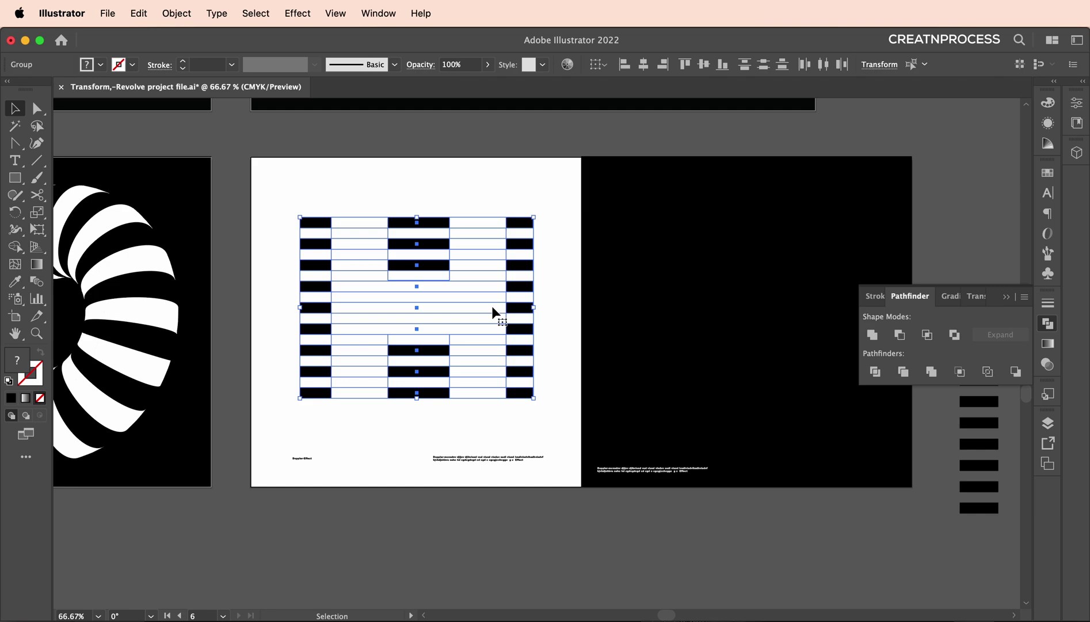
click(1048, 329)
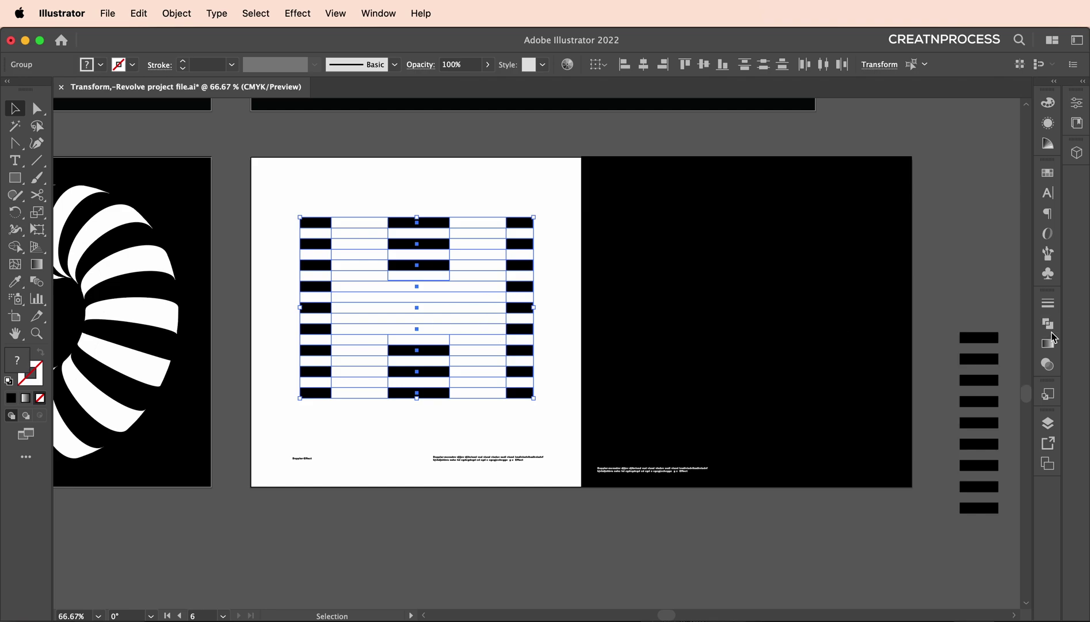
click(1050, 328)
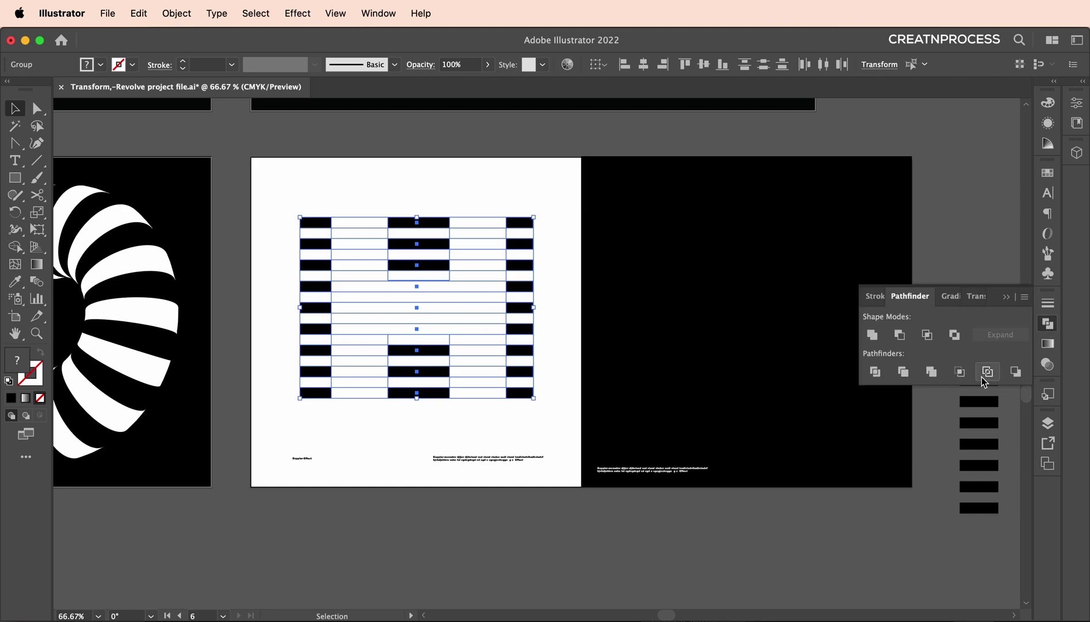
click(965, 376)
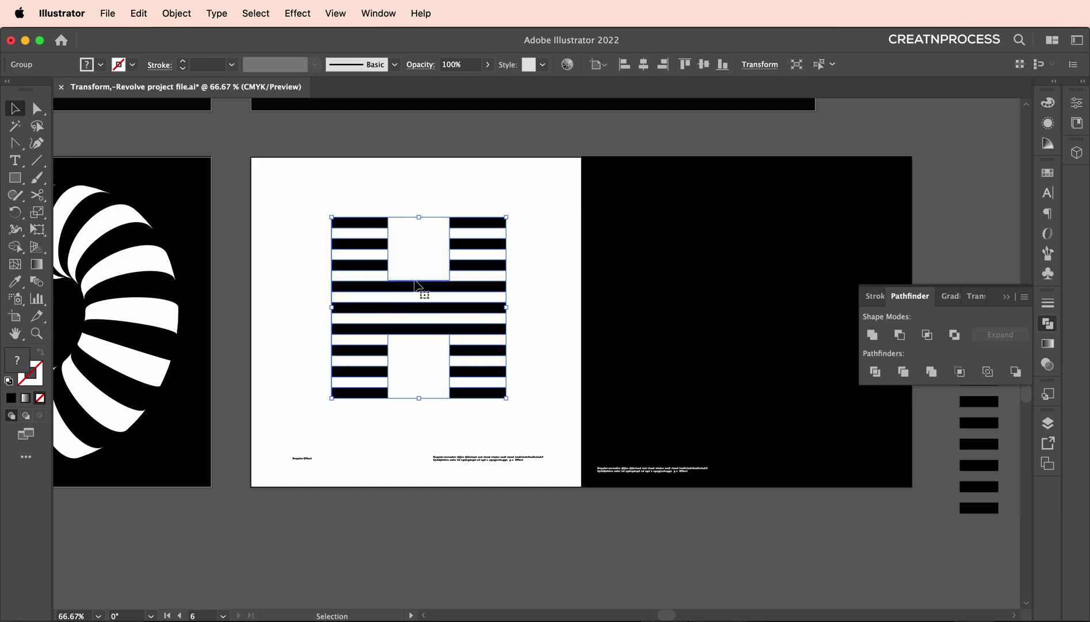
Widen the striped H leftward to line up with the Doppler-Effect caption, and compare it with the finished reference H
click(579, 293)
click(497, 306)
drag(255, 308, 791, 362)
drag(583, 393, 687, 391)
scroll(245, 375, up, 1)
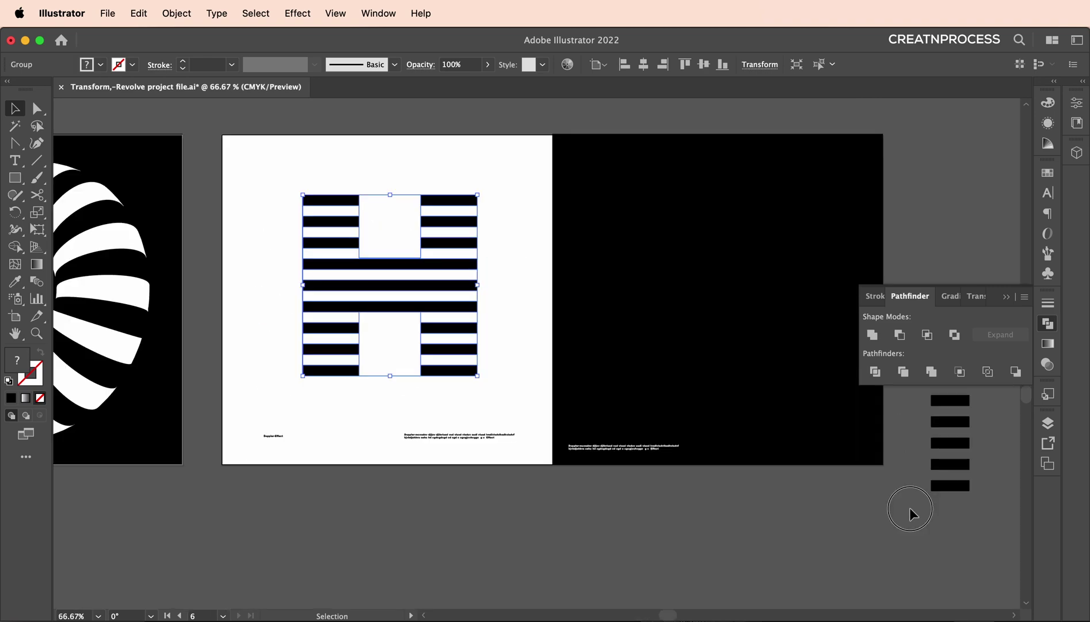
Move the parked narrow stripe column onto the H's left edge, aligned with its existing stripes
click(912, 511)
drag(958, 487, 505, 370)
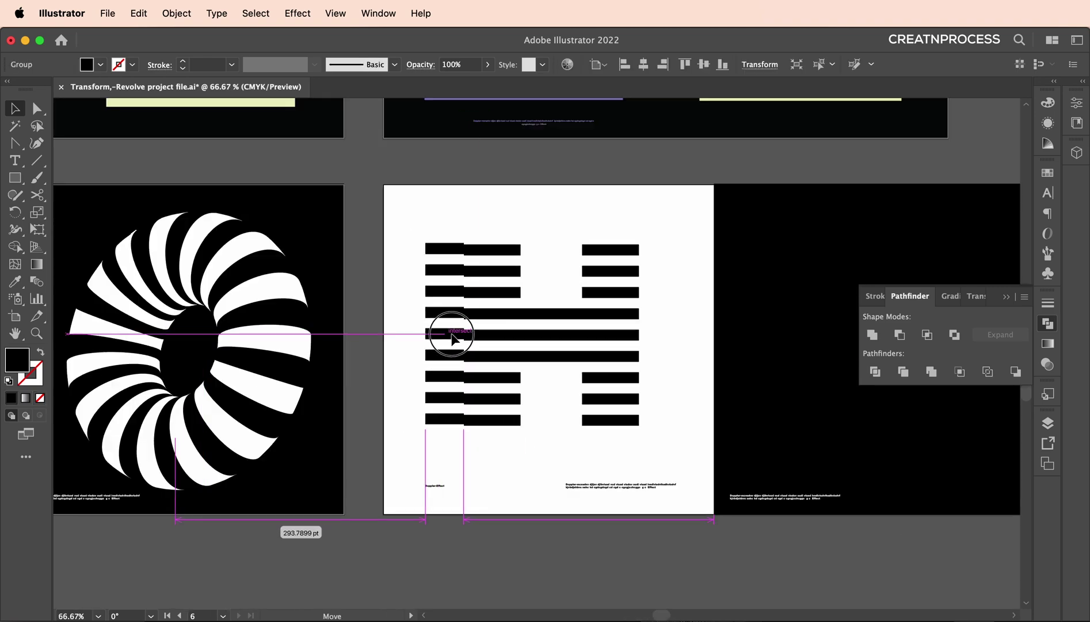
drag(450, 334, 454, 339)
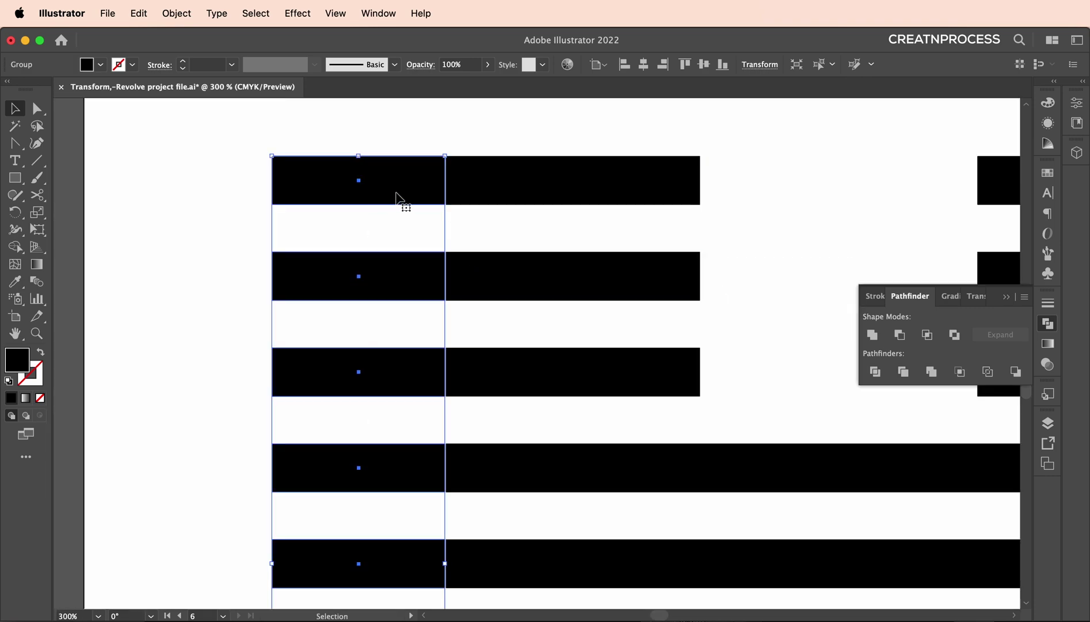
Duplicate the narrow stripe column onto the left edge of the H's right leg and check the columns' alignment with the stripes
scroll(443, 231, down, 2)
drag(433, 260, 695, 259)
scroll(372, 255, down, 3)
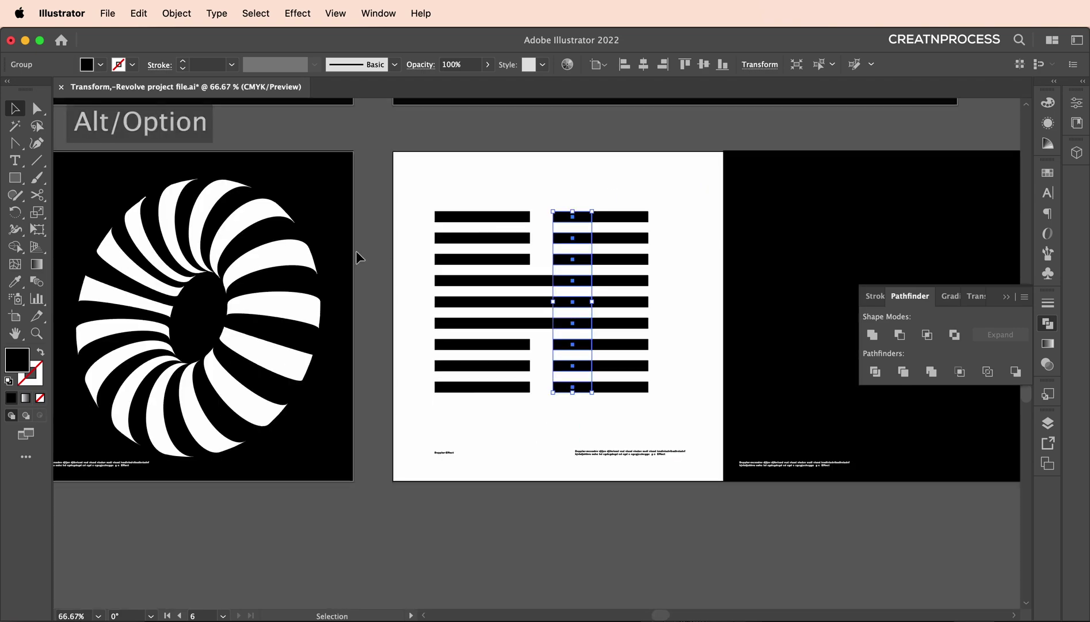
scroll(446, 248, up, 6)
drag(612, 222, 614, 221)
scroll(614, 222, down, 6)
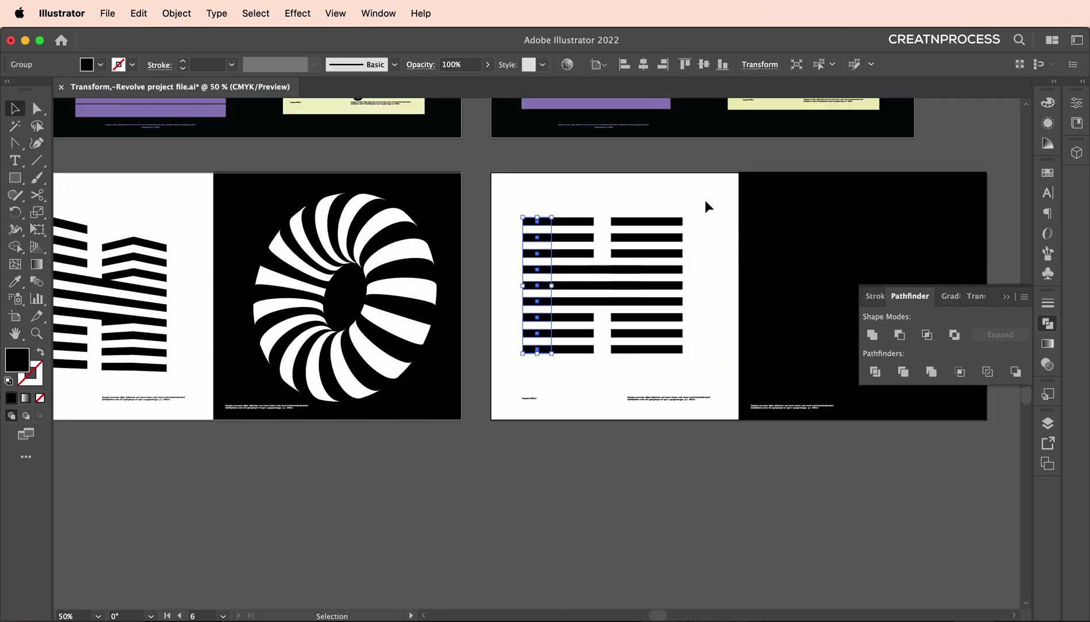
Select the striped H with both narrow columns and pull the selection's upper-left corner upward using Free Distort
drag(705, 201, 497, 360)
scroll(553, 290, up, 1)
scroll(611, 302, right, 5)
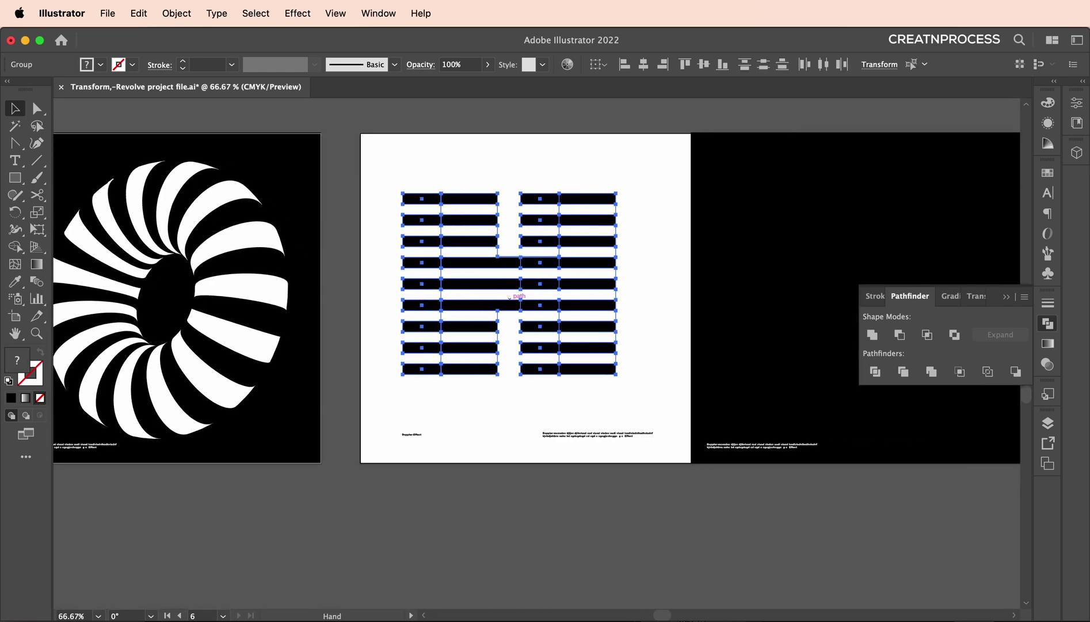
click(38, 230)
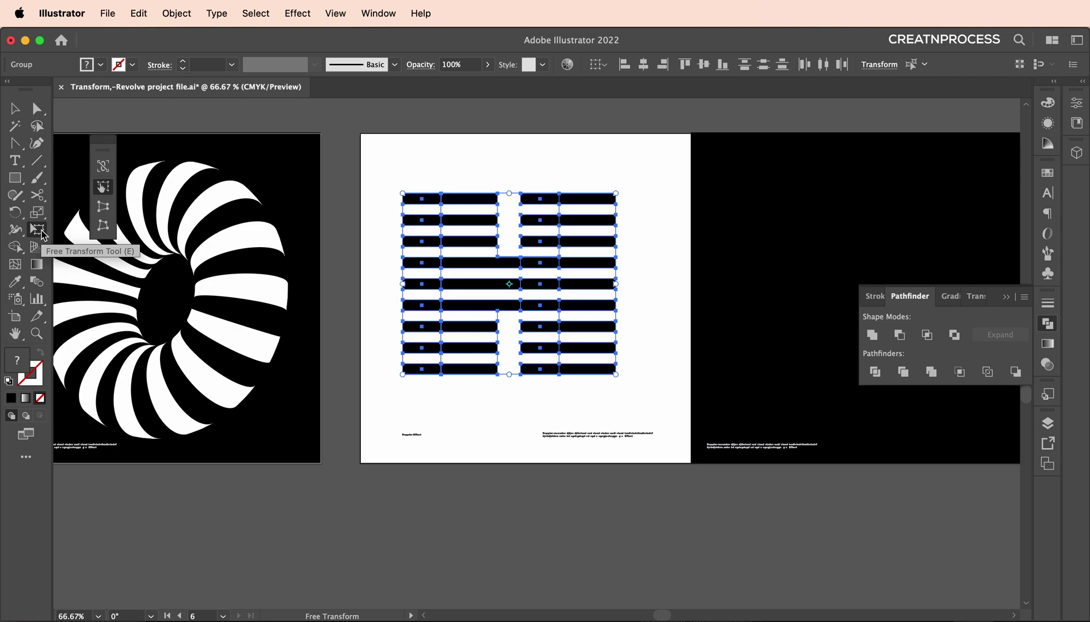
click(104, 227)
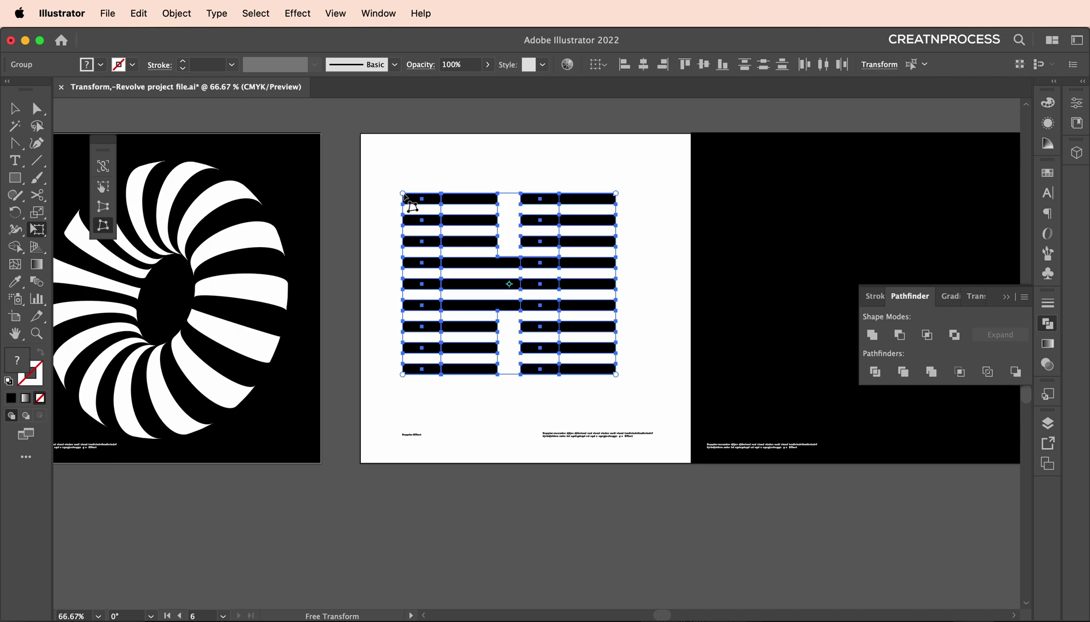
drag(403, 194, 402, 154)
scroll(406, 378, up, 1)
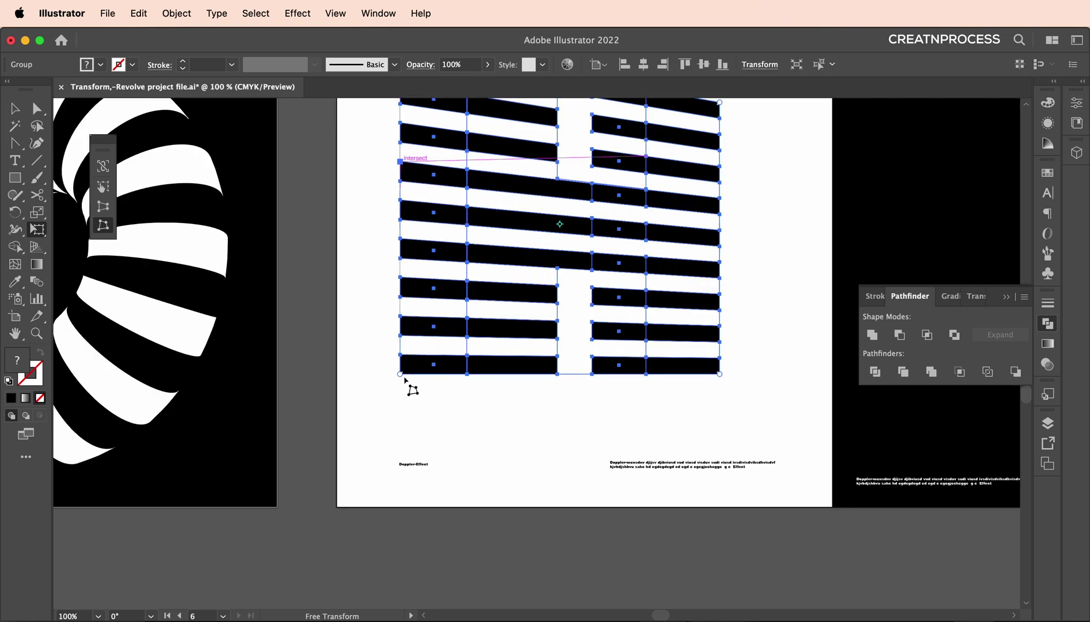
Compare the slant with the reference H and raise the distorted selection's lower-left corner slightly
scroll(466, 376, down, 1)
drag(304, 343, 580, 341)
scroll(363, 362, up, 1)
drag(462, 251, 418, 383)
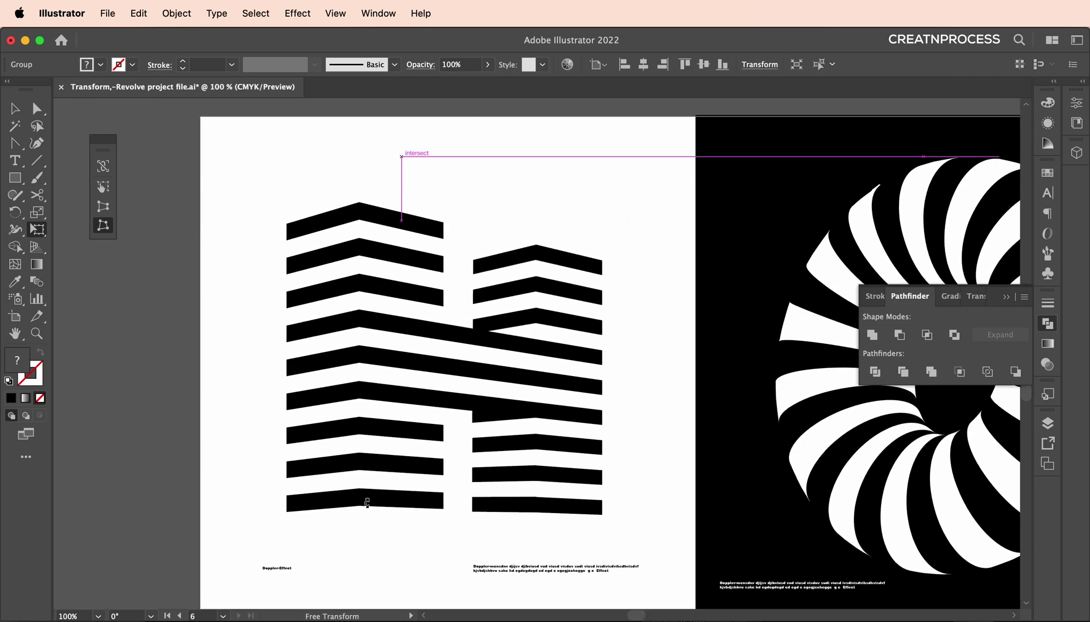
scroll(635, 482, right, 15)
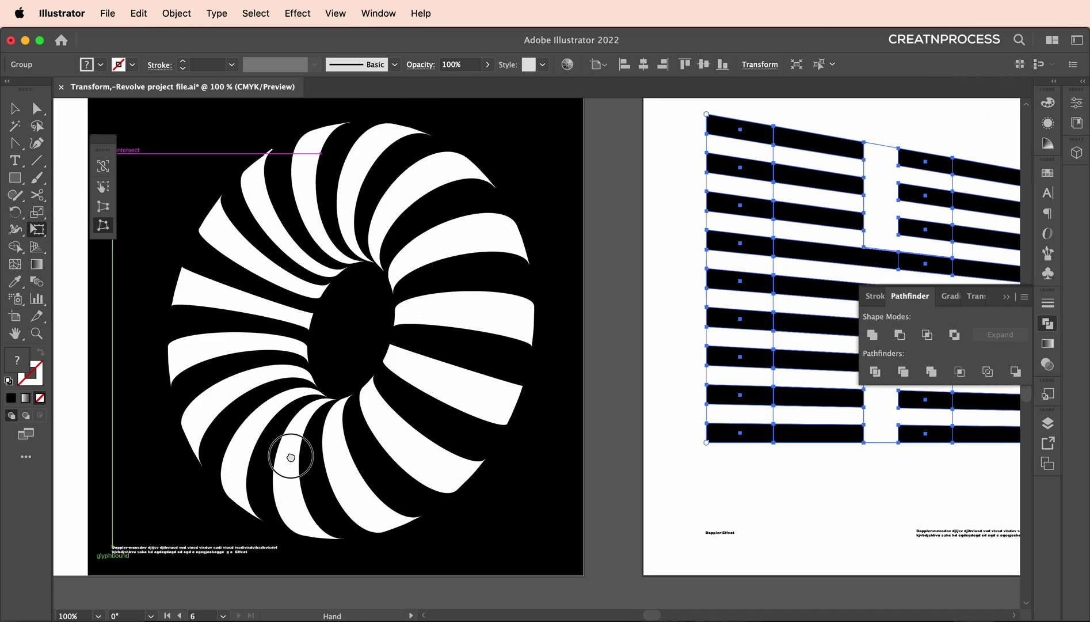
drag(429, 443, 429, 435)
scroll(547, 333, up, 3)
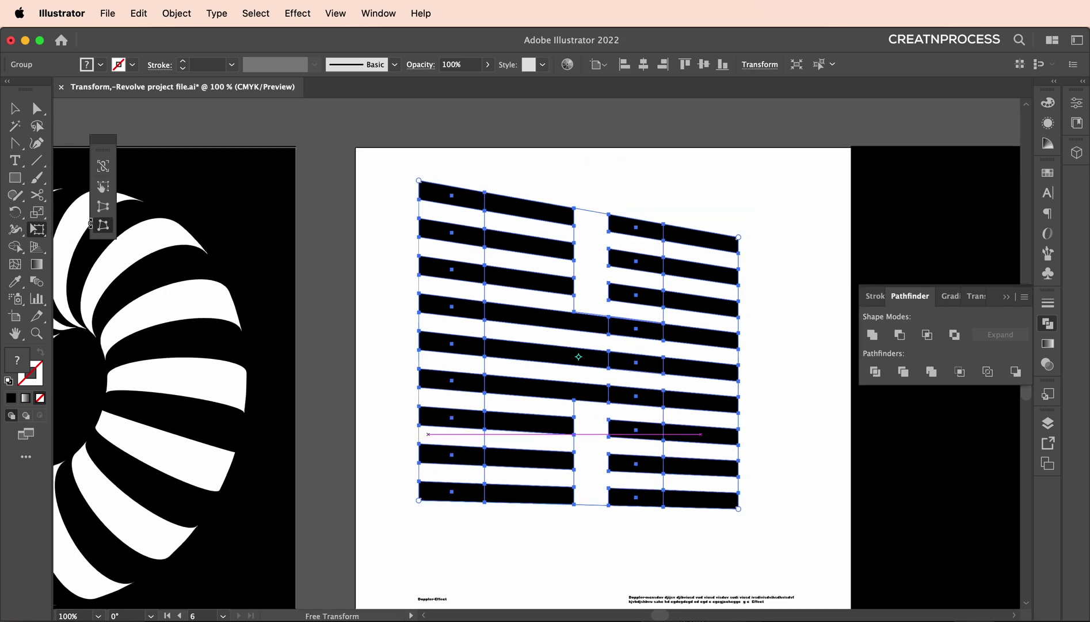
Ungroup the distorted H artwork and clear the selection
click(22, 108)
click(389, 199)
click(441, 226)
right_click(450, 243)
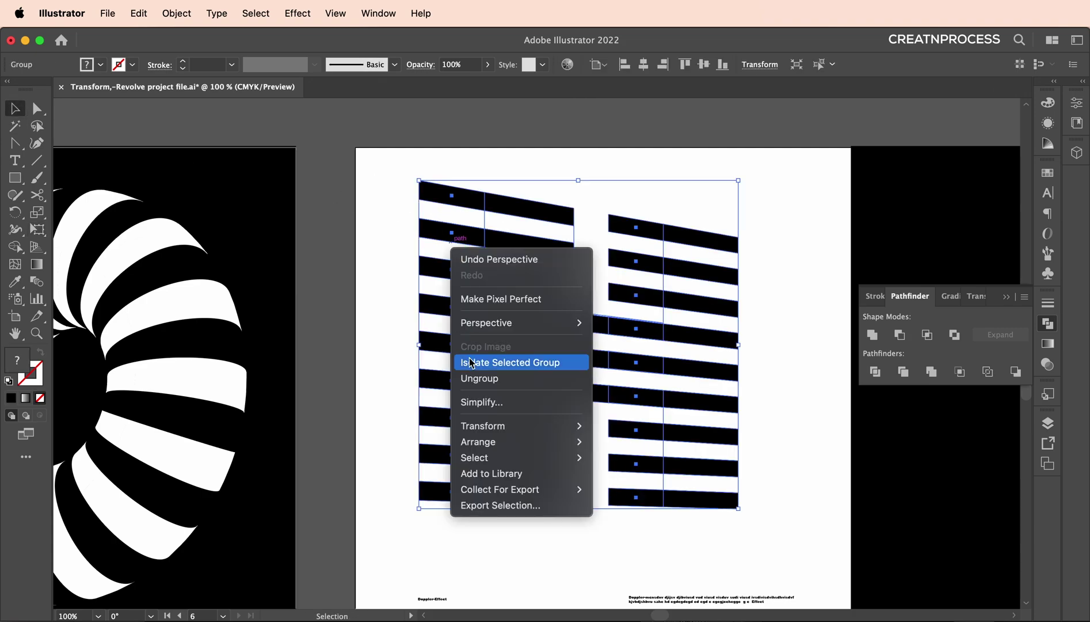
click(469, 379)
click(387, 343)
Free-distort the left leg's narrow column, lowering its upper-left corner and slightly lowering its lower-left corner to form a folded side
click(444, 270)
key(super+equal)
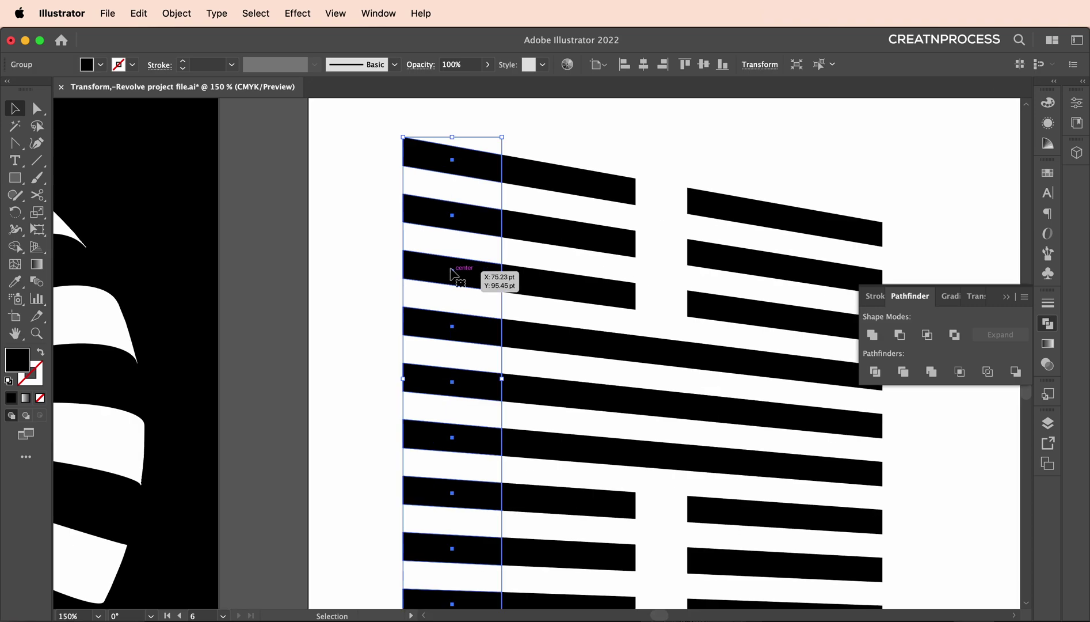
drag(40, 232, 99, 230)
key(super+minus)
click(104, 228)
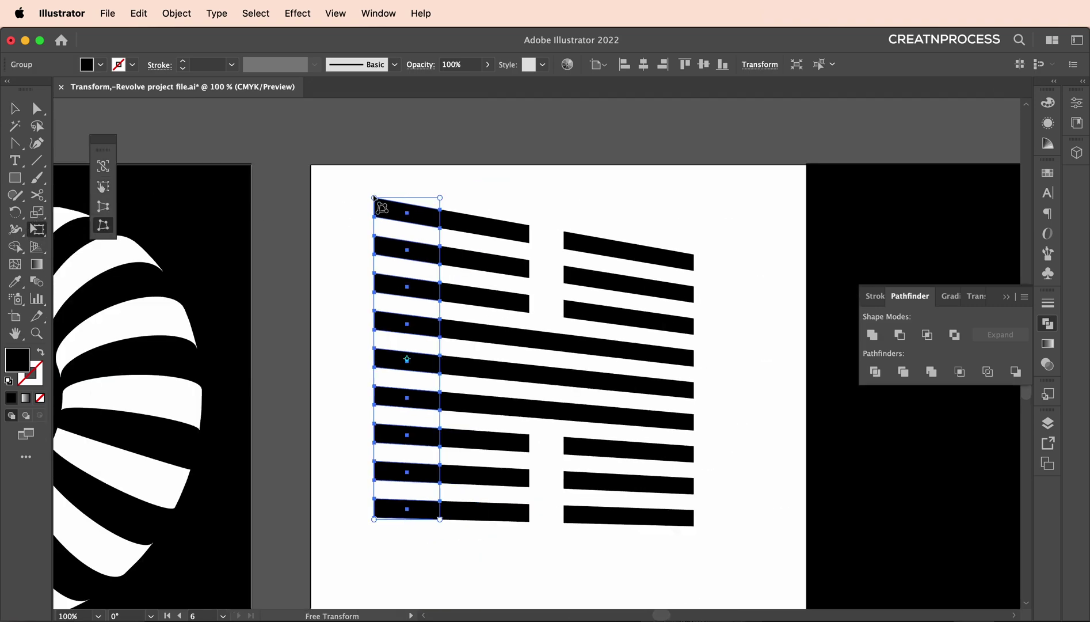
drag(373, 197, 375, 234)
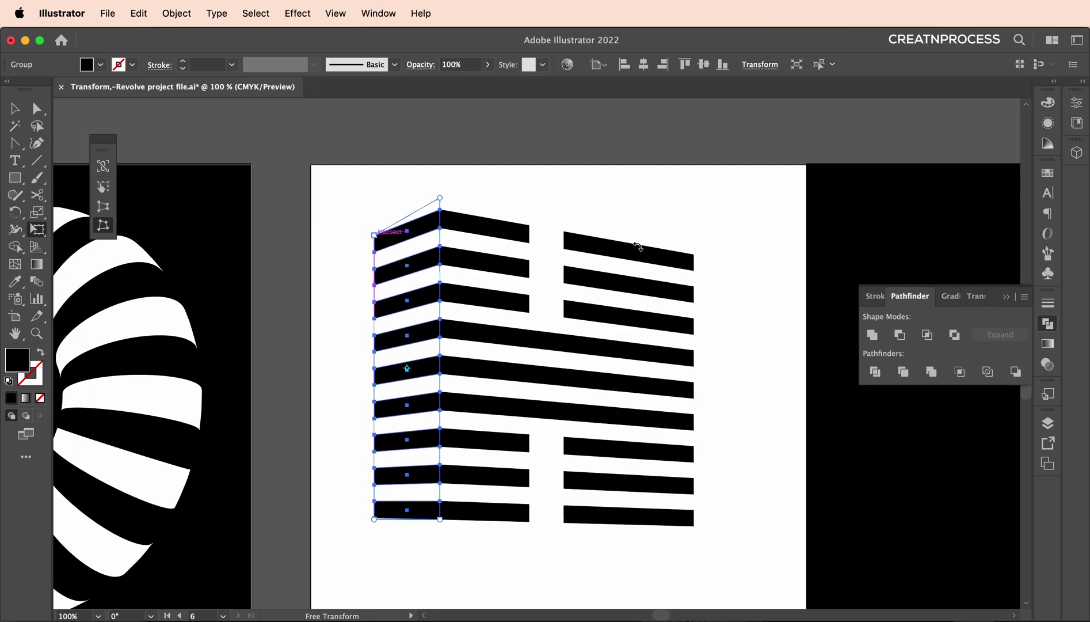
drag(385, 529, 380, 430)
scroll(393, 388, up, 4)
scroll(615, 421, down, 2)
drag(544, 346, 215, 395)
Free-distort the right leg's narrow column, lowering its upper-left corner and nudging its lower-left corner down to match the left leg
click(14, 109)
scroll(401, 292, down, 3)
click(499, 188)
scroll(478, 285, up, 2)
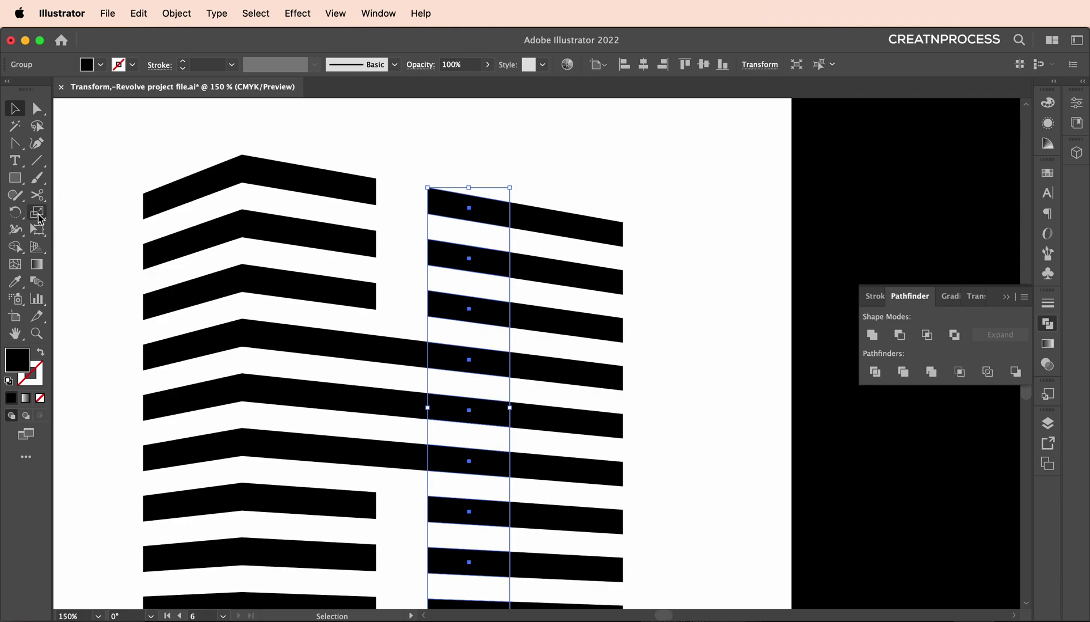
click(38, 230)
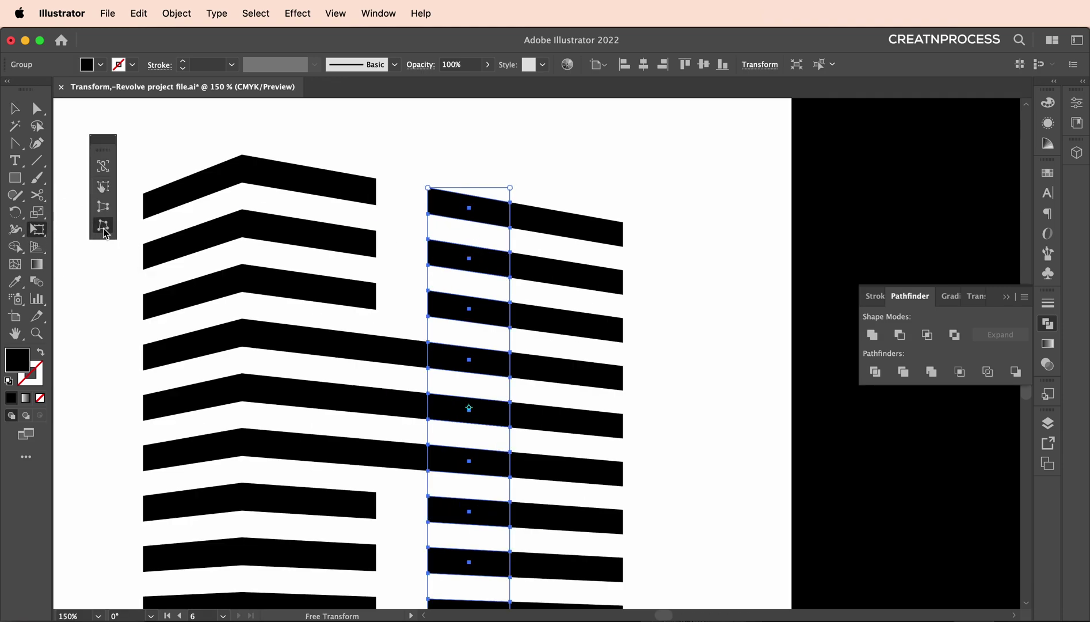
drag(430, 189, 433, 230)
scroll(479, 413, down, 8)
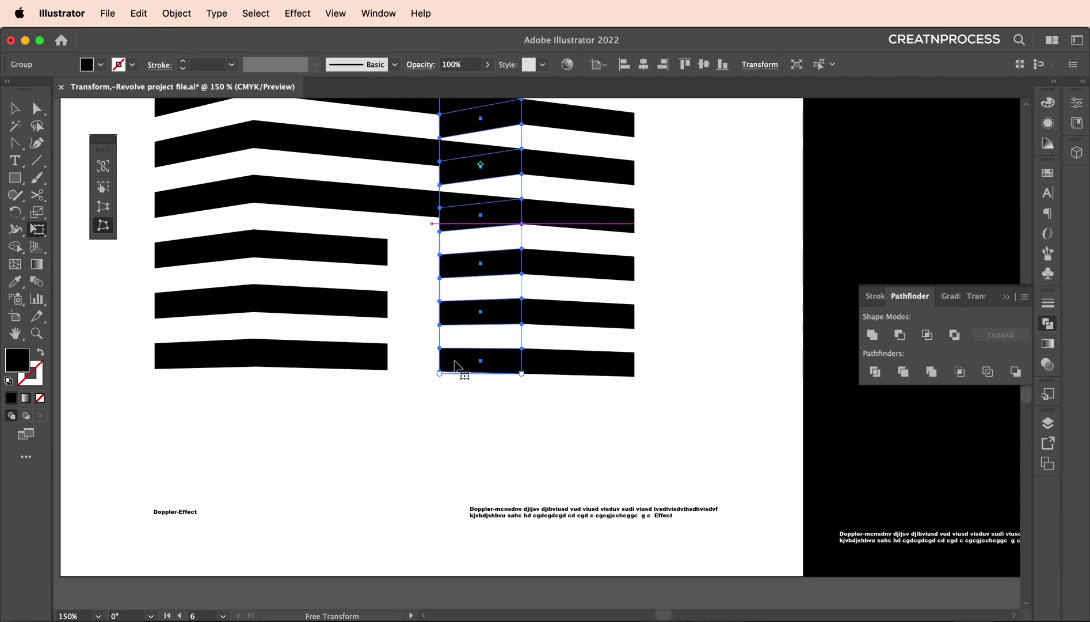
drag(439, 375, 439, 378)
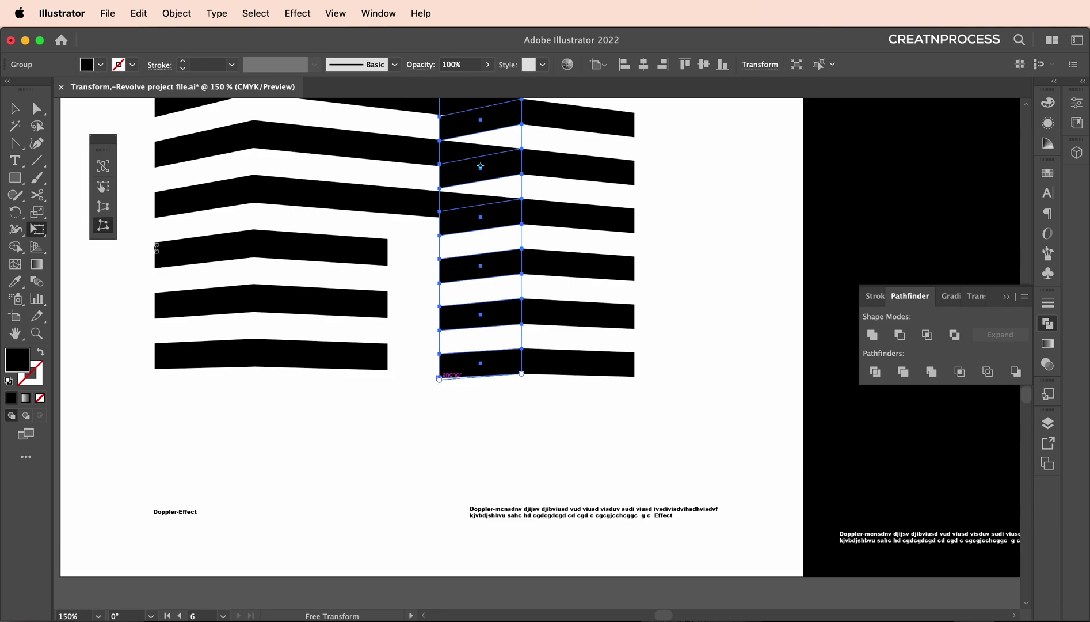
Extend the right leg's narrow column slightly leftward to widen its folded side
click(21, 115)
key(super+minus)
key(super+minus)
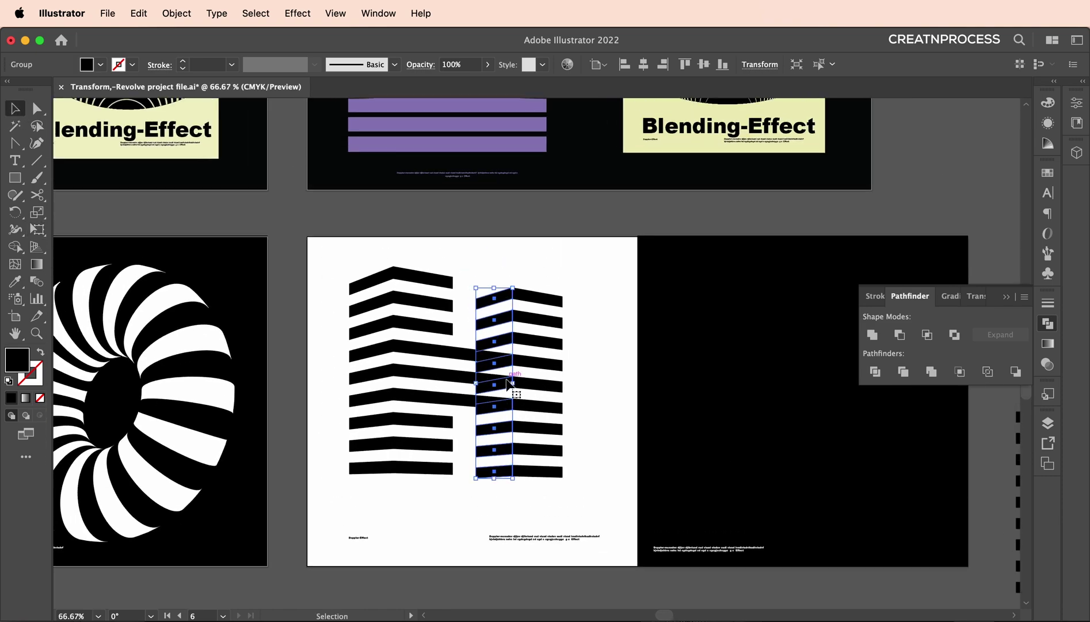
key(super+plus)
key(super+plus)
drag(475, 383, 421, 375)
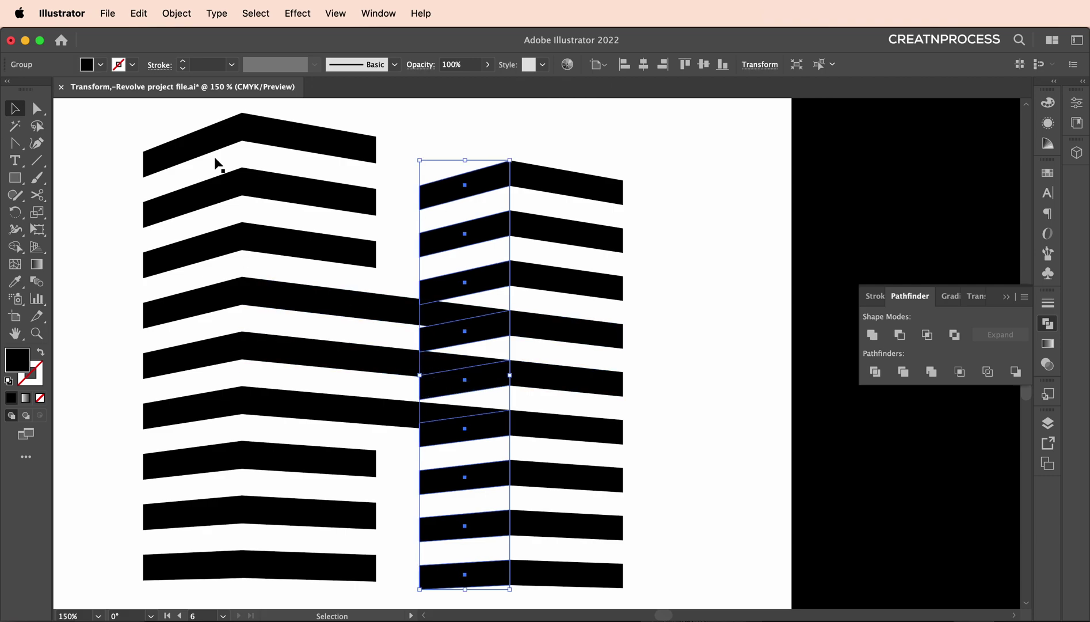
Adjust the corners of the right leg's narrow column with Free Distort to follow the fold, and deselect it
key(e)
drag(419, 160, 420, 187)
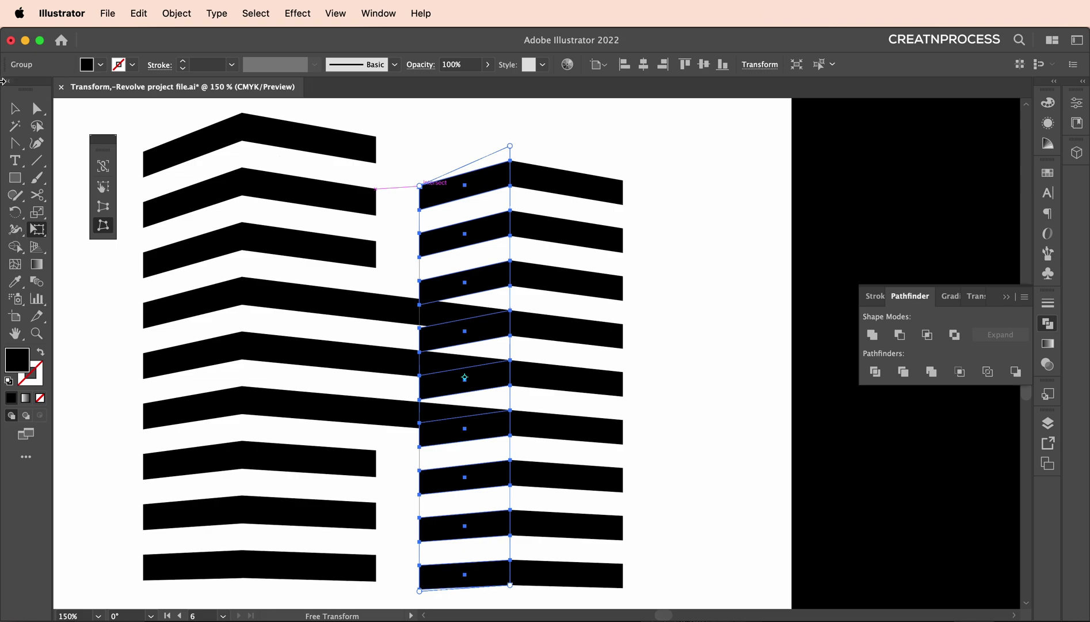
key(v)
click(424, 138)
key(super+minus)
key(super+minus)
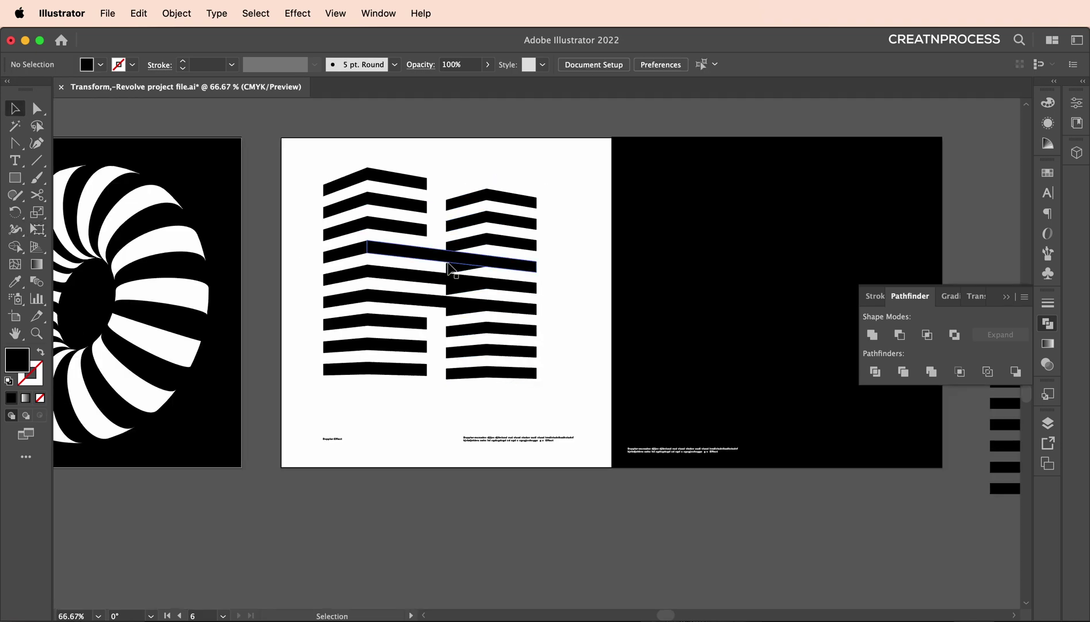
scroll(450, 256, up, 1)
scroll(471, 275, up, 1)
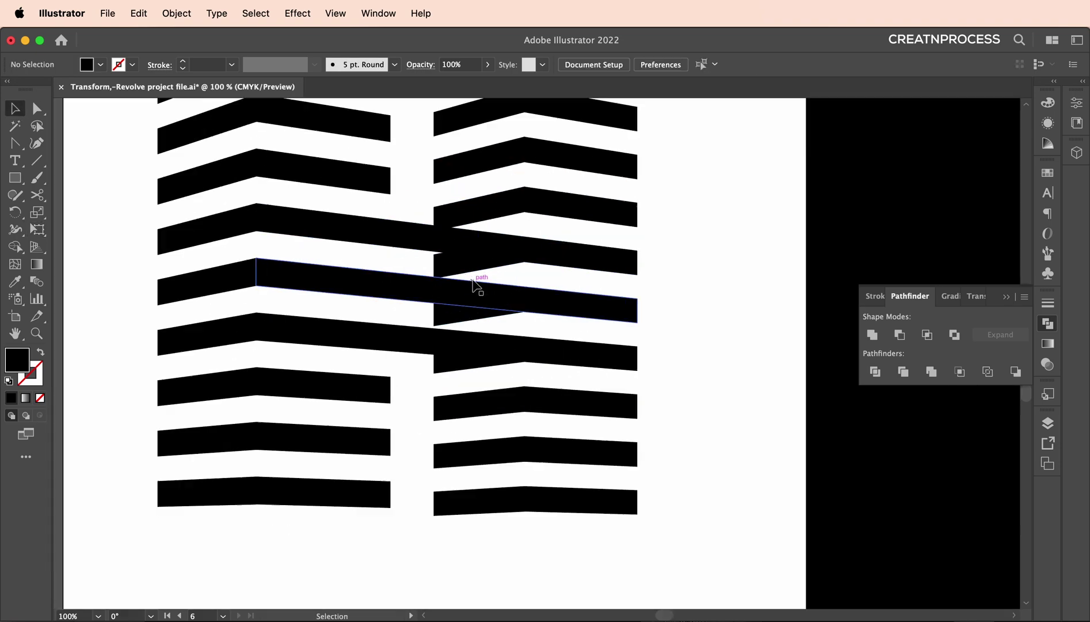
Delete the two stripes of the right leg's narrow column that overlap the crossbar, and leave the group's isolation
click(487, 276)
double_click(488, 268)
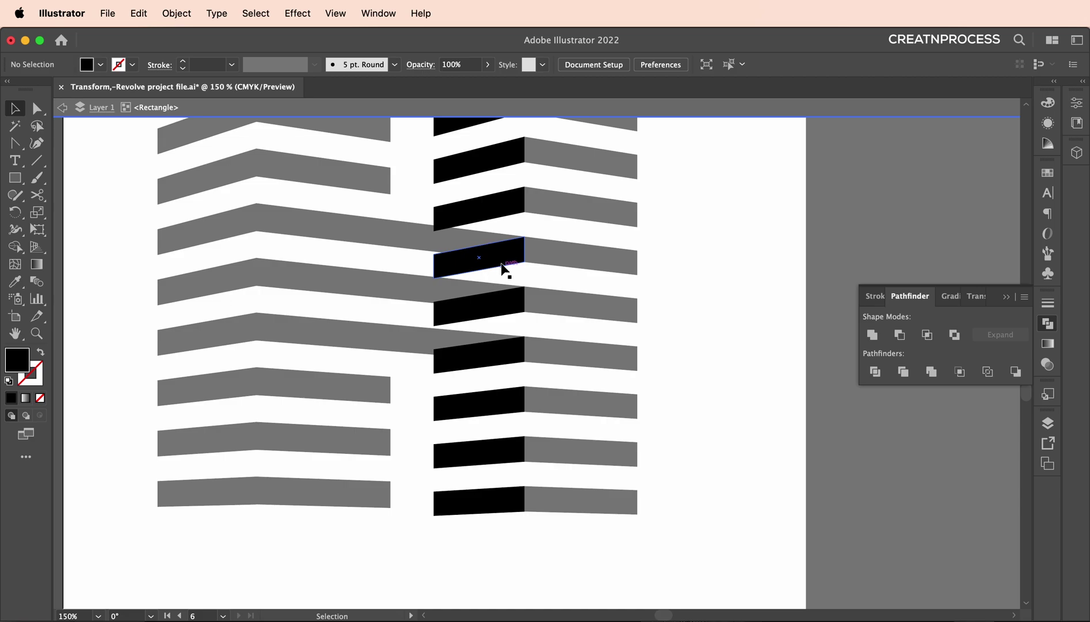
click(503, 266)
click(479, 299)
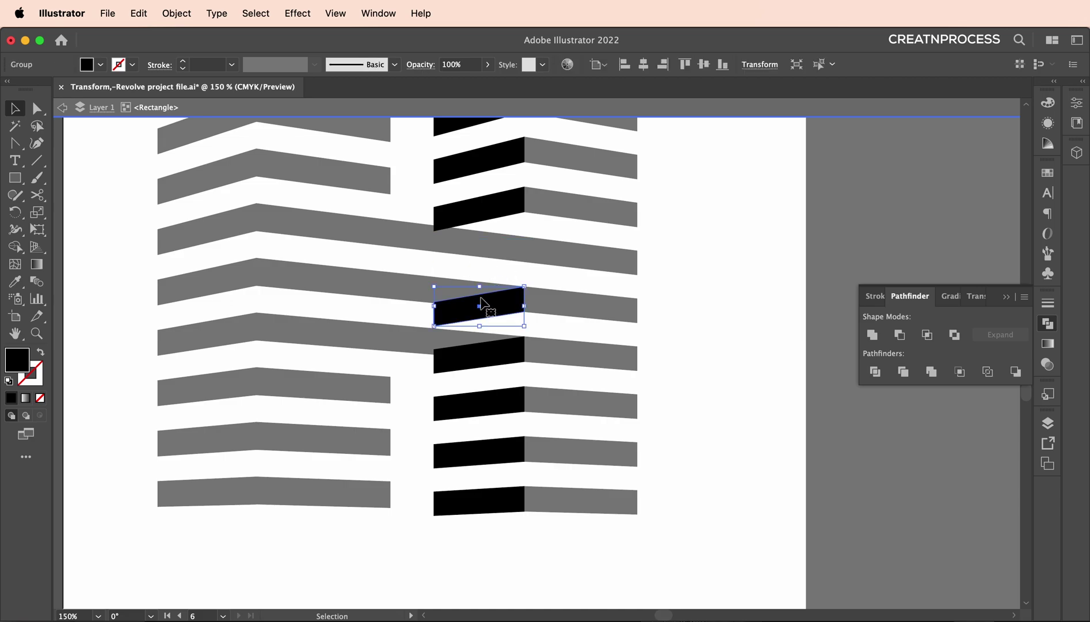
double_click(712, 326)
scroll(556, 337, down, 2)
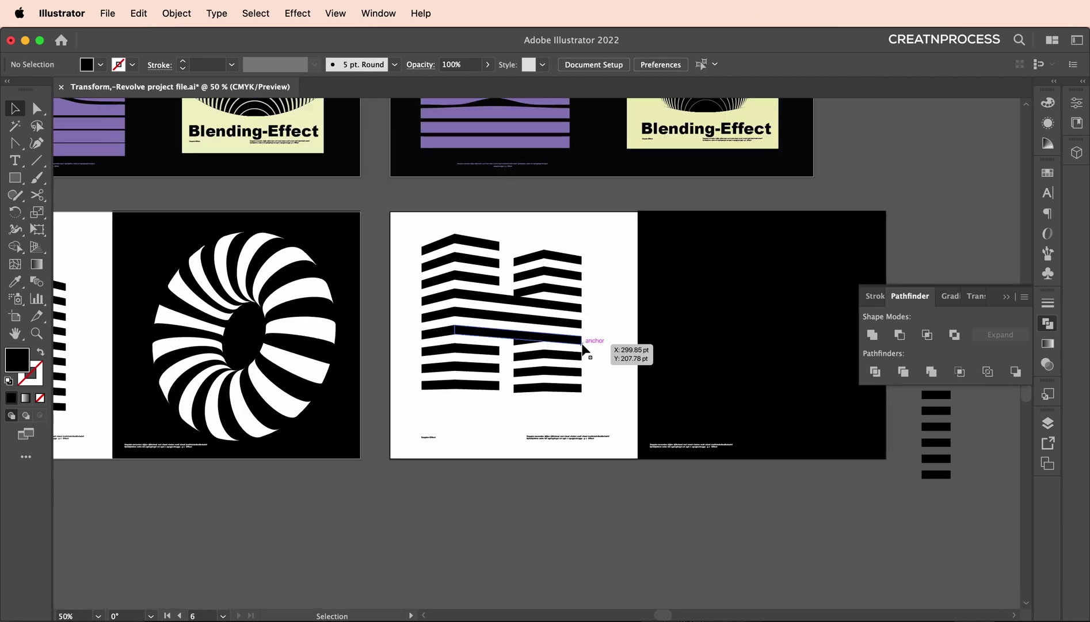
Select the whole striped H and reposition it near the centre of the white panel
drag(583, 346, 596, 353)
key(super+z)
drag(569, 300, 778, 333)
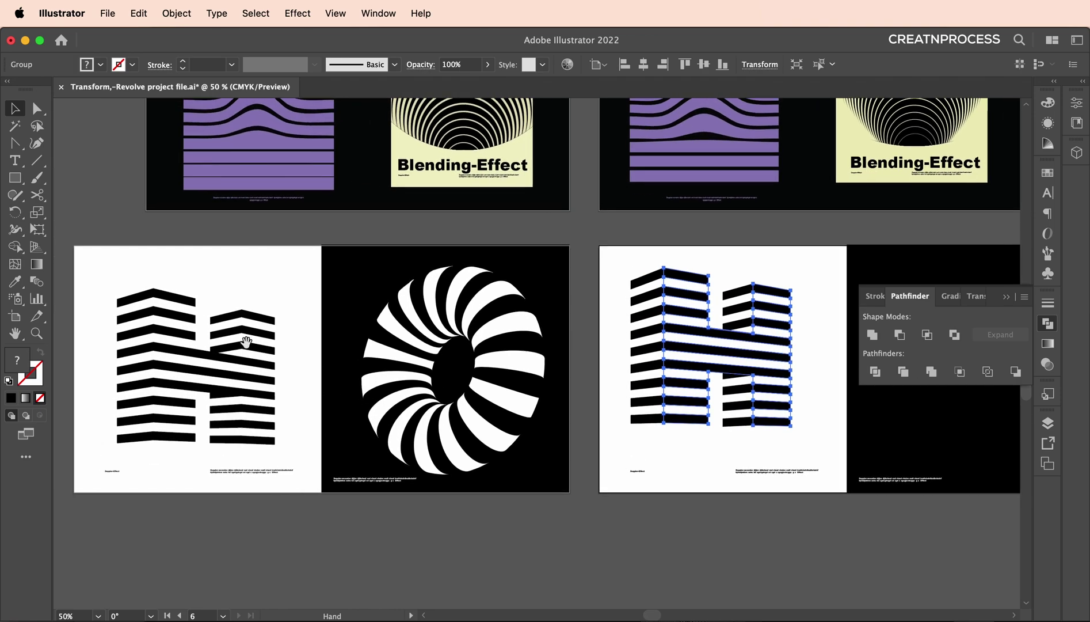
drag(578, 360, 387, 345)
drag(624, 426, 440, 236)
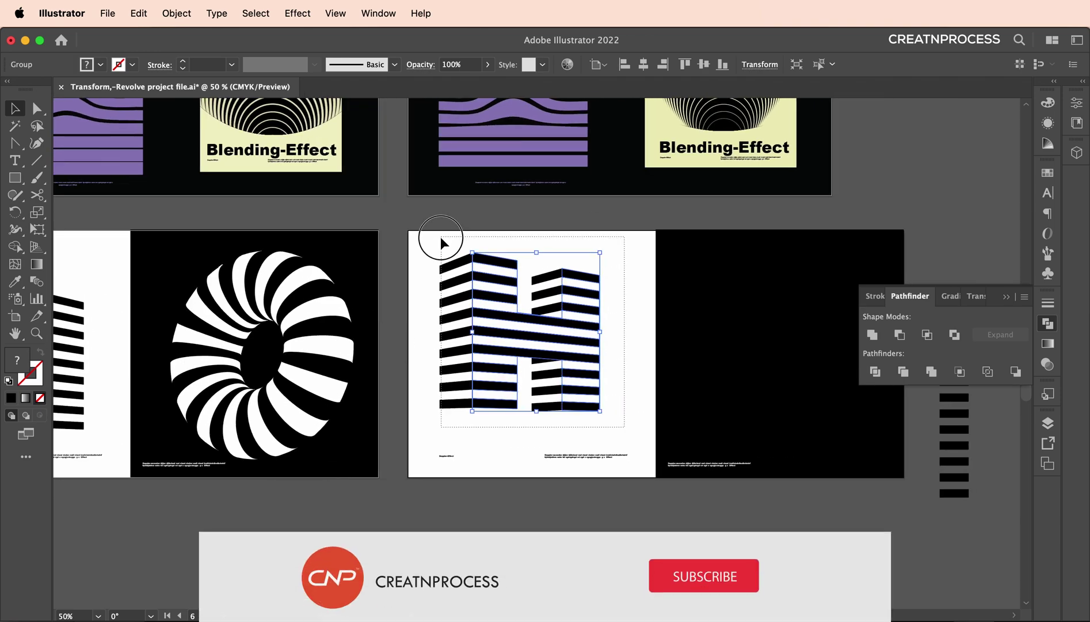
click(632, 405)
click(38, 230)
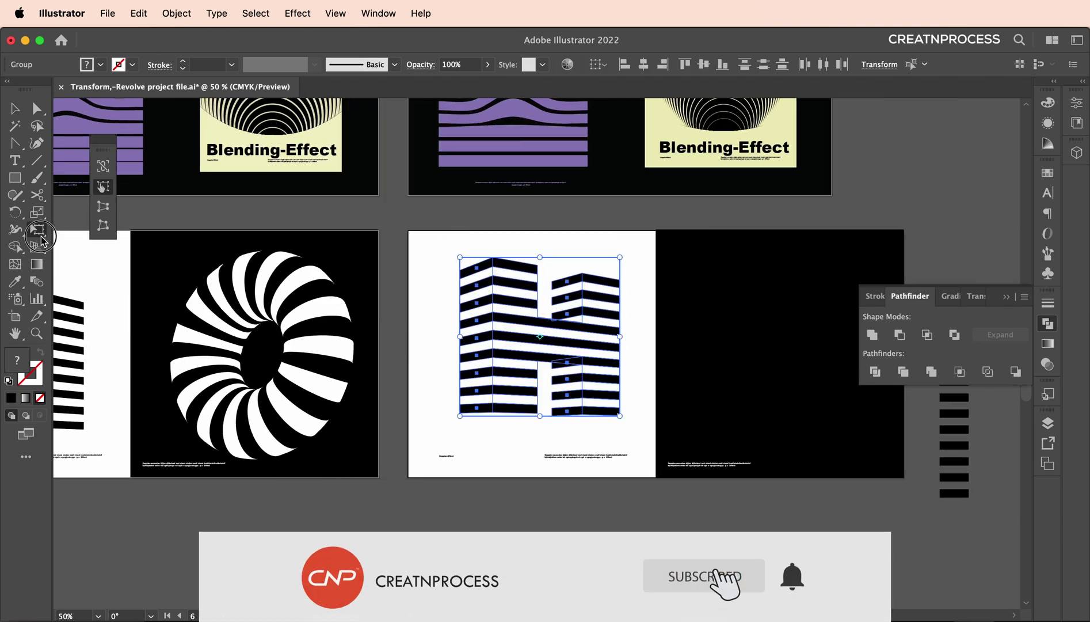
click(40, 235)
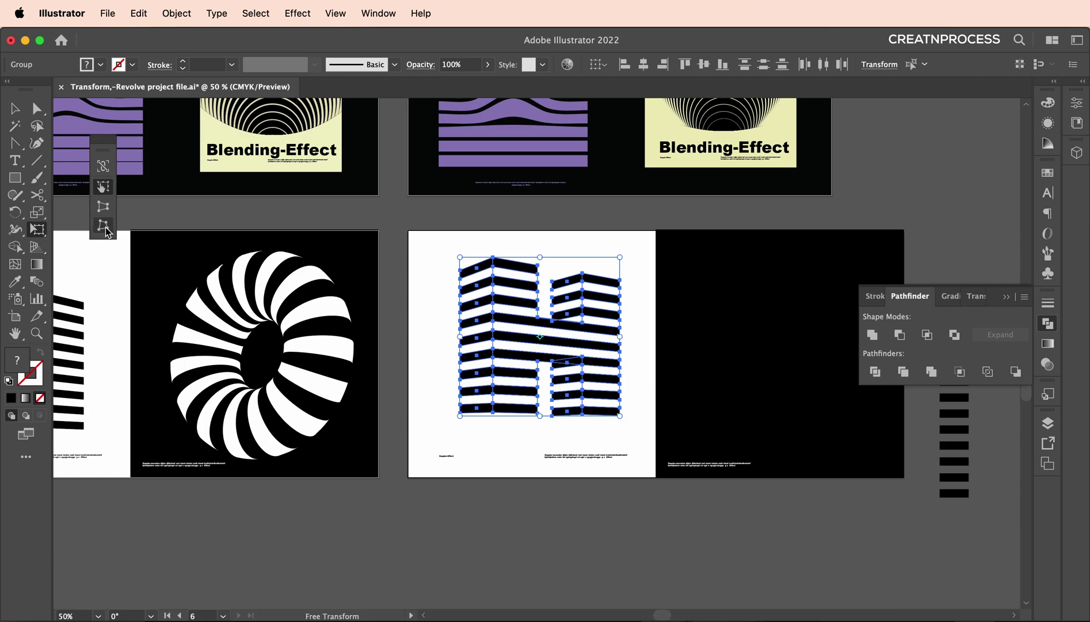
mouse_move(582, 343)
mouse_down()
mouse_move(597, 363)
mouse_move(593, 351)
mouse_up()
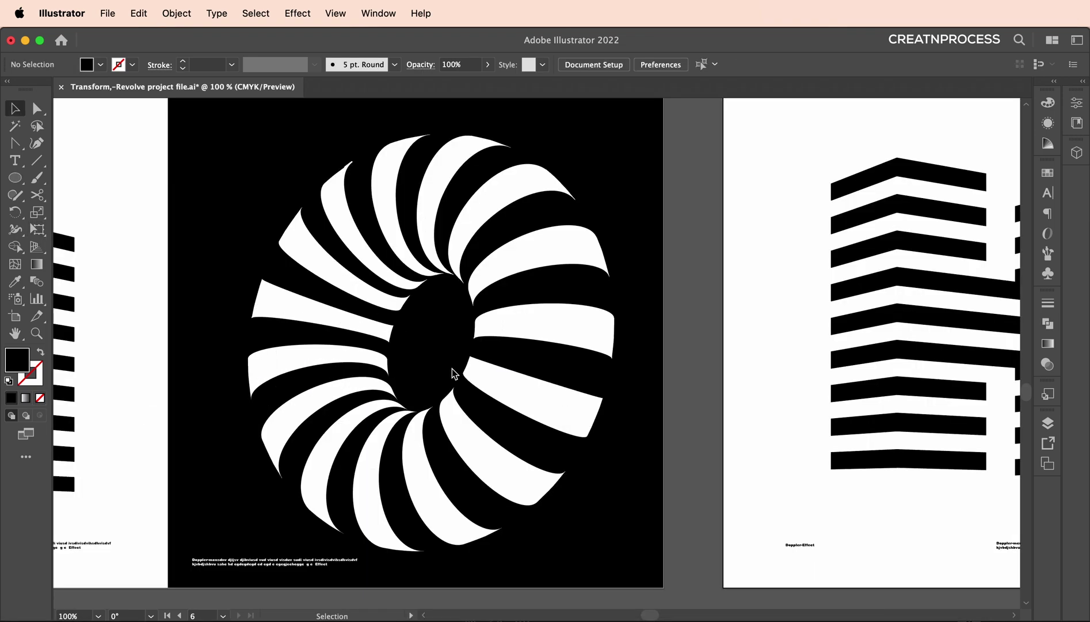
Examine the finished striped torus on the neighbouring artboard and its description in the ChatGPT conversation in Chrome
scroll(460, 367, down, 3)
scroll(469, 364, up, 1)
drag(486, 370, 530, 348)
scroll(515, 338, up, 1)
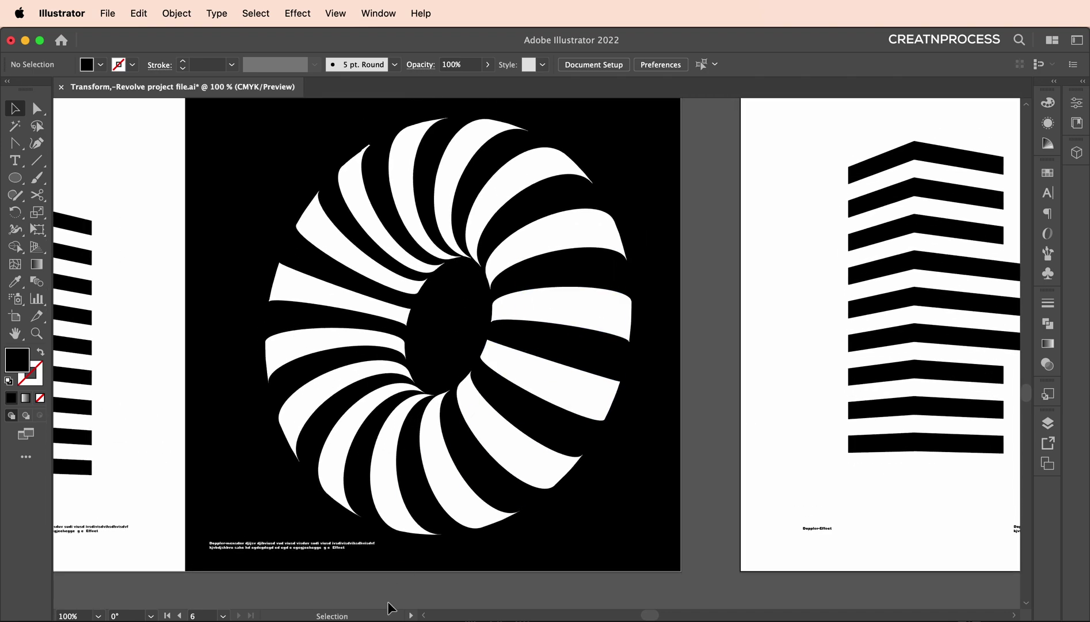
key(super+Tab)
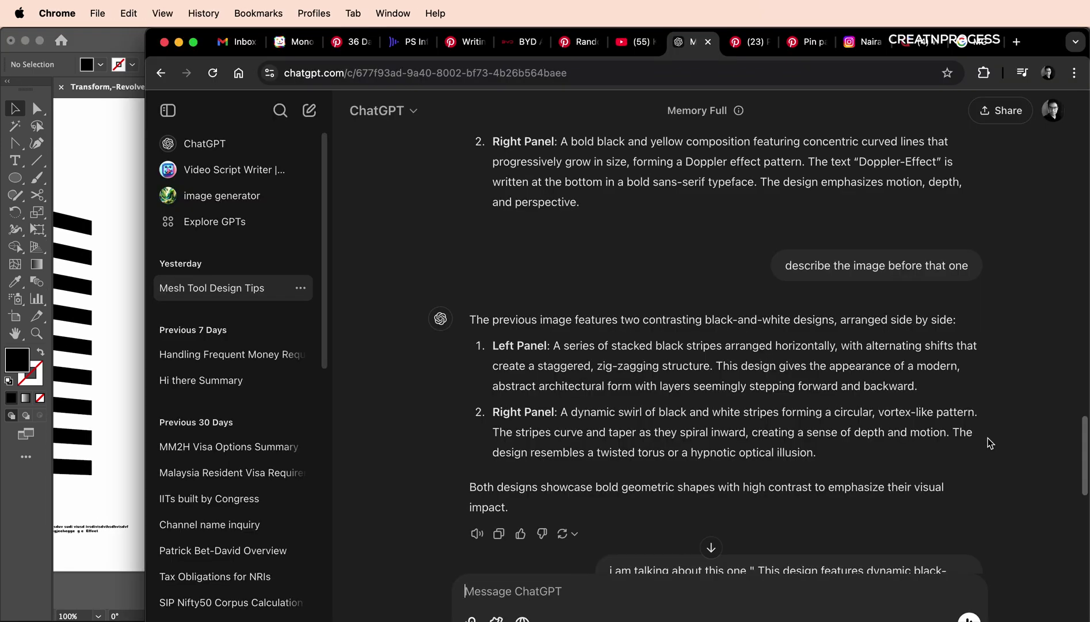
scroll(987, 438, up, 1)
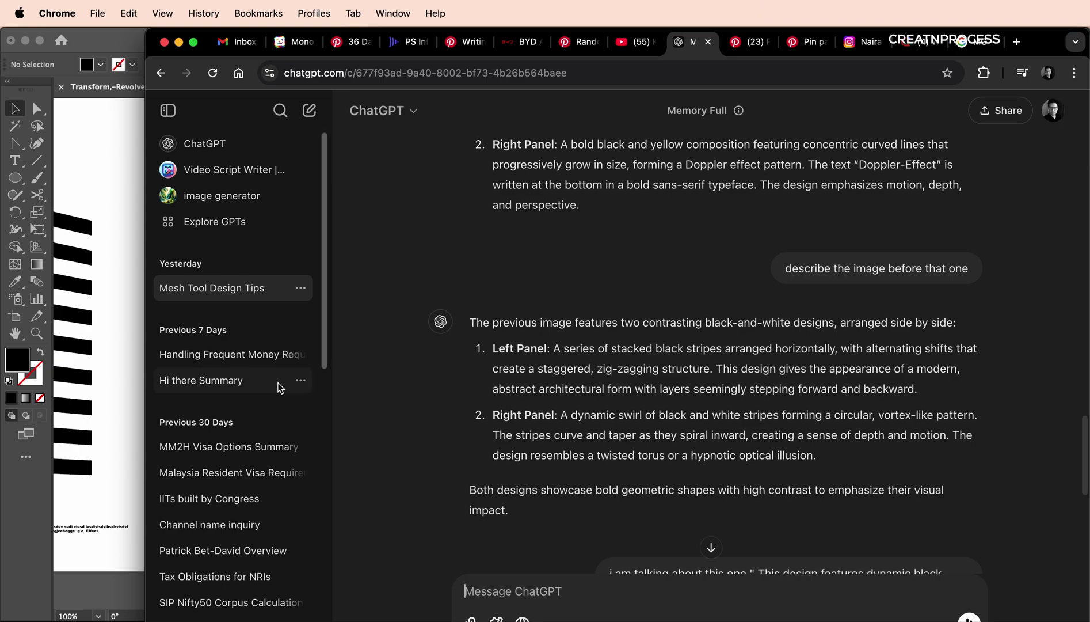
click(104, 373)
scroll(434, 351, down, 1)
drag(561, 358, 496, 361)
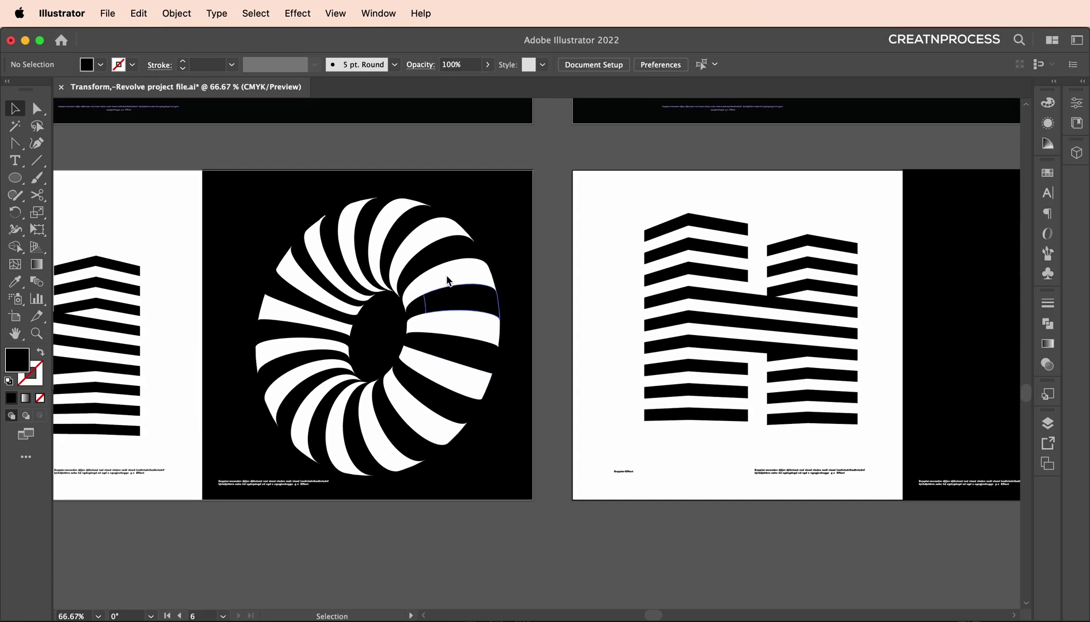
scroll(488, 446, down, 1)
scroll(627, 377, right, 2)
scroll(628, 377, down, 1)
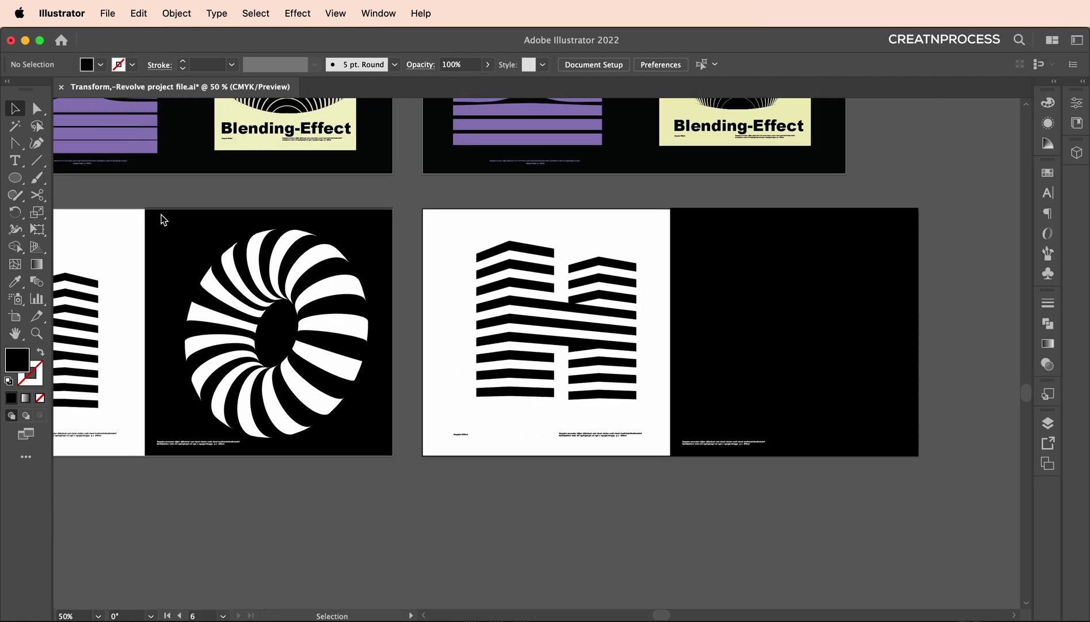
Draw a thin horizontal black rectangle on the empty canvas beside the black panel and copy it straight down with a small gap
drag(15, 177, 63, 178)
scroll(768, 225, right, 6)
mouse_move(733, 236)
mouse_down()
mouse_move(802, 249)
mouse_move(800, 215)
mouse_move(751, 222)
mouse_up()
key(v)
scroll(751, 222, up, 2)
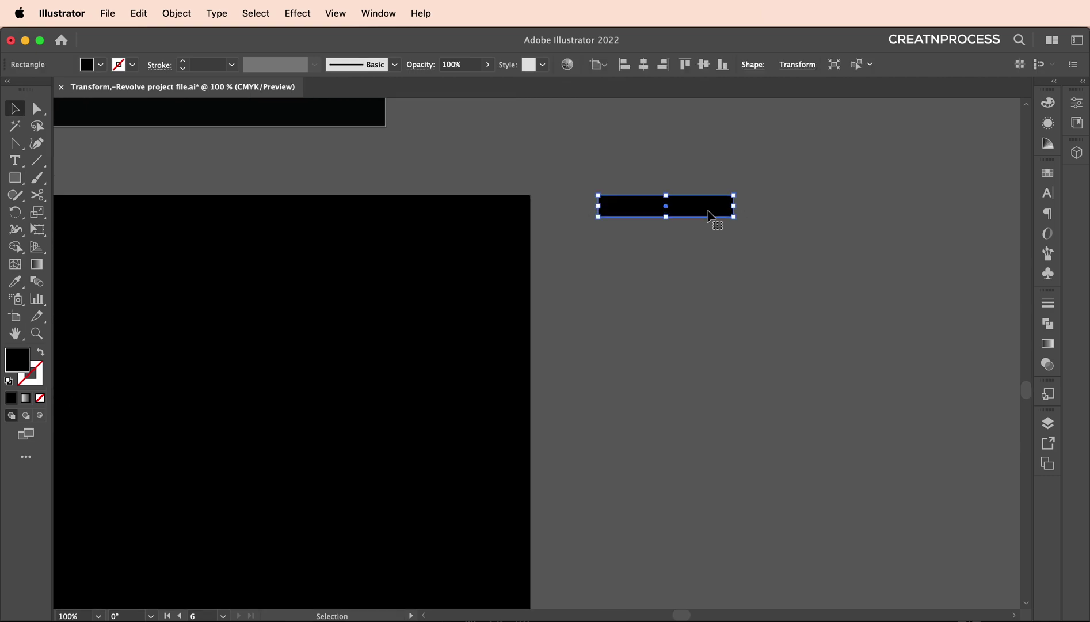
key(alt)
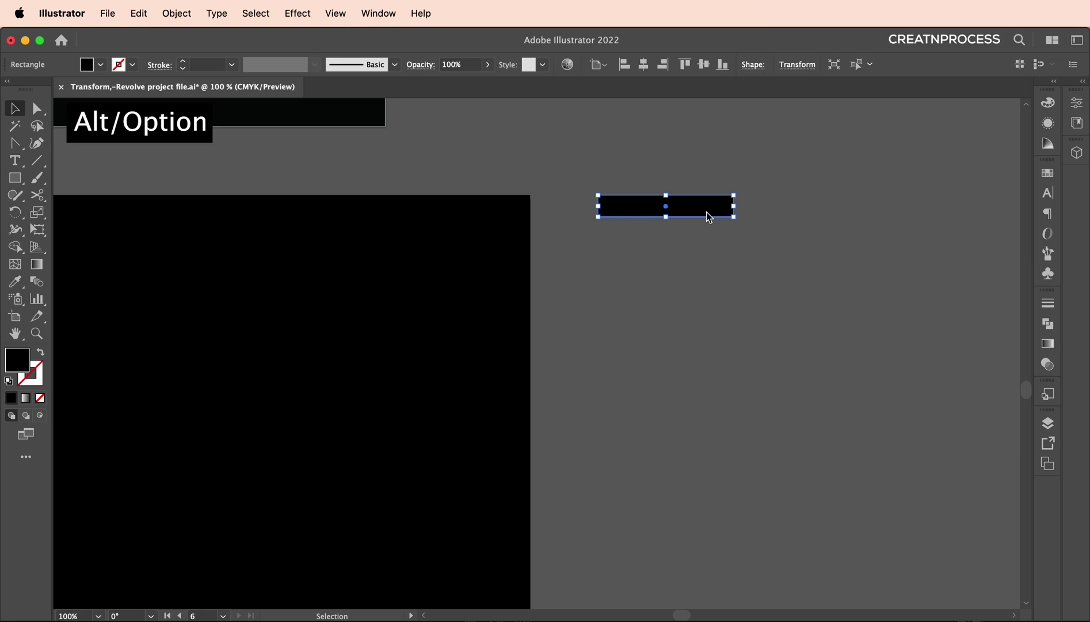
drag(707, 213, 709, 251)
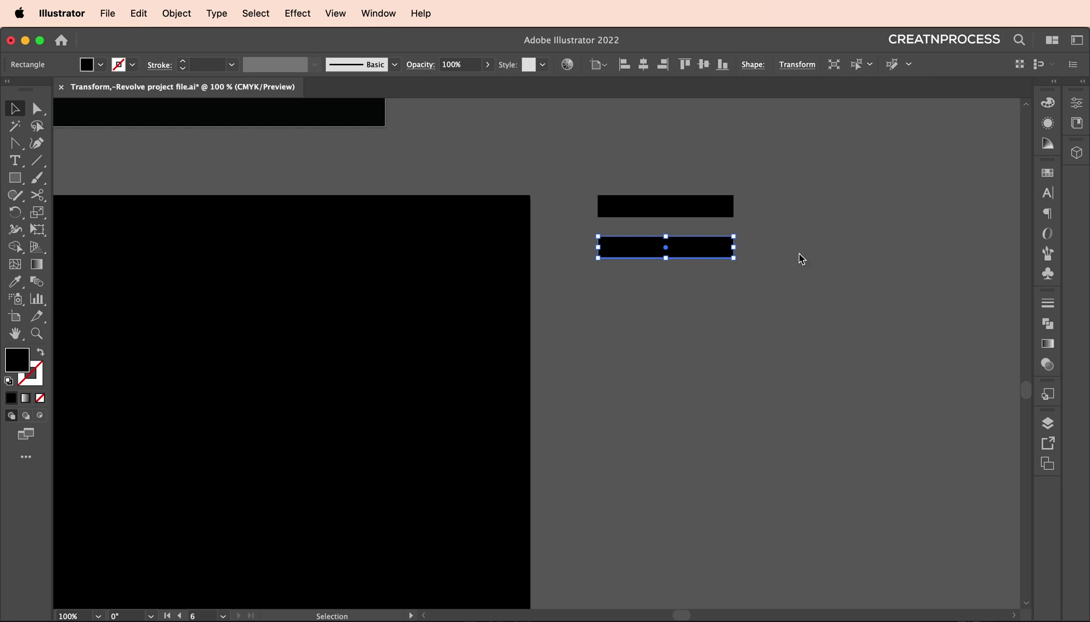
Repeat the copy downward until the column holds 13 evenly spaced black strips
key(super+d)
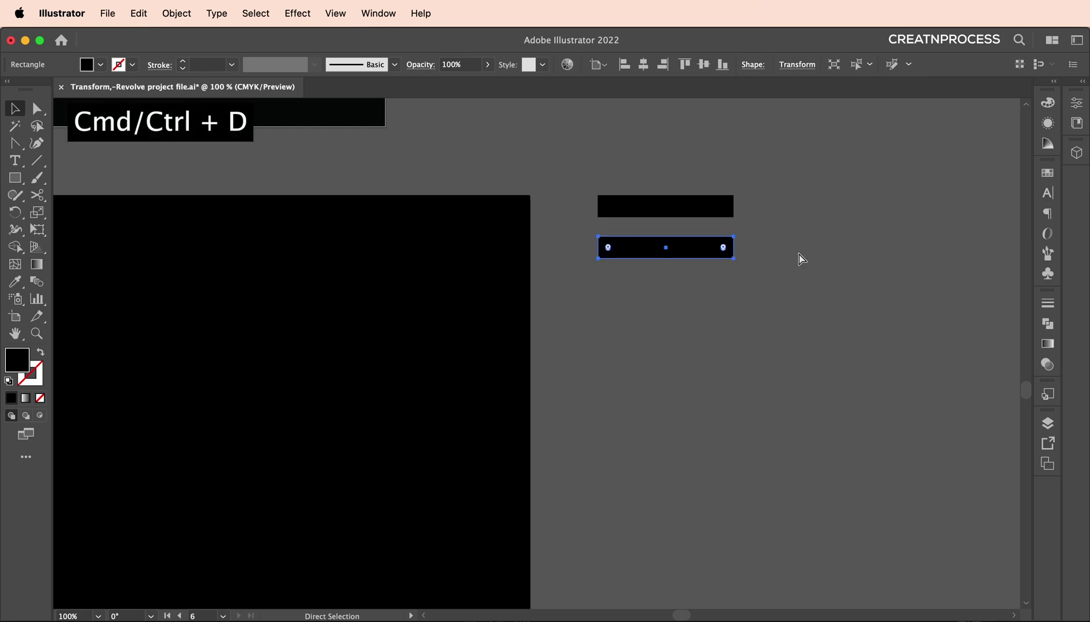
key(super+d)
key(super+d)
key(super+d)
key(super+d)
key(super+d)
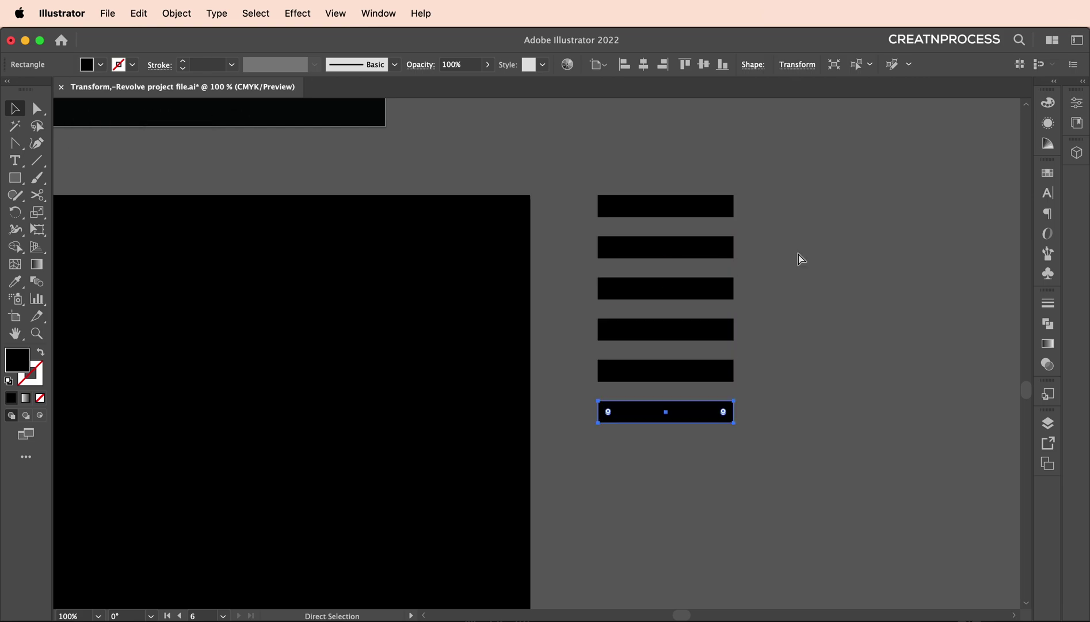
key(super+d)
key(super+d)
key(super+d)
key(super+d)
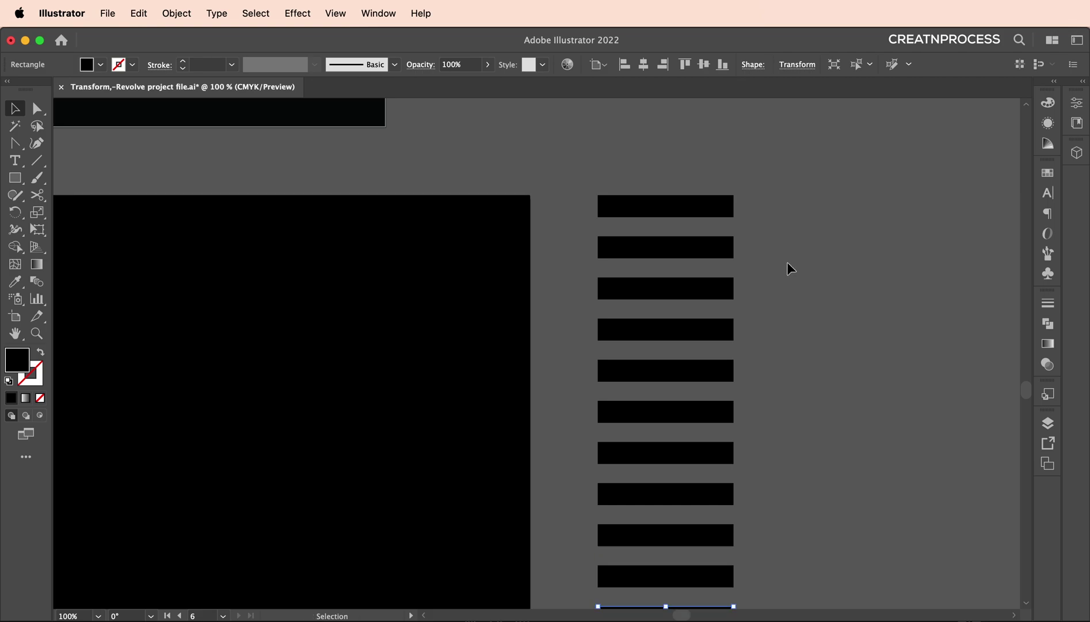
key(super+minus)
key(super+d)
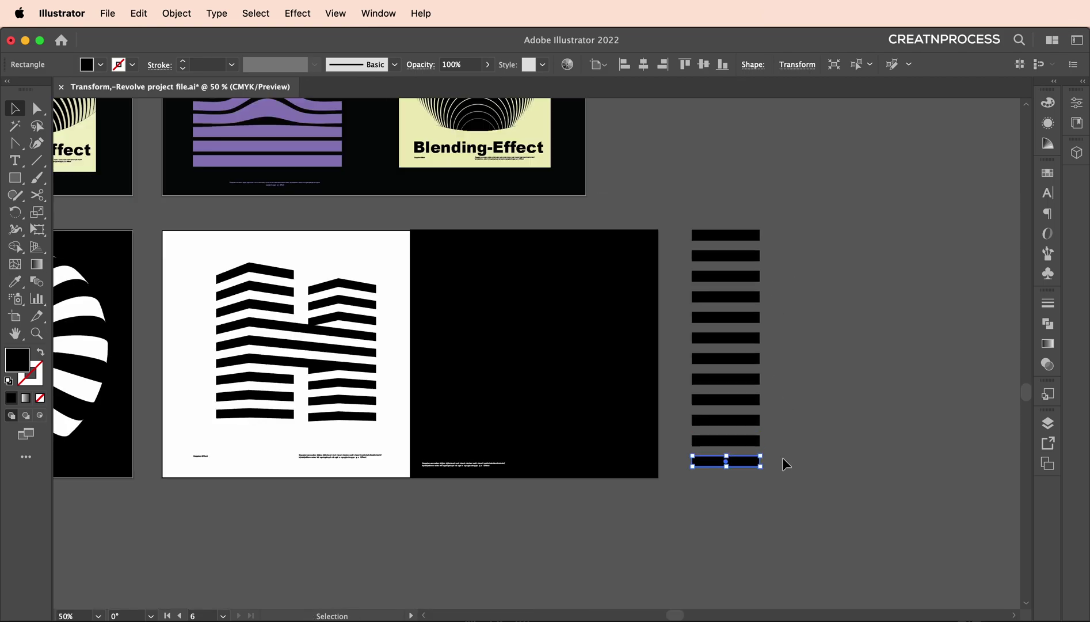
drag(719, 366, 831, 346)
key(super+d)
drag(917, 505, 822, 478)
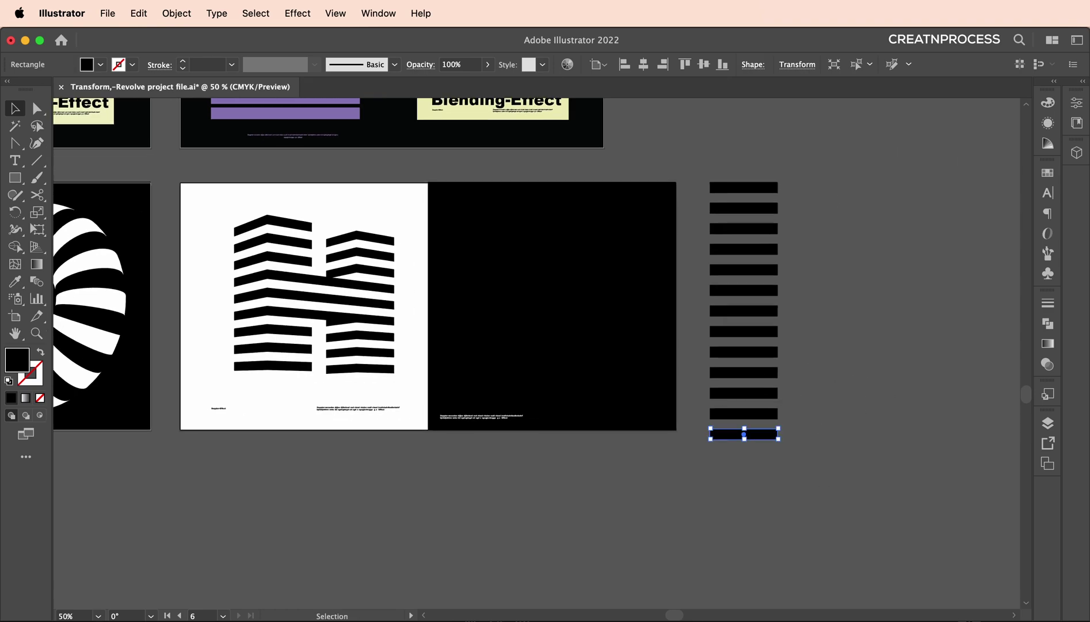
Save the column of strips as a Dynamic Symbol named strip, and delete the original strips from the canvas
drag(715, 156, 788, 449)
scroll(714, 310, right, 5)
scroll(713, 309, up, 1)
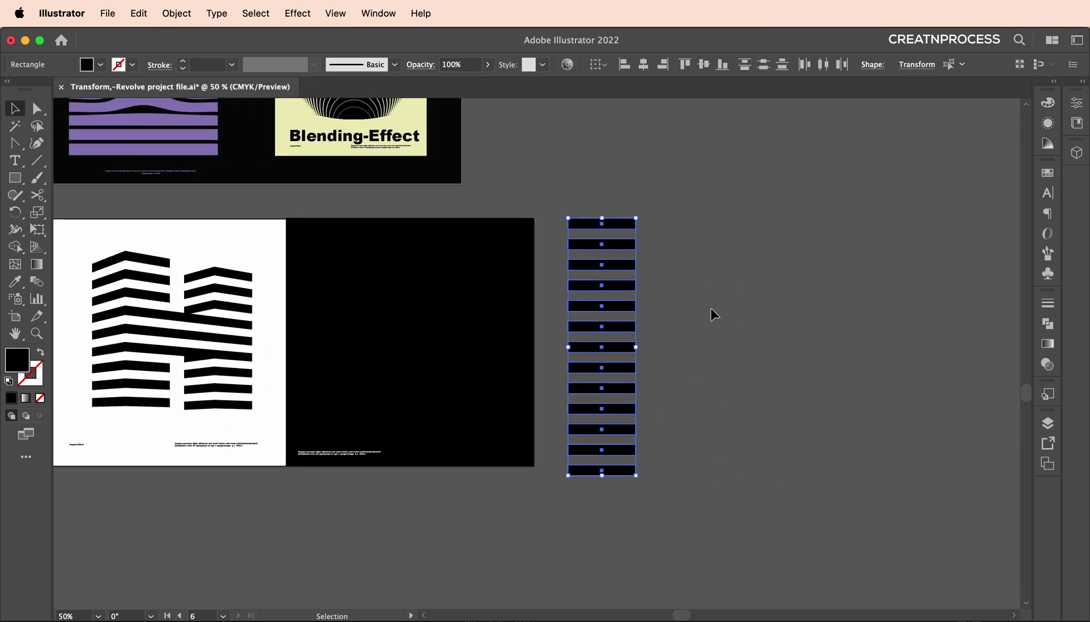
click(1046, 272)
drag(610, 249, 914, 261)
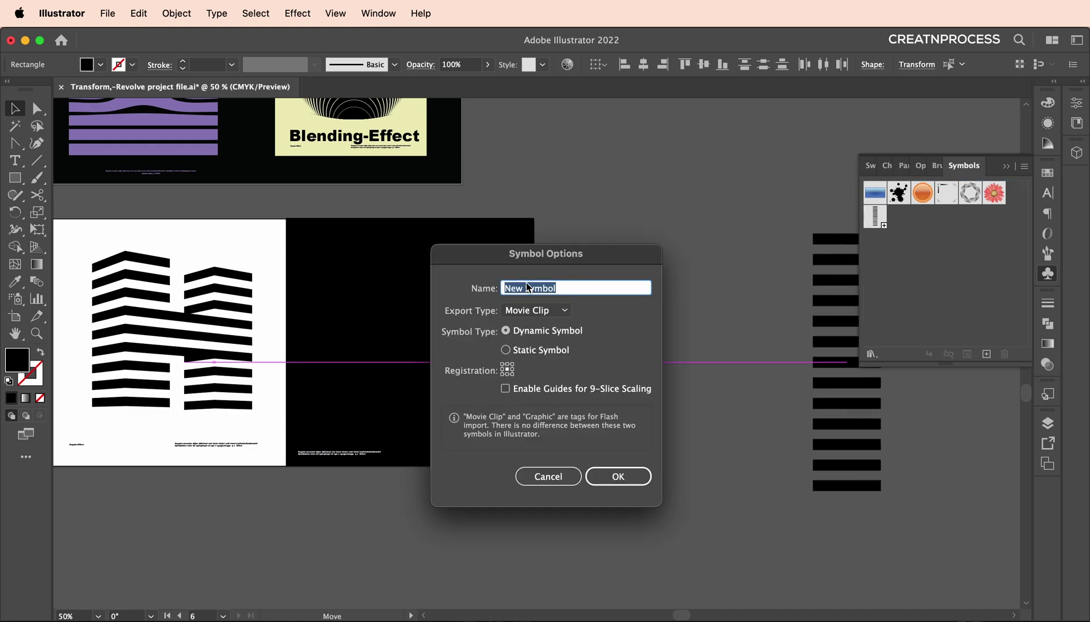
text(trip)
click(505, 288)
text(s)
click(618, 476)
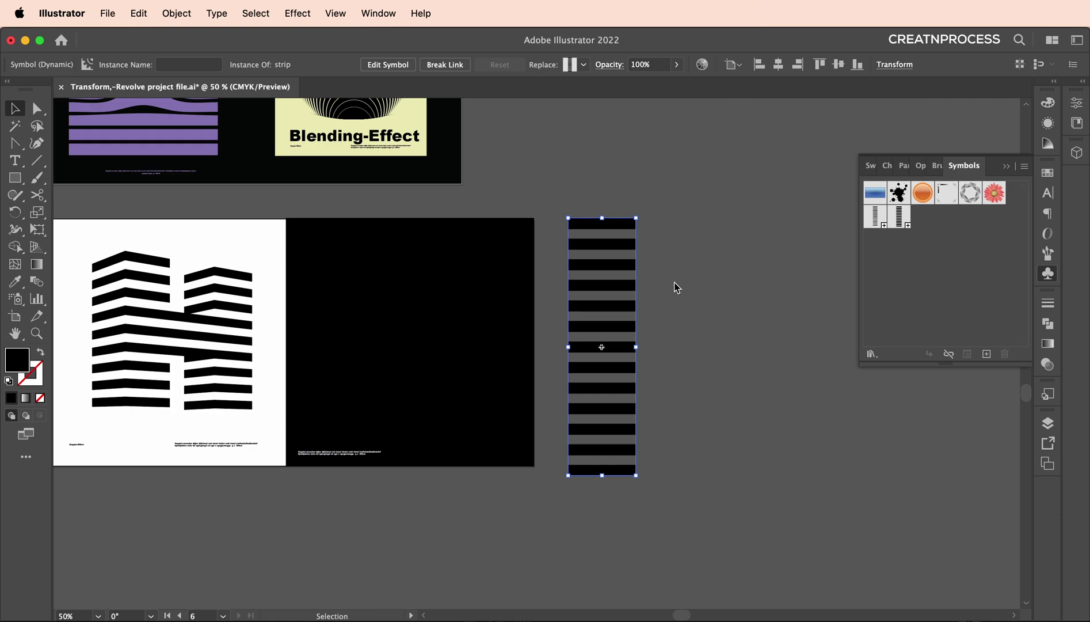
key(Delete)
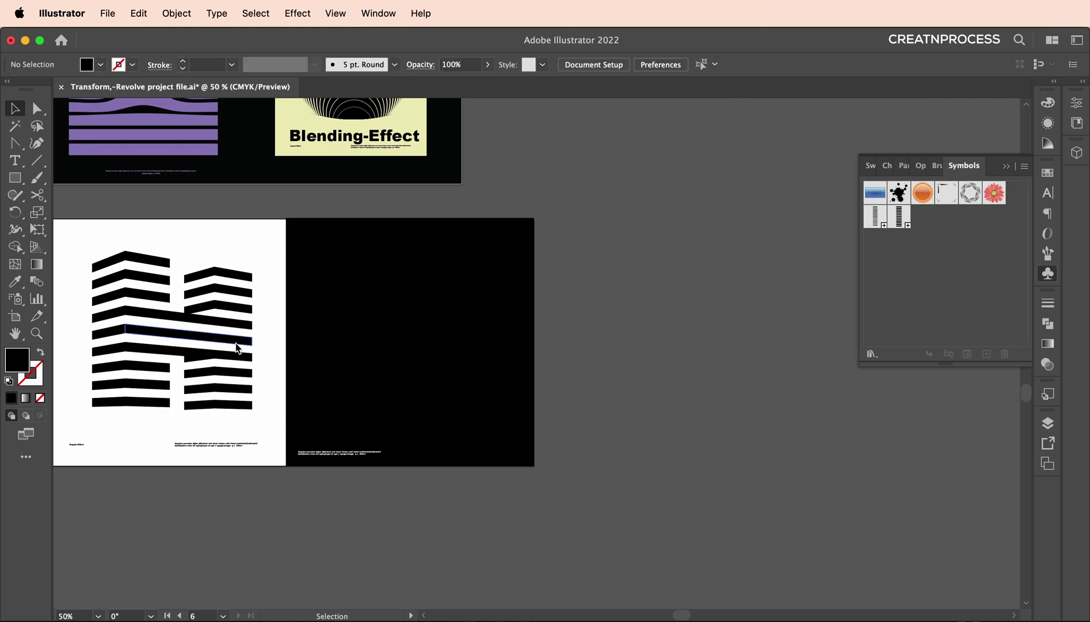
Draw a small circle to the right of the centre of the black panel with the Ellipse tool
scroll(211, 342, left, 7)
drag(577, 382, 565, 353)
drag(18, 185, 65, 212)
drag(728, 312, 771, 379)
key(shift)
scroll(763, 339, up, 1)
key(space)
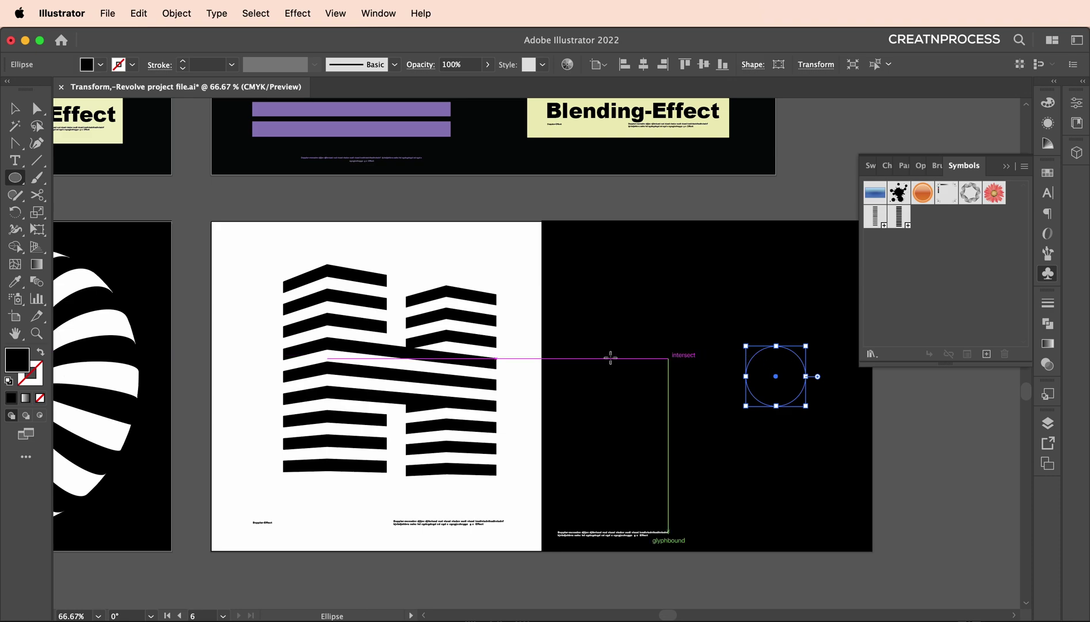
Give the circle a white FFFFFF stroke and no fill
double_click(17, 360)
text(FFFFFF)
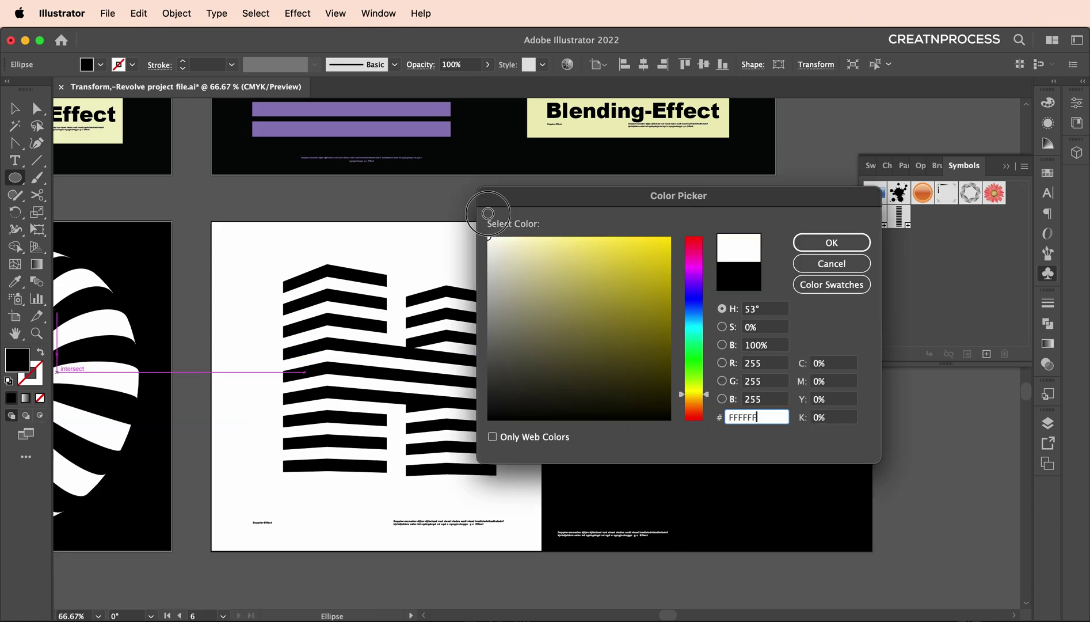
key(Return)
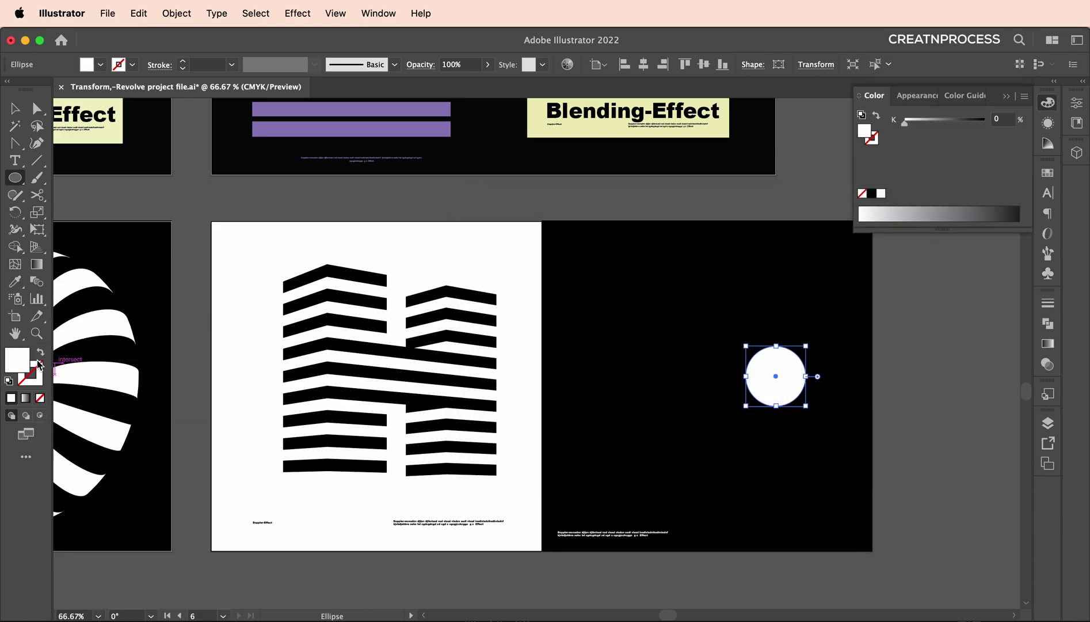
click(40, 353)
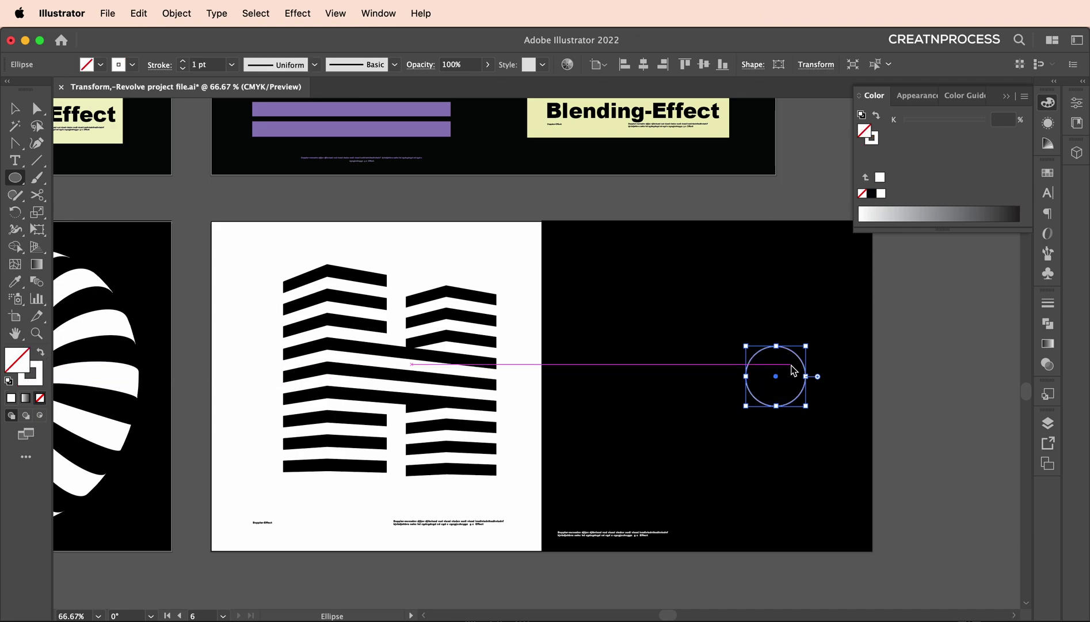
click(15, 108)
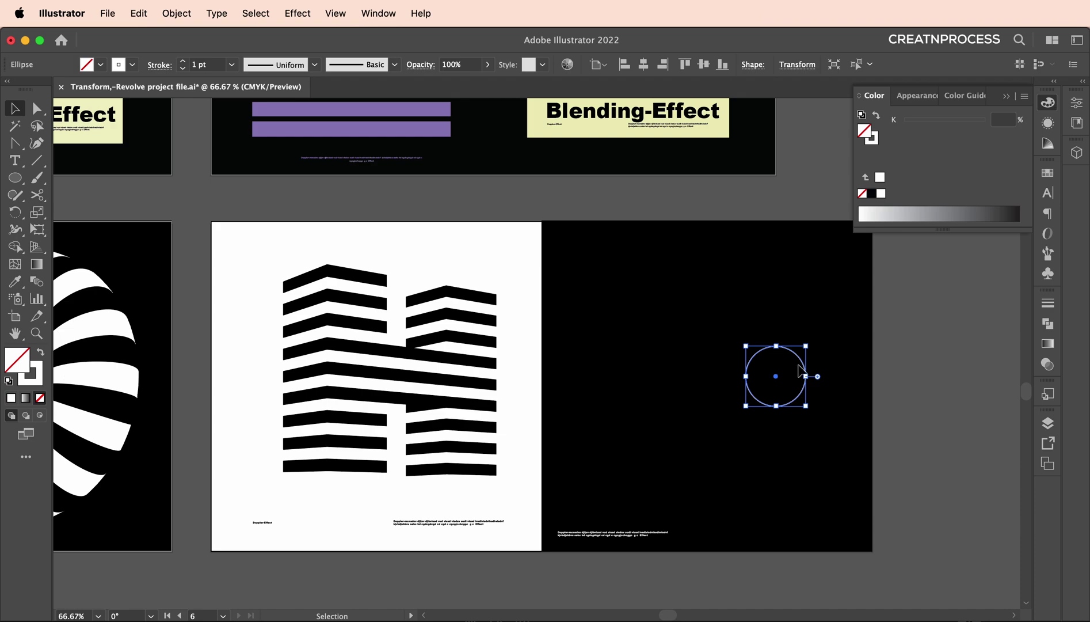
Apply the 3D Revolve (Classic) effect to the circle and rotate the preview to about -77°, -26° and 23°
click(294, 14)
mouse_move(341, 121)
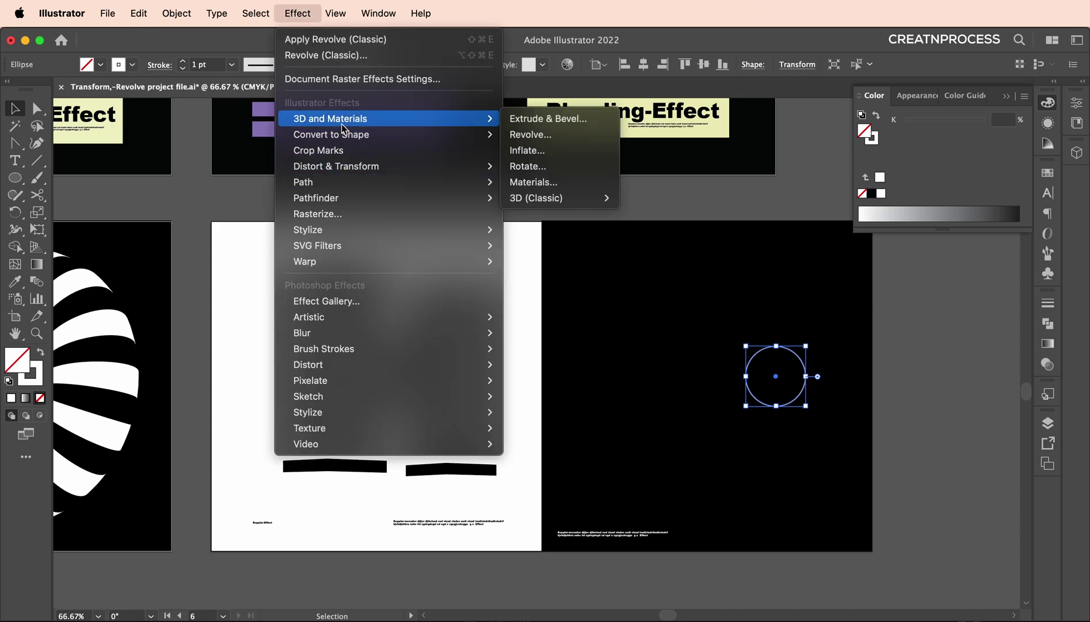
mouse_move(544, 199)
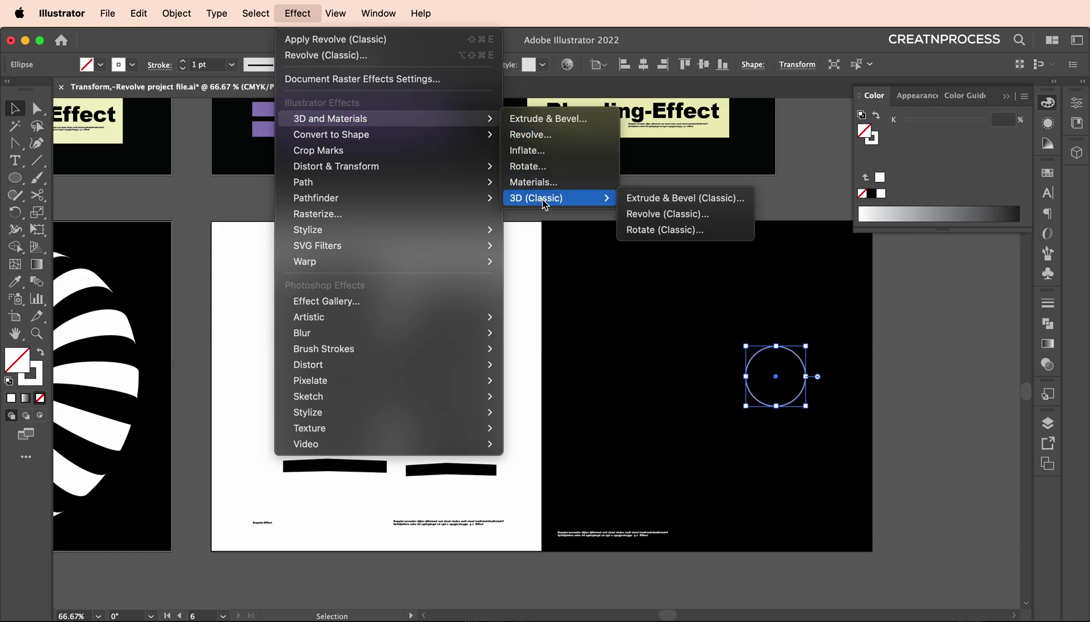
click(650, 218)
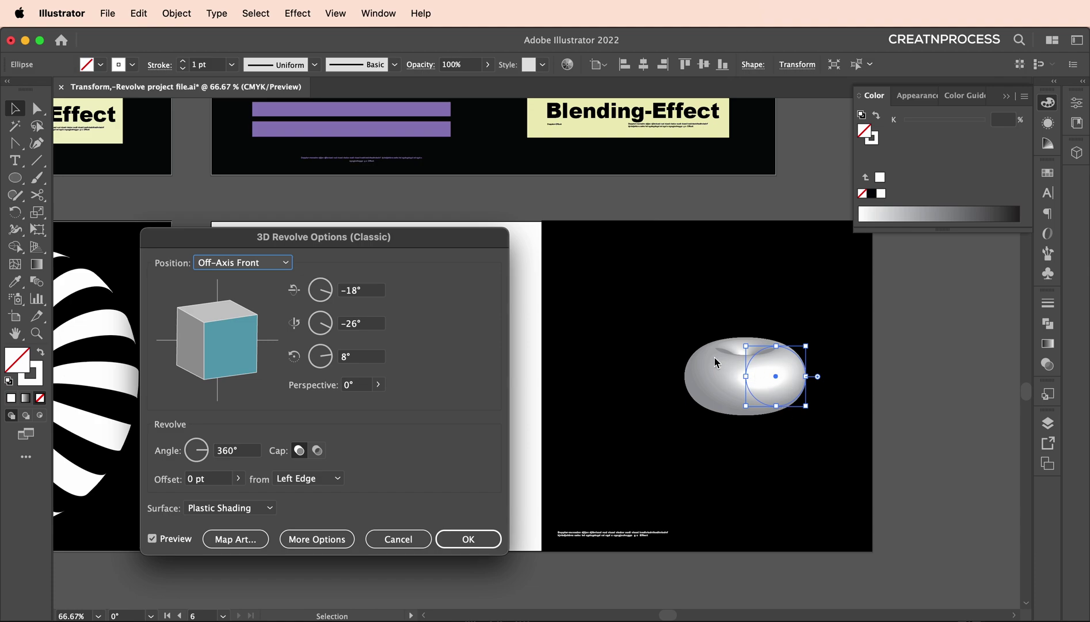
mouse_move(229, 323)
mouse_down()
mouse_move(227, 339)
mouse_move(212, 335)
mouse_move(222, 341)
mouse_up()
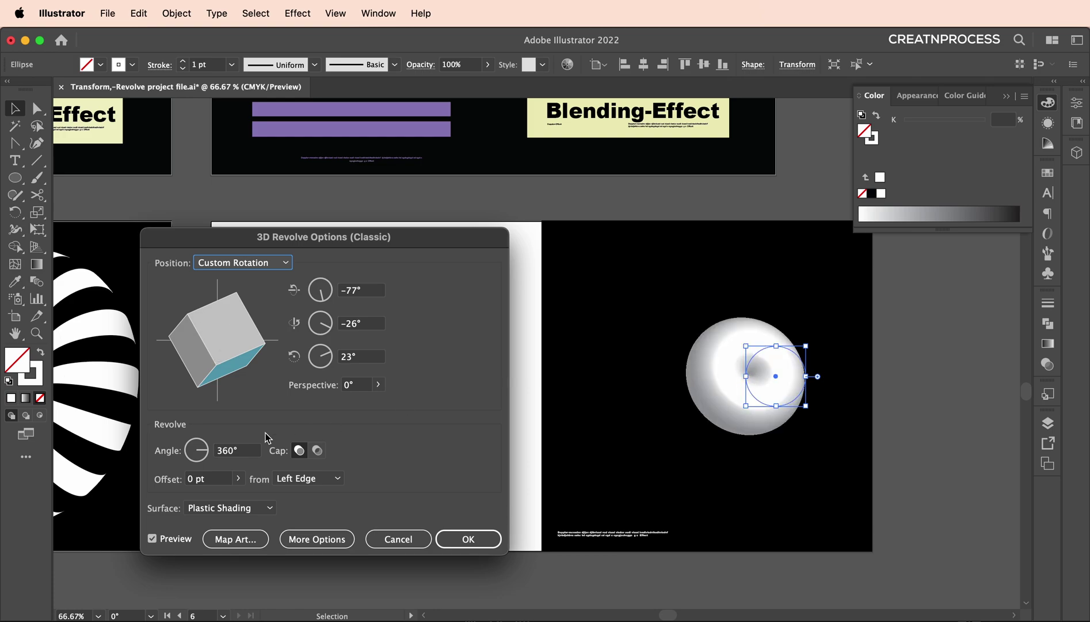
Set the revolve offset to 31 pt from the left edge and rotate the torus to about -62°, 24° and 37°
click(238, 478)
drag(185, 495, 189, 499)
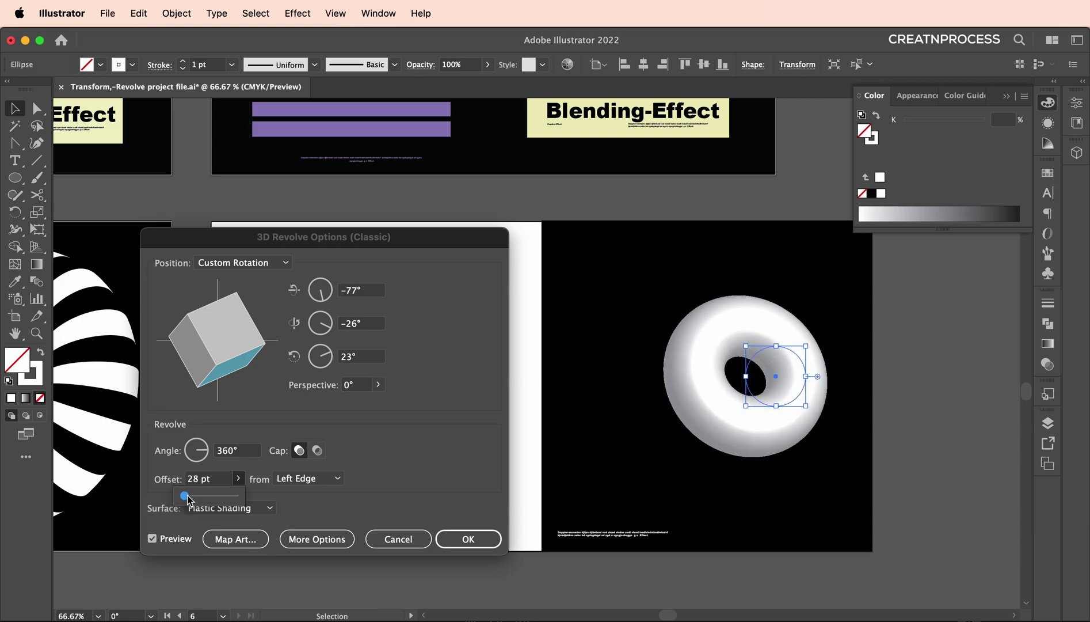
click(189, 496)
drag(234, 311, 202, 333)
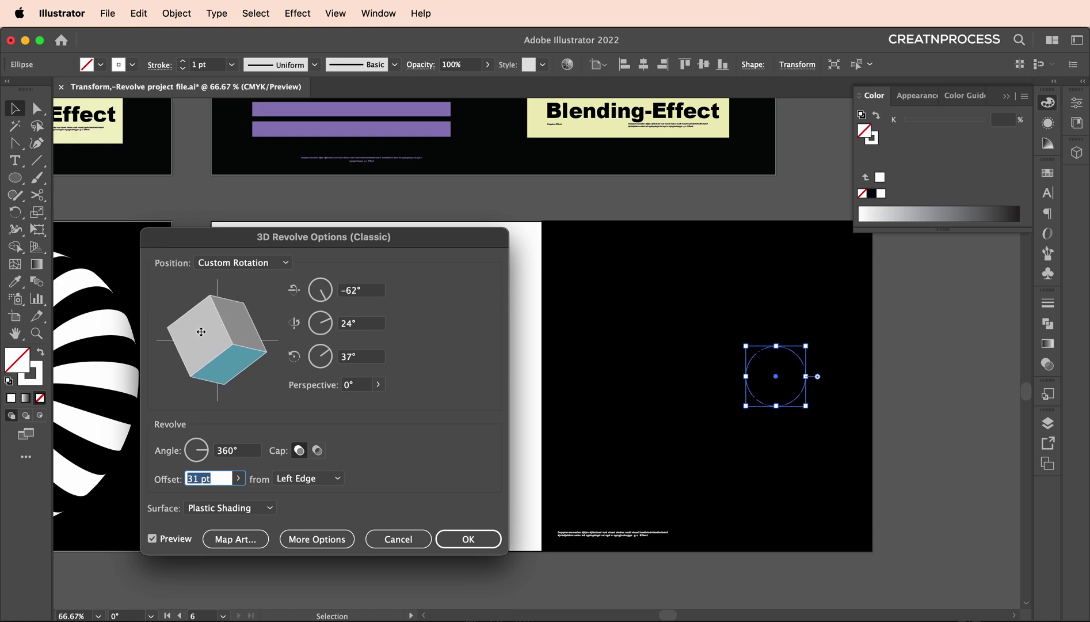
Confirm the 3D Revolve (Classic) settings for the torus
click(469, 539)
scroll(670, 419, down, 1)
drag(440, 366, 473, 358)
drag(659, 366, 701, 358)
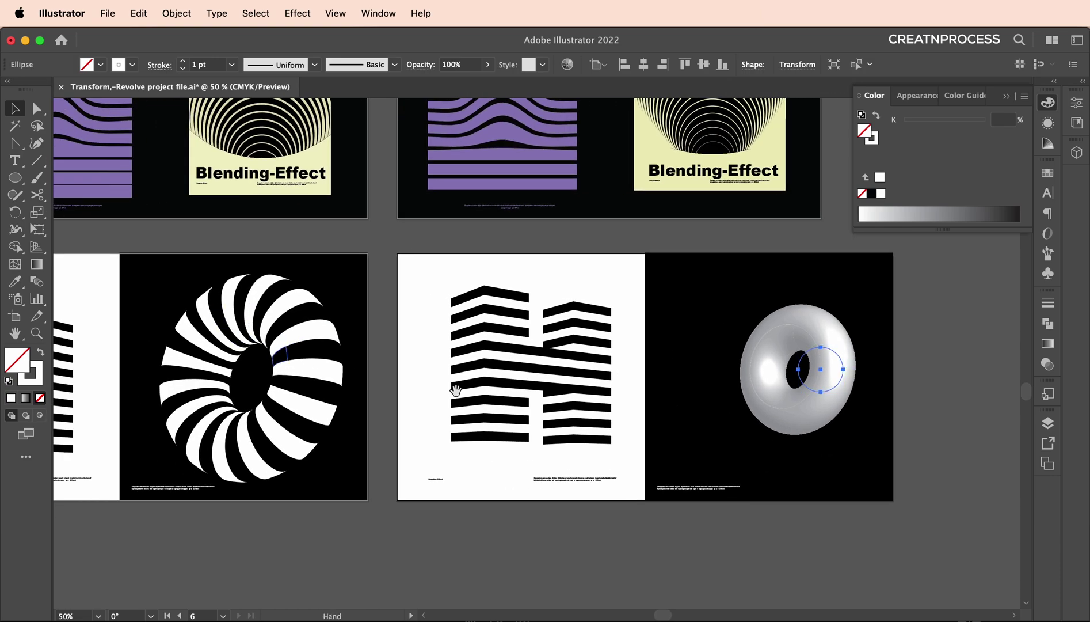
scroll(348, 373, right, 5)
scroll(532, 391, up, 1)
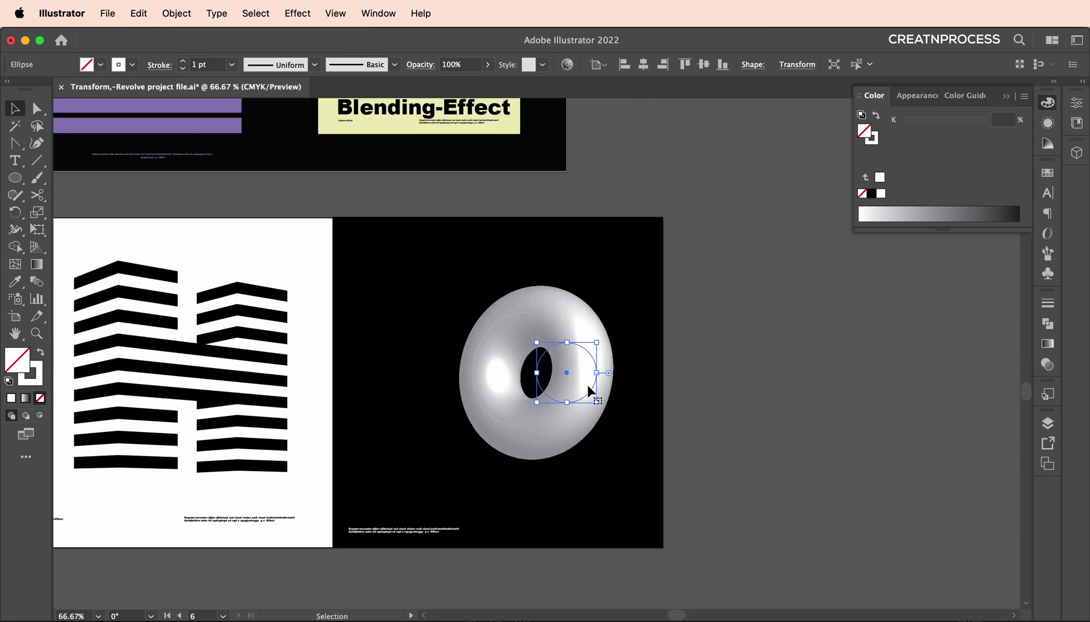
Reopen the torus's 3D Revolve (Classic) effect for editing and open its Map Art settings
click(1048, 123)
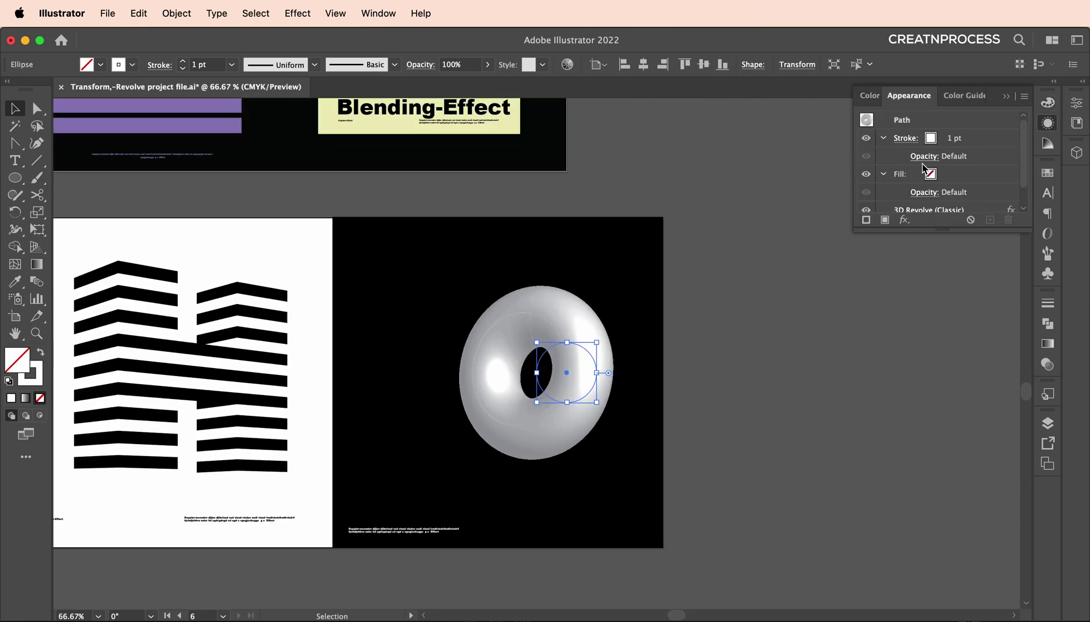
scroll(926, 163, down, 1)
click(924, 186)
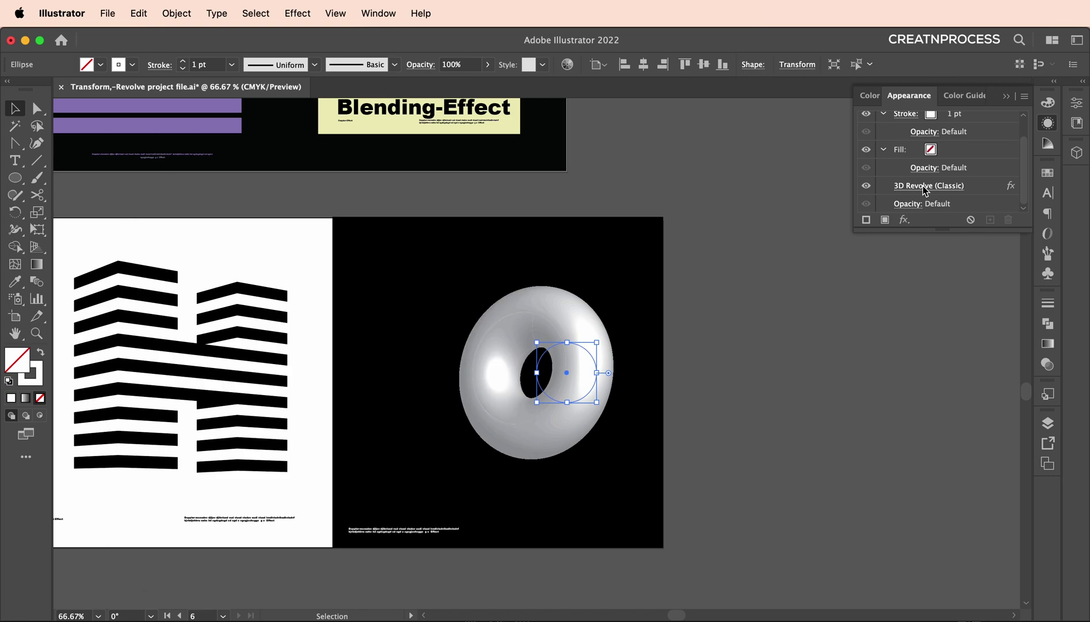
drag(364, 258, 914, 112)
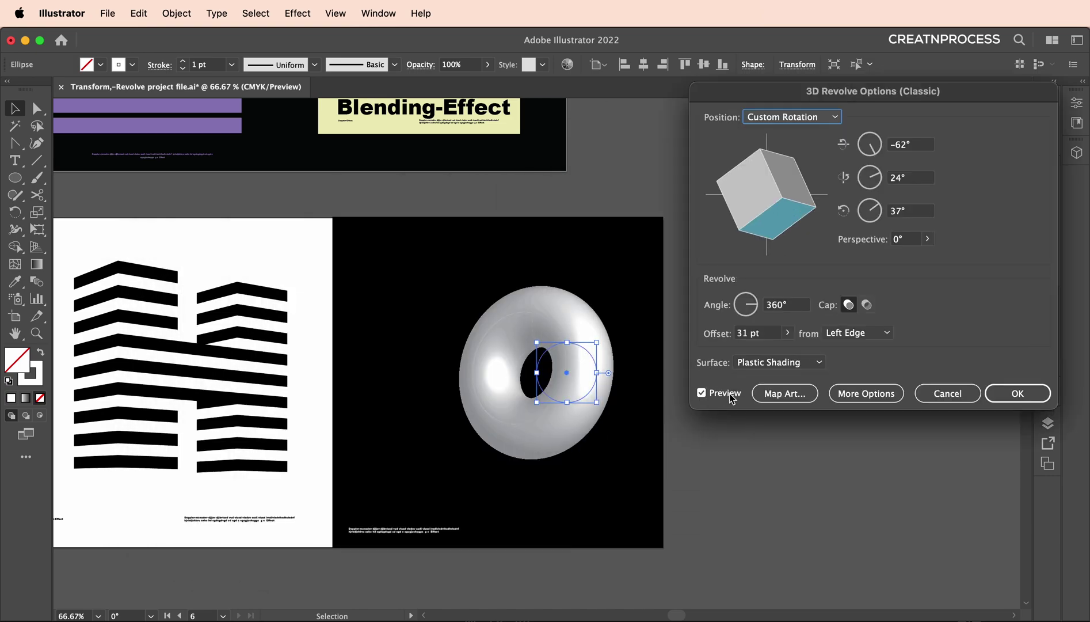
click(774, 393)
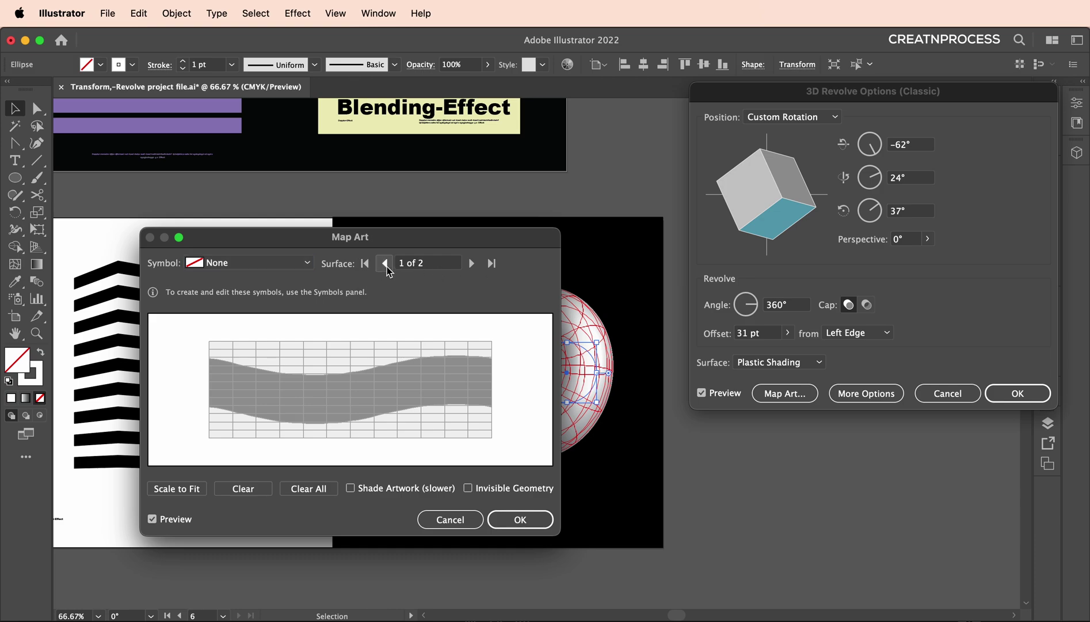
Try mapping the strip symbol onto surface 1 of 2 of the torus and clear that surface
drag(451, 260, 526, 428)
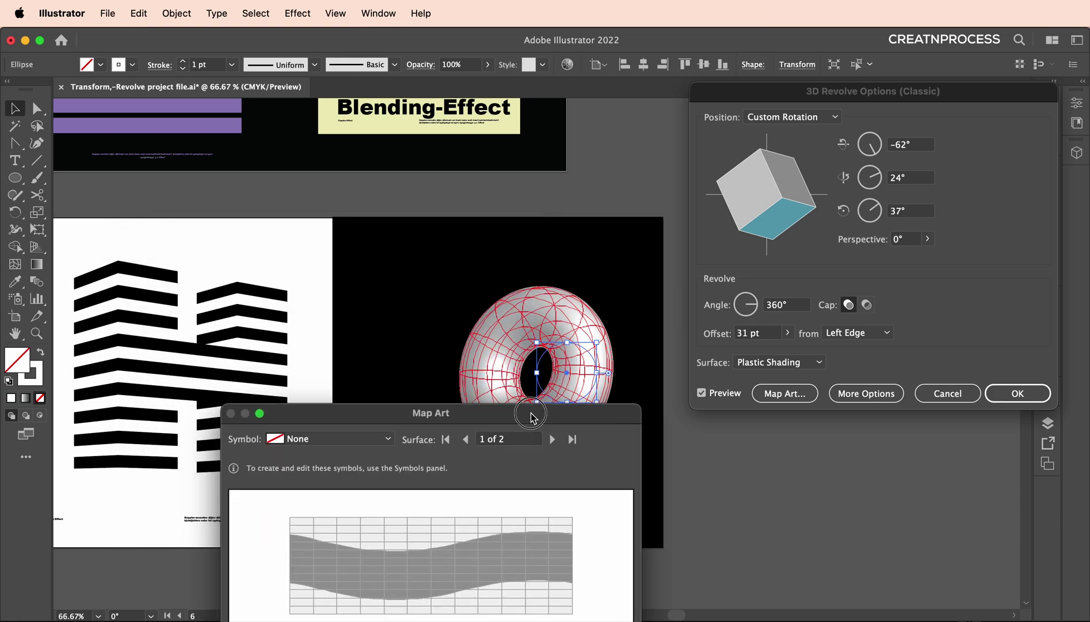
click(348, 432)
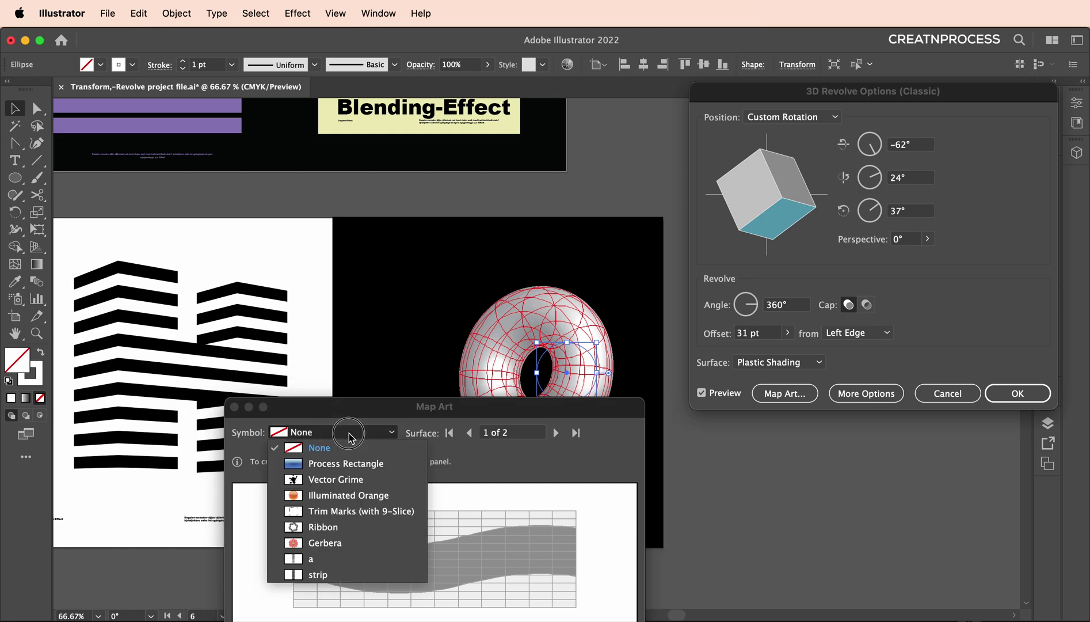
click(318, 574)
mouse_move(440, 550)
mouse_down()
mouse_move(438, 579)
mouse_move(419, 555)
mouse_up()
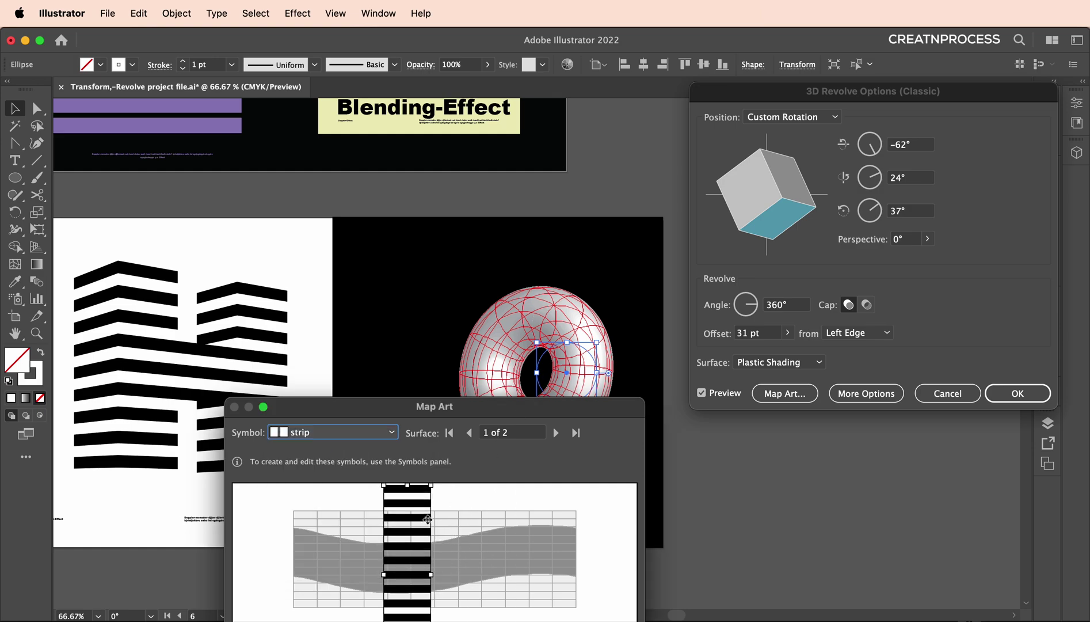
drag(455, 410, 366, 213)
click(259, 464)
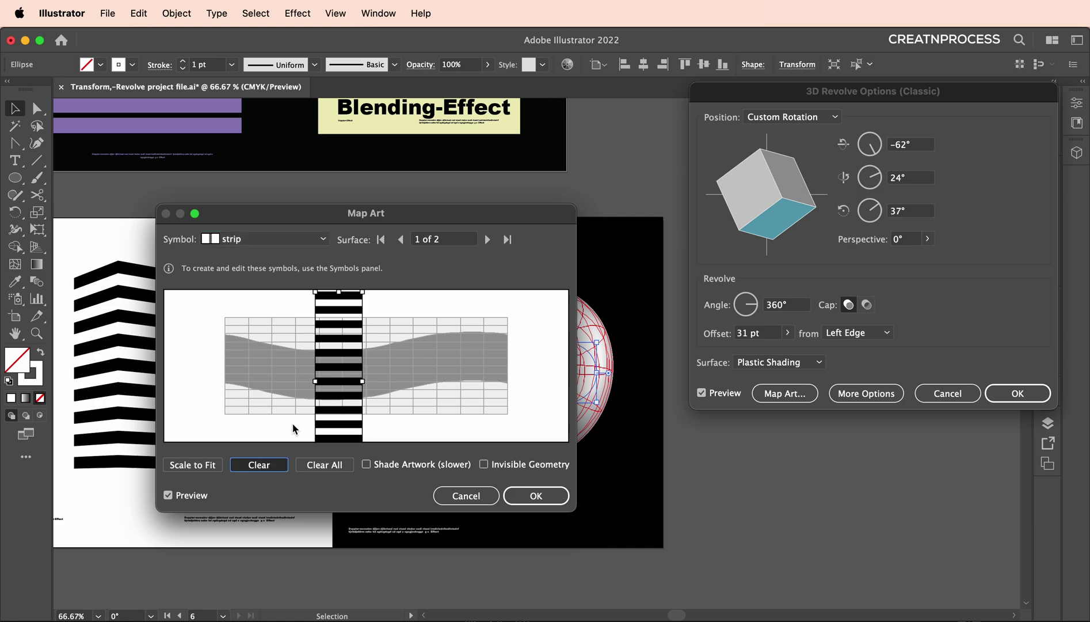
Place symbol a on surface 2 of 2 and rotate it a quarter turn so its stripes stand vertical
click(487, 239)
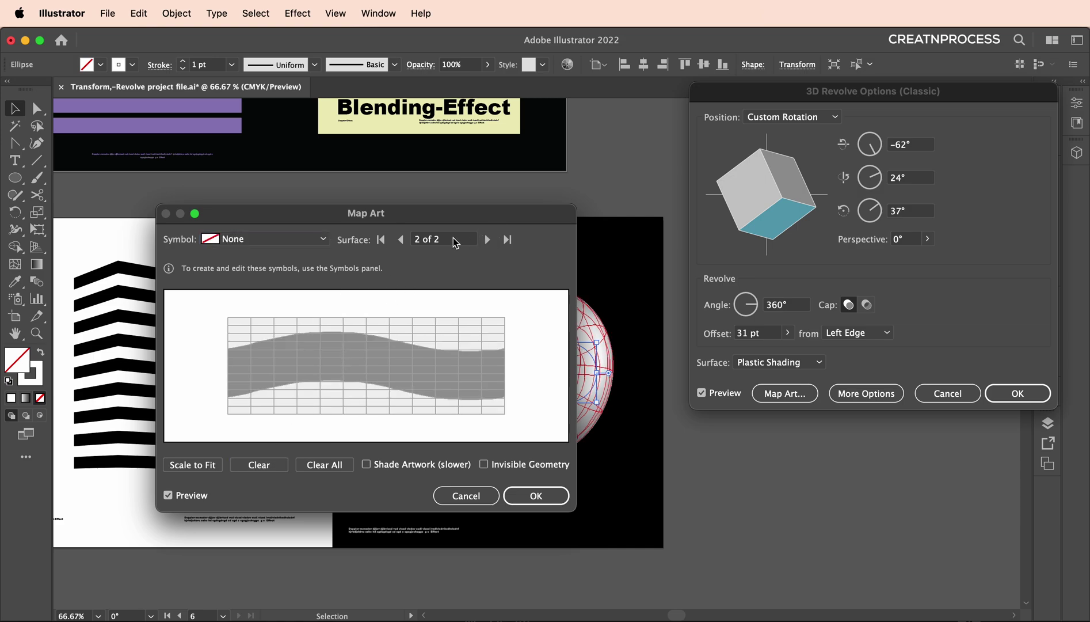
click(324, 238)
click(242, 366)
drag(339, 376, 316, 404)
mouse_move(455, 213)
mouse_down()
mouse_move(329, 381)
mouse_move(455, 210)
mouse_up()
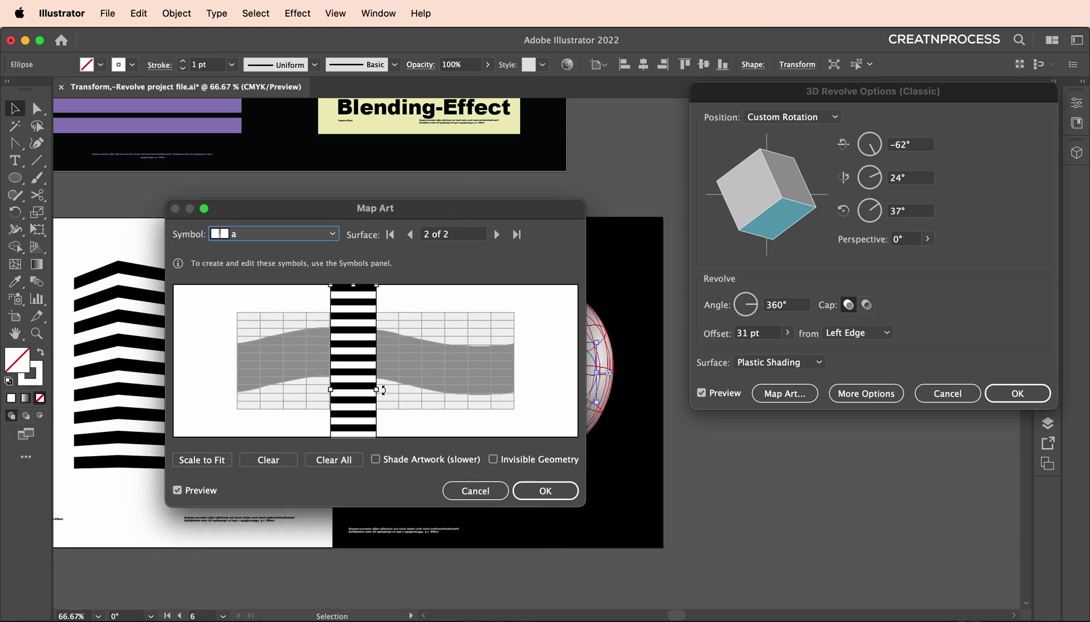
drag(382, 390, 315, 347)
drag(347, 406, 357, 367)
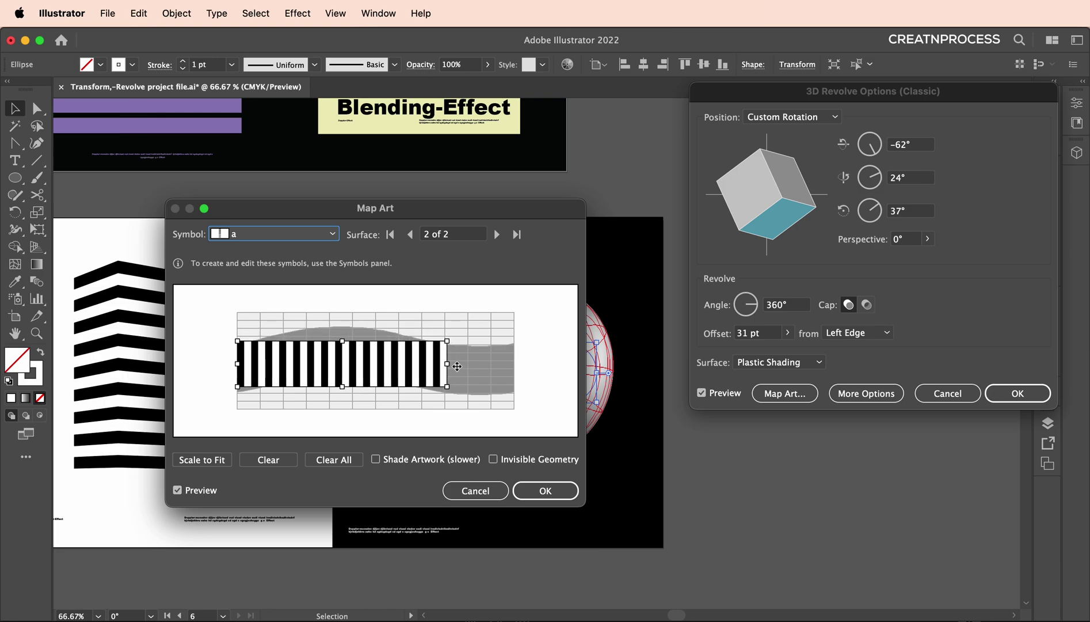
Stretch the striped symbol to cover the whole surface grid and confirm the art mapping
drag(449, 365, 514, 364)
drag(240, 367, 236, 365)
drag(372, 342, 373, 311)
drag(370, 393, 373, 411)
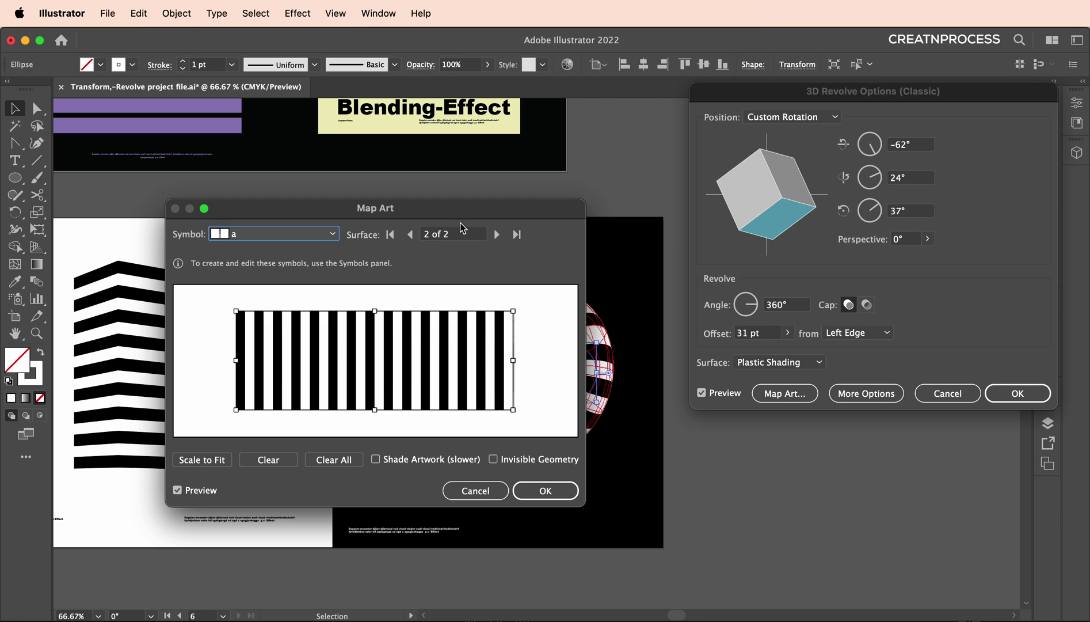
drag(506, 214, 478, 253)
click(541, 536)
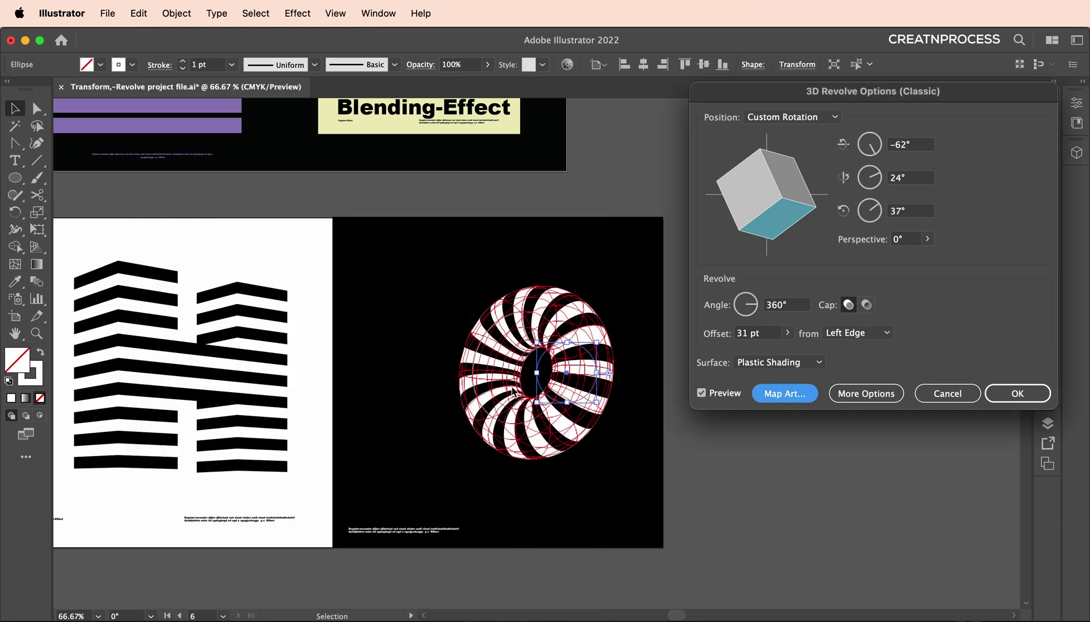
Rotate the striped torus to about -72°, 34° and 24°, and apply the effect with 0° perspective
drag(800, 203, 750, 197)
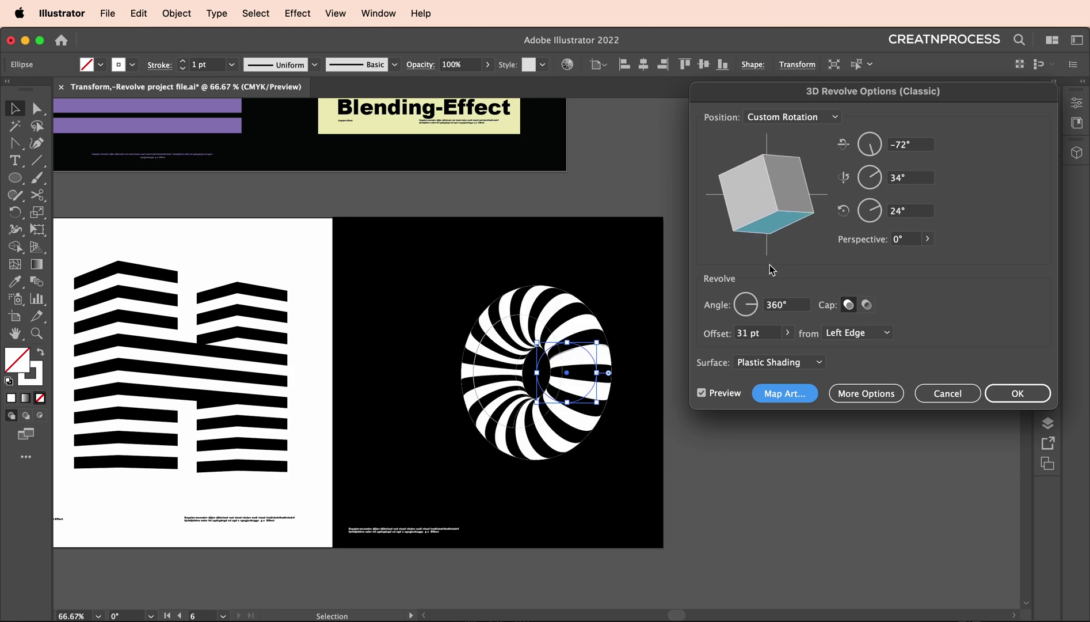
click(926, 239)
mouse_move(878, 259)
mouse_down()
mouse_move(918, 259)
mouse_move(870, 258)
mouse_up()
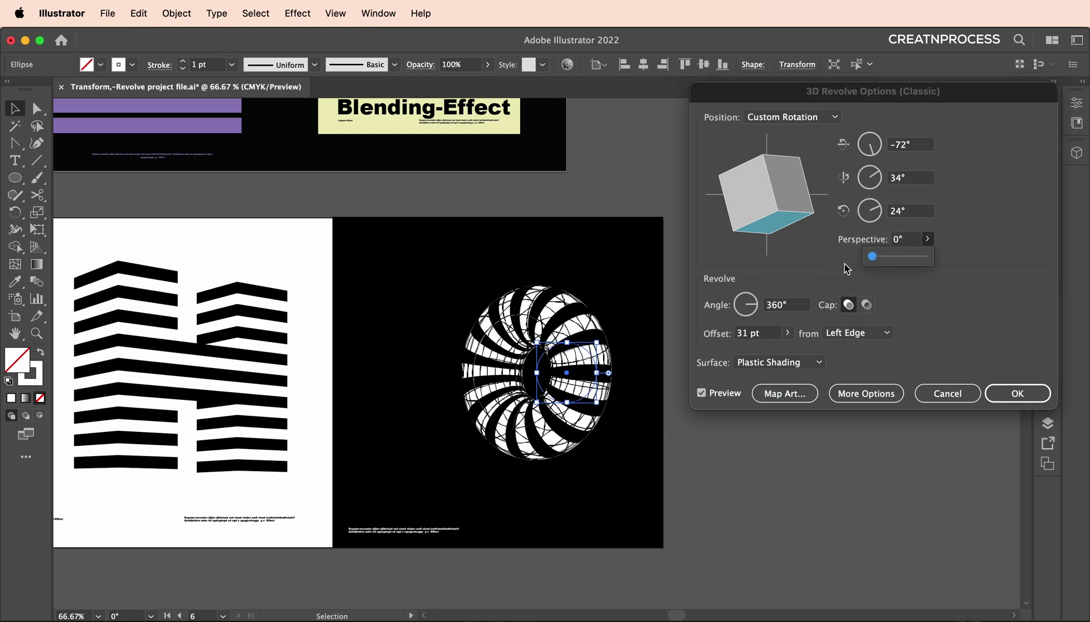
click(1016, 393)
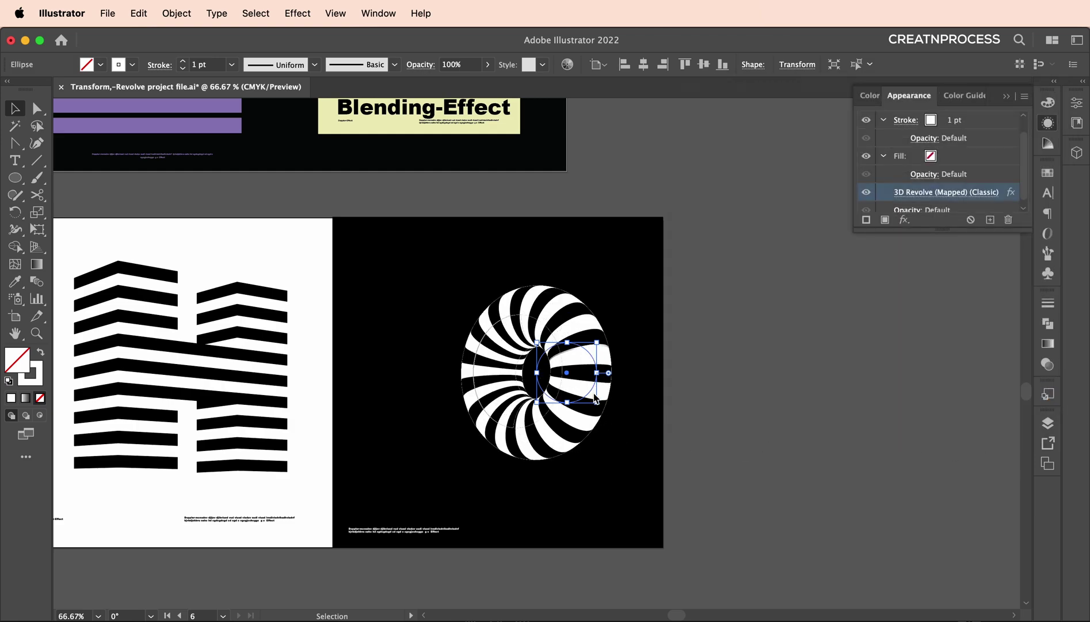
Expand the appearance of the striped torus
click(177, 12)
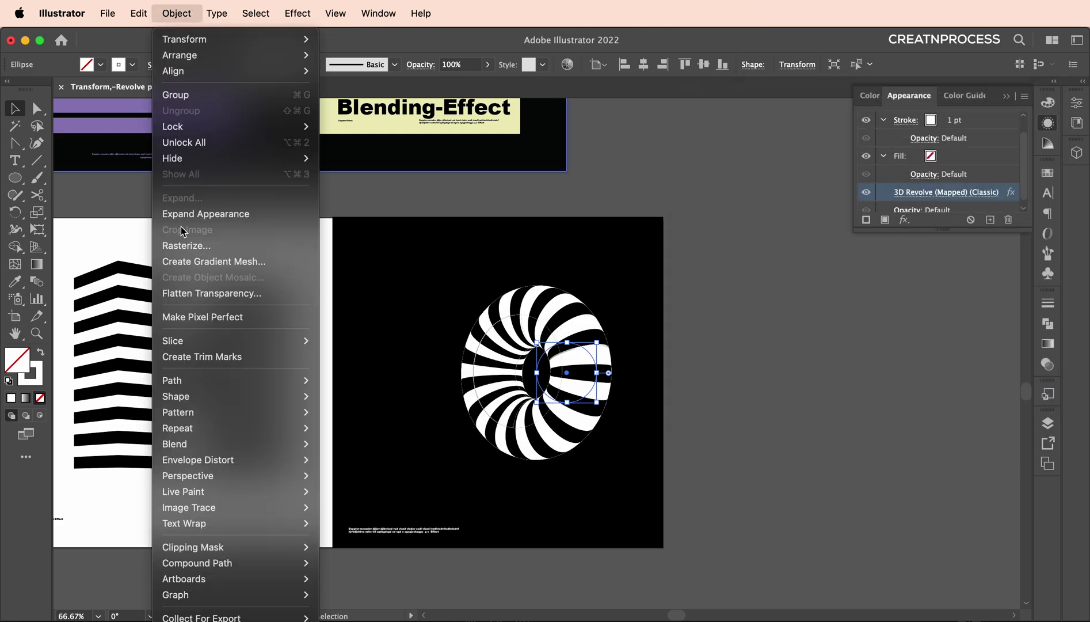
click(183, 216)
click(189, 15)
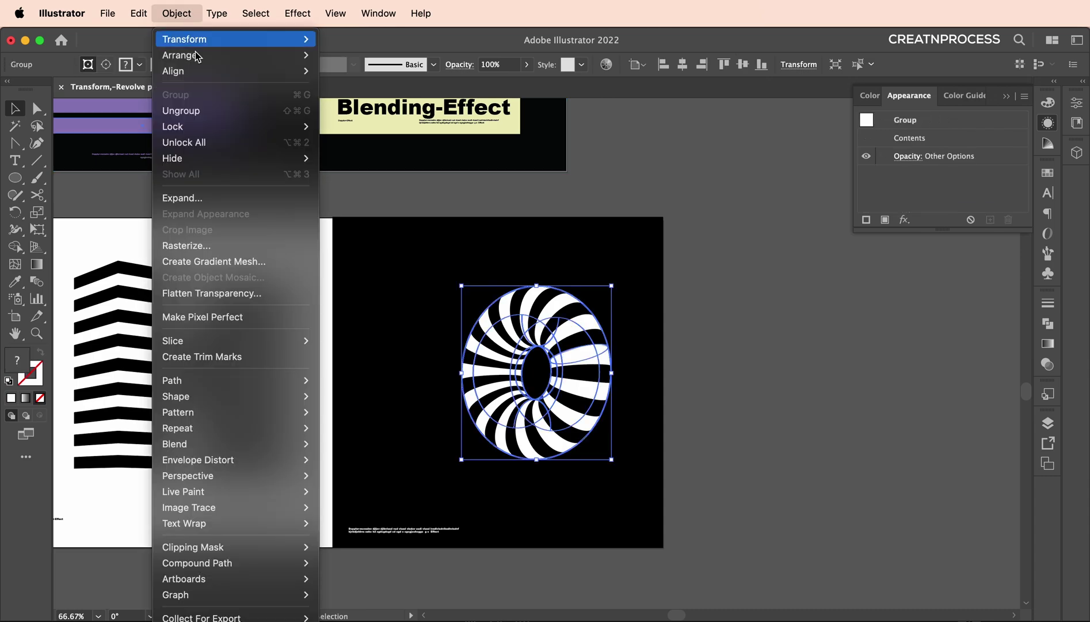
key(Escape)
Ungroup the expanded torus twice and release its clipping mask
right_click(568, 339)
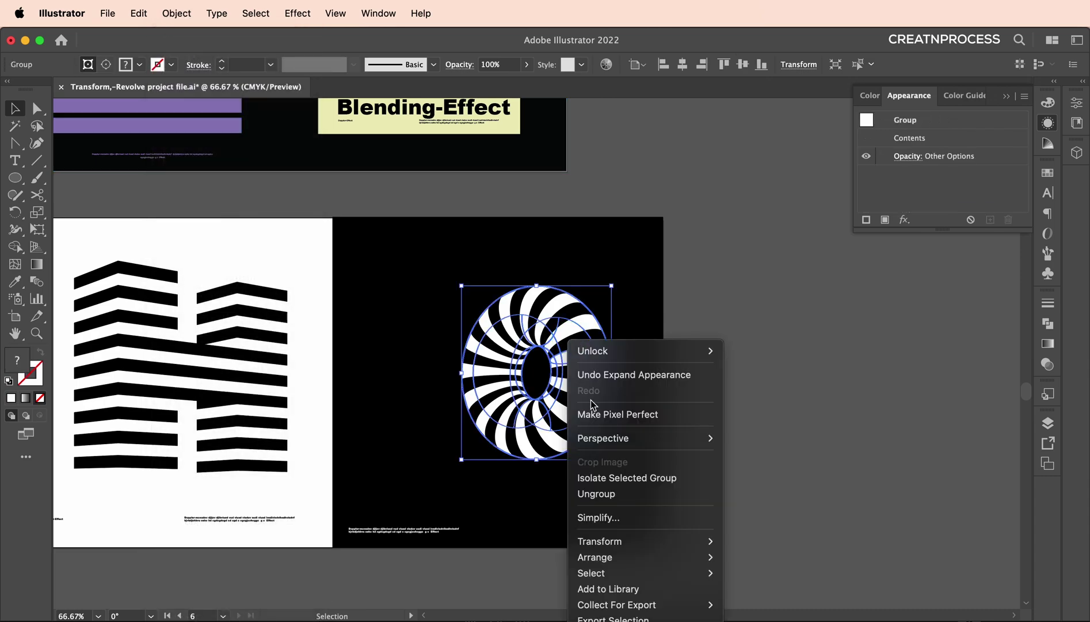
click(615, 495)
right_click(587, 419)
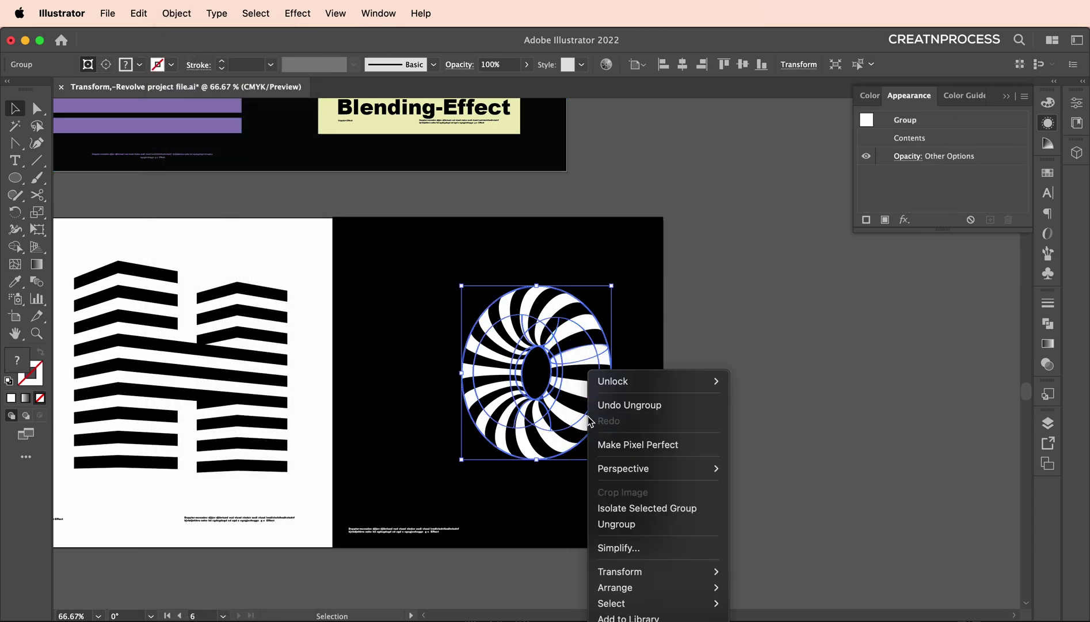
click(602, 522)
right_click(575, 383)
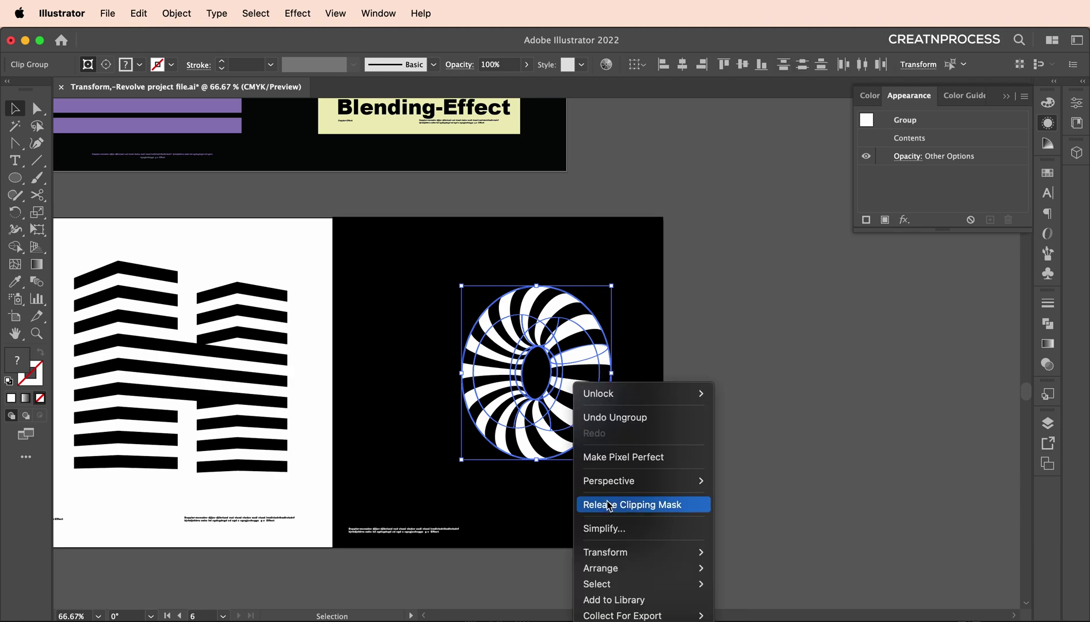
click(604, 501)
Move the striped artwork off the black panel to the empty canvas and delete the grey shaded torus left behind
click(667, 416)
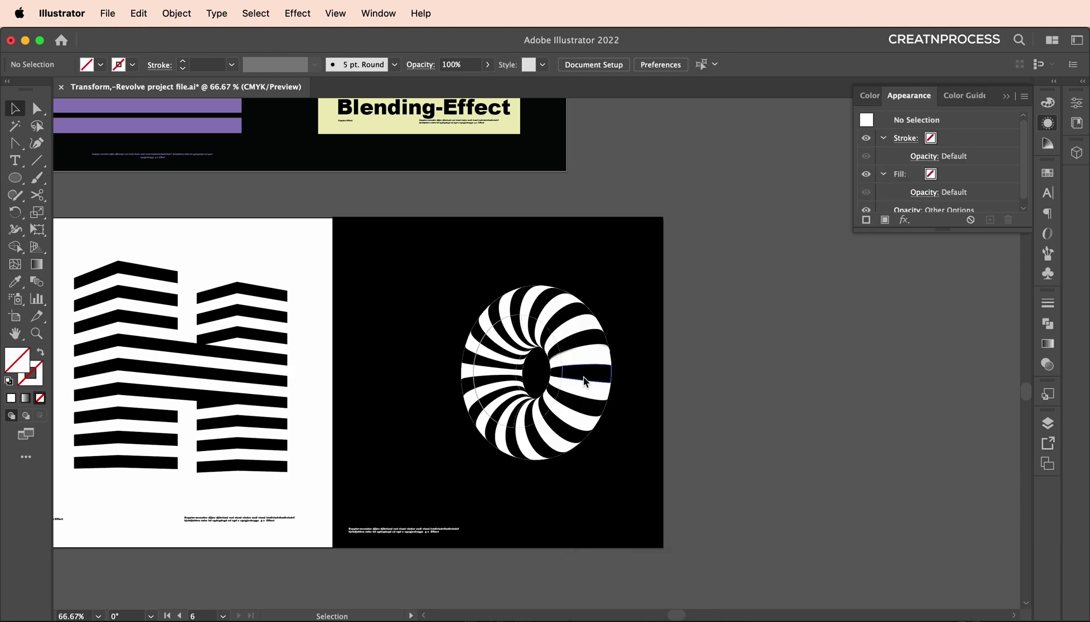
scroll(584, 379, up, 1)
drag(633, 394, 551, 322)
click(501, 281)
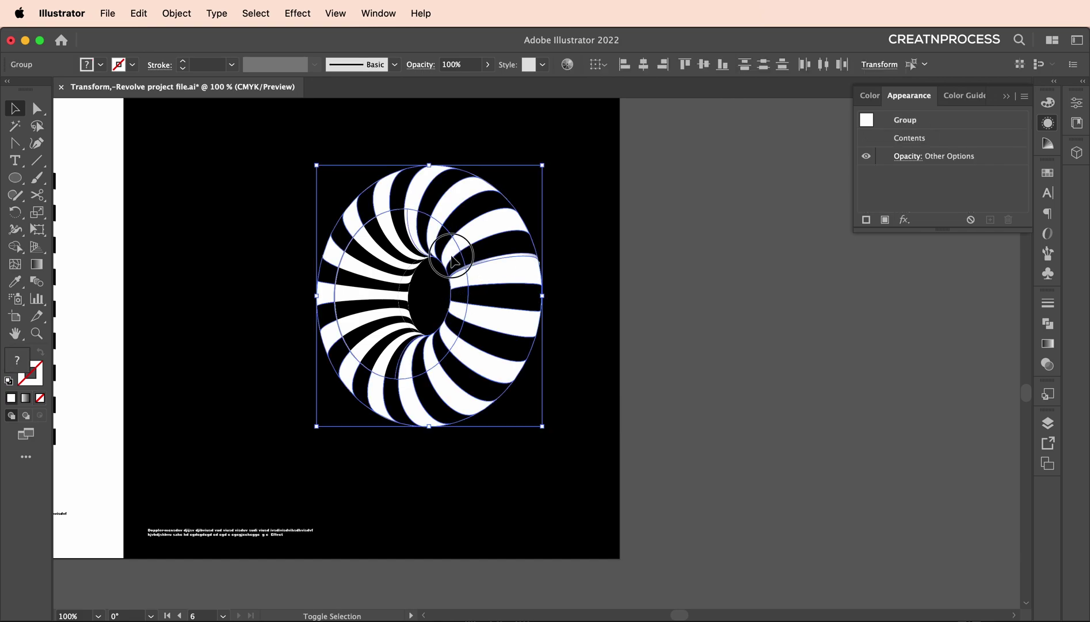
drag(407, 305, 782, 341)
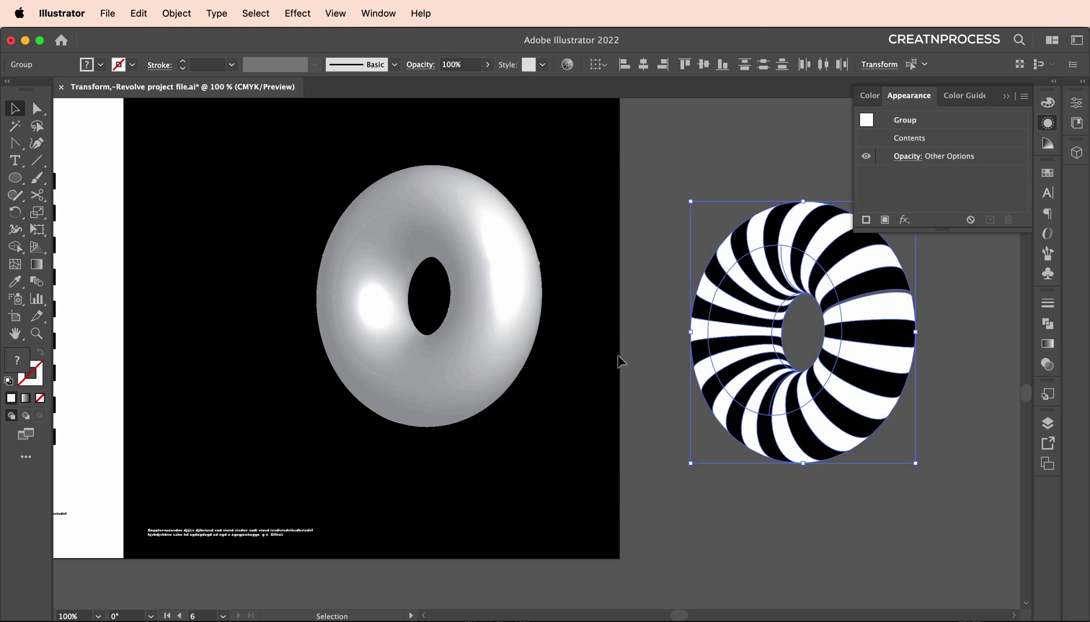
drag(480, 453, 291, 146)
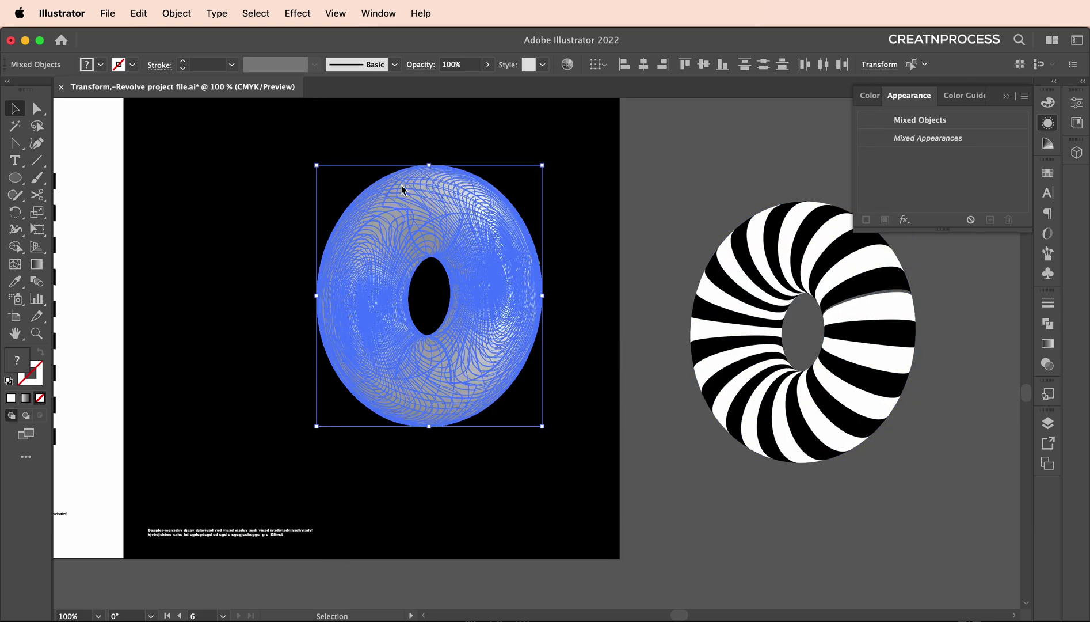
key(Delete)
Move the striped torus back onto the black panel and enlarge it to nearly fill the panel
drag(706, 200, 912, 505)
key(super+minus)
key(super+minus)
drag(633, 370, 507, 349)
drag(506, 349, 506, 348)
drag(738, 376, 767, 383)
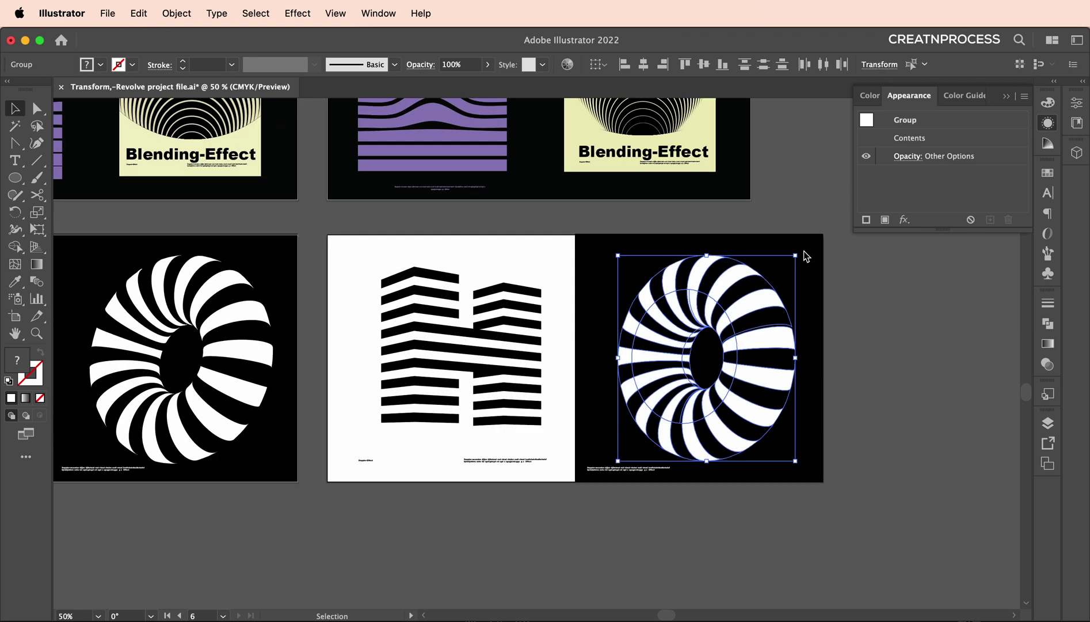
drag(802, 250, 804, 251)
drag(770, 358, 736, 405)
key(super+minus)
click(845, 376)
scroll(815, 381, up, 2)
scroll(734, 384, up, 1)
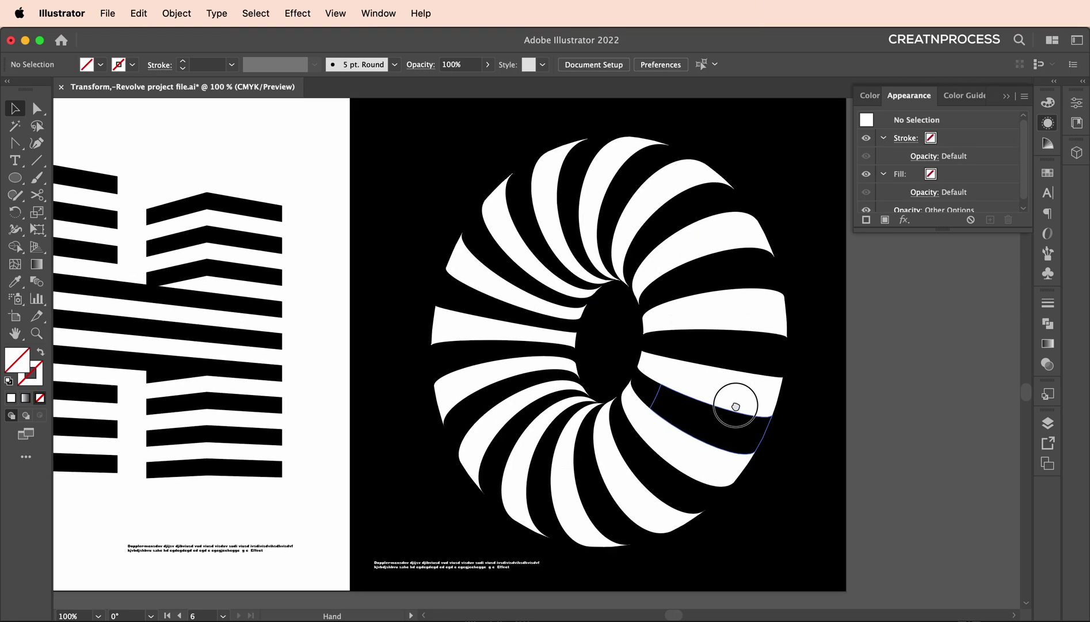
scroll(795, 400, down, 1)
super+click(755, 384)
drag(757, 361, 704, 371)
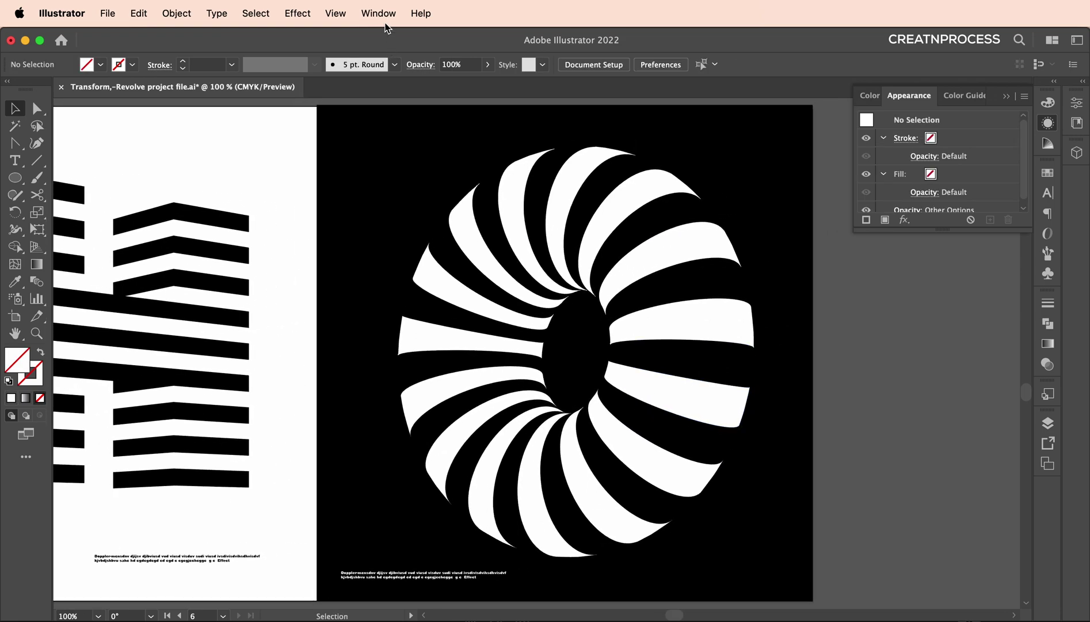
click(381, 14)
mouse_move(335, 131)
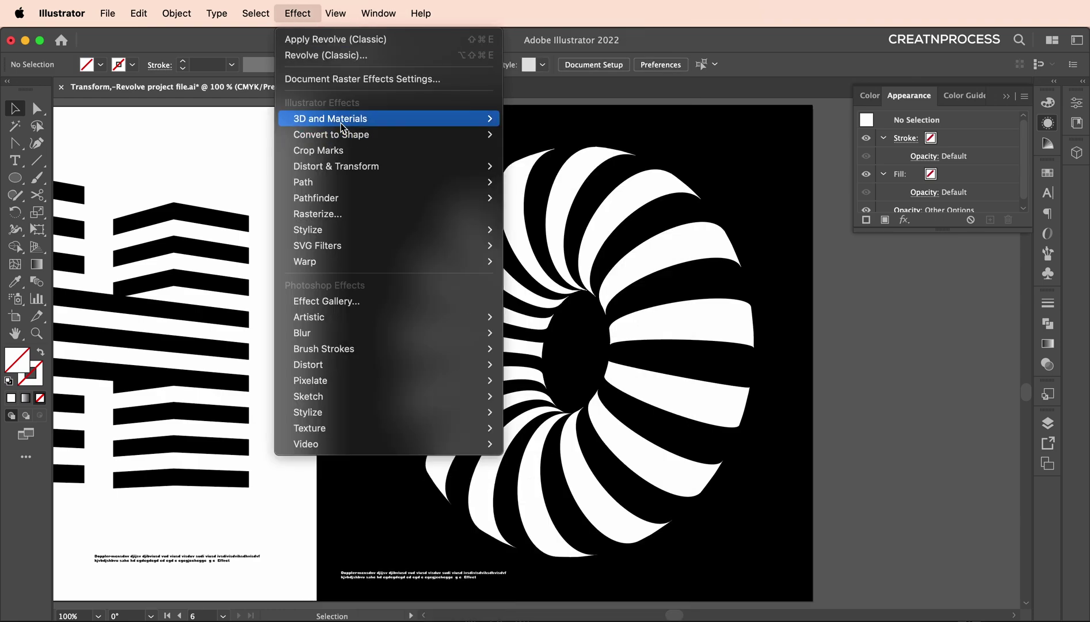
mouse_move(569, 197)
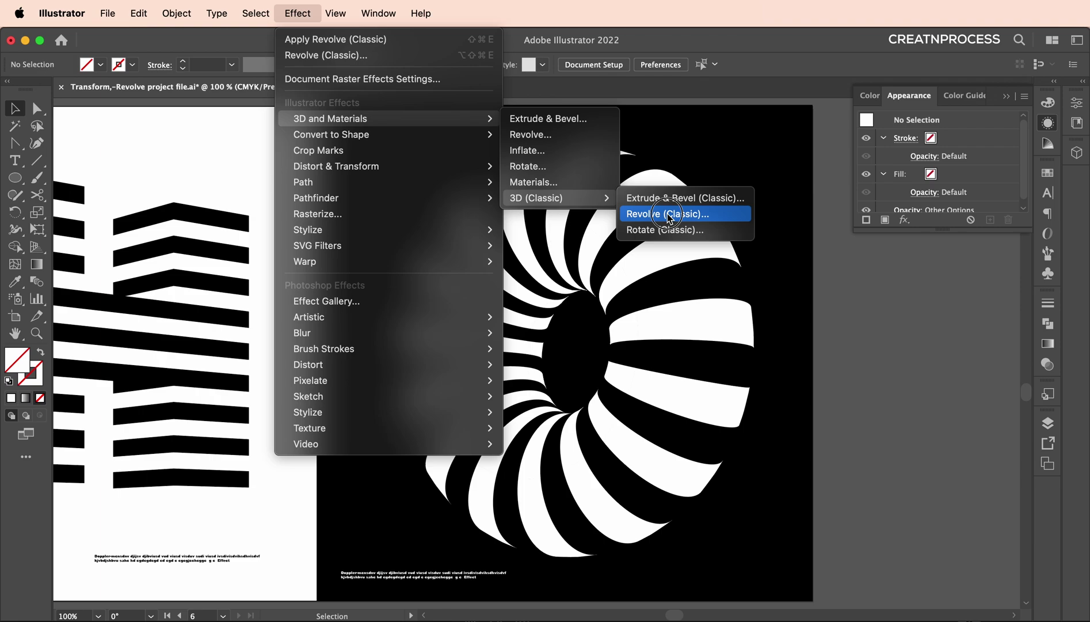
click(669, 217)
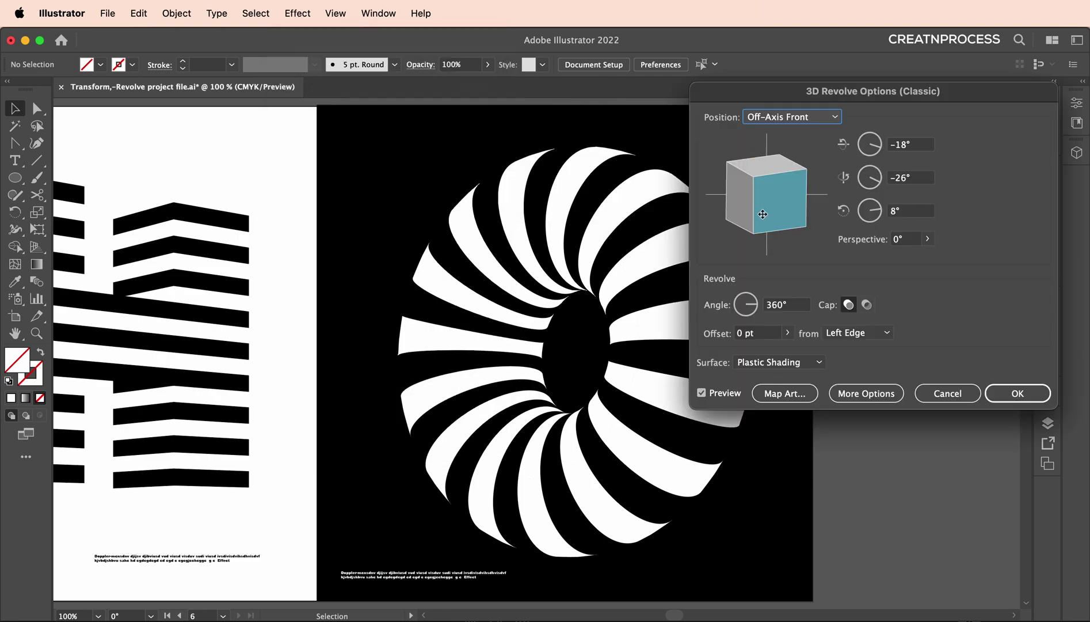
click(961, 391)
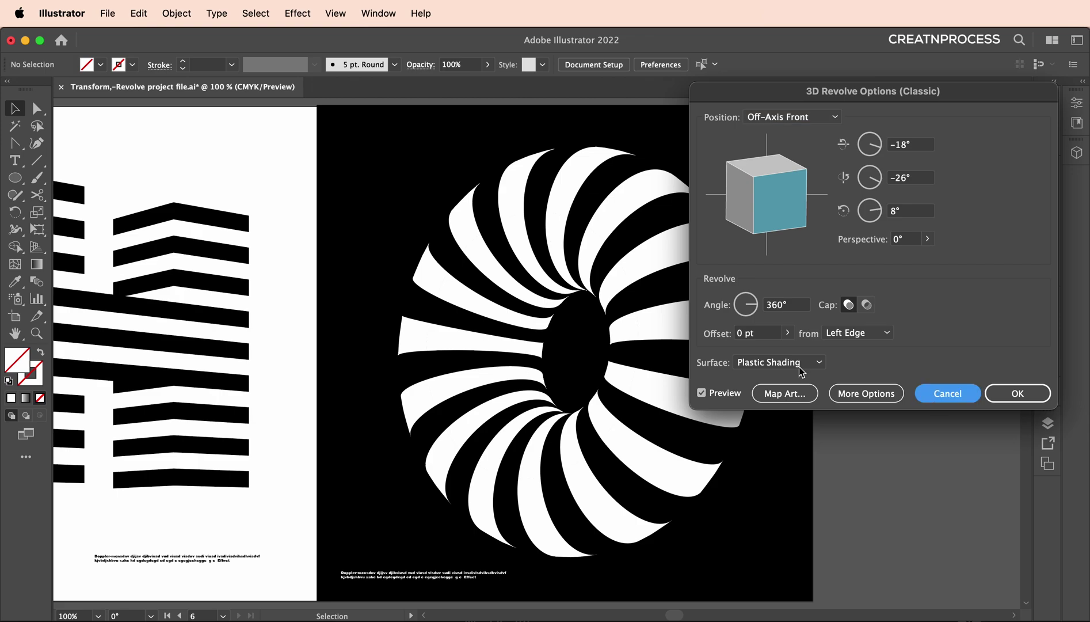
Examine the stripe groups of the folded letter H on the white panel and the Free Transform tool's options
key(super+minus)
scroll(654, 303, up, 1)
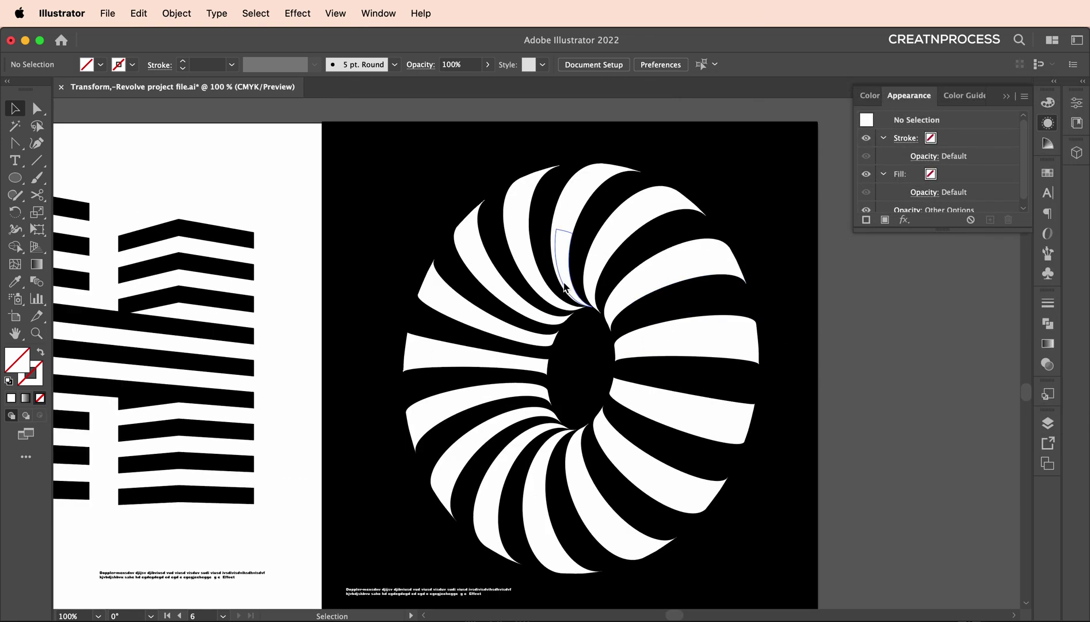
key(super+minus)
key(super+minus)
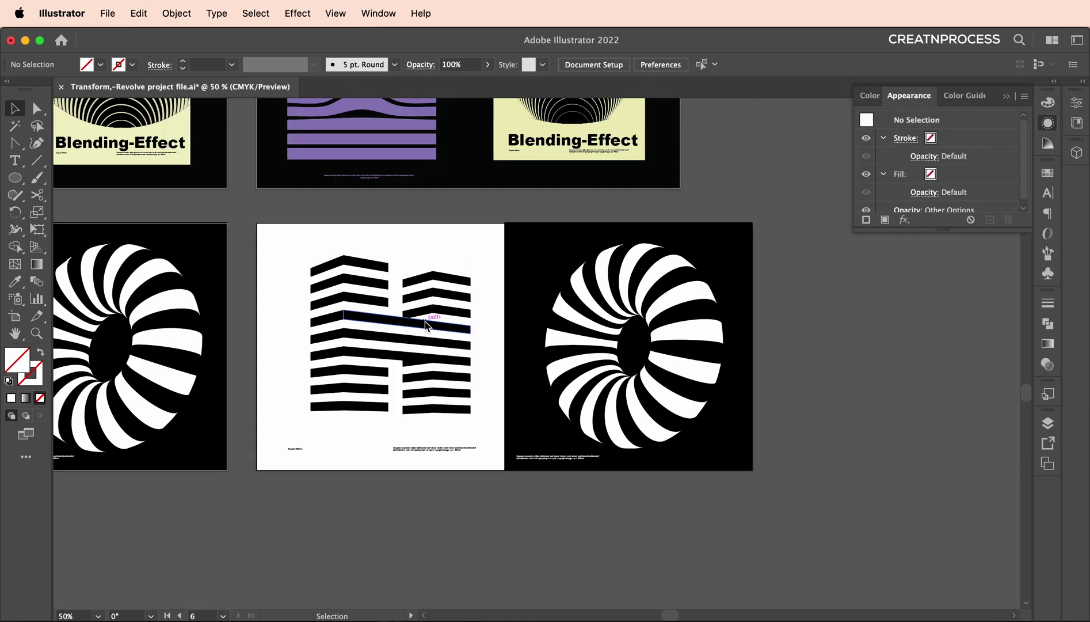
click(436, 314)
drag(37, 229, 72, 232)
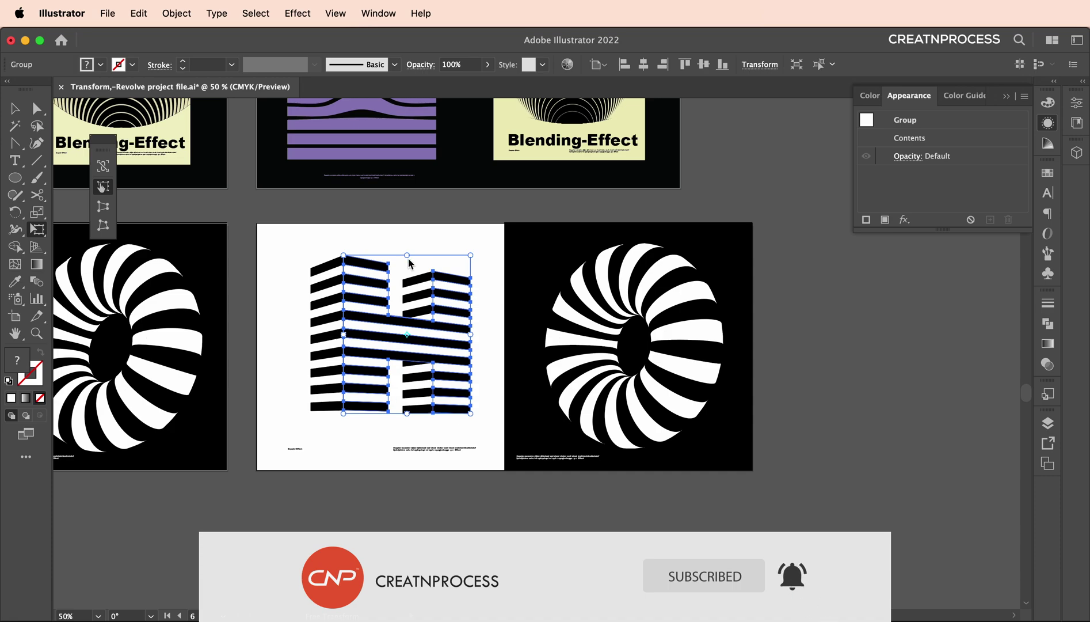
key(v)
click(335, 292)
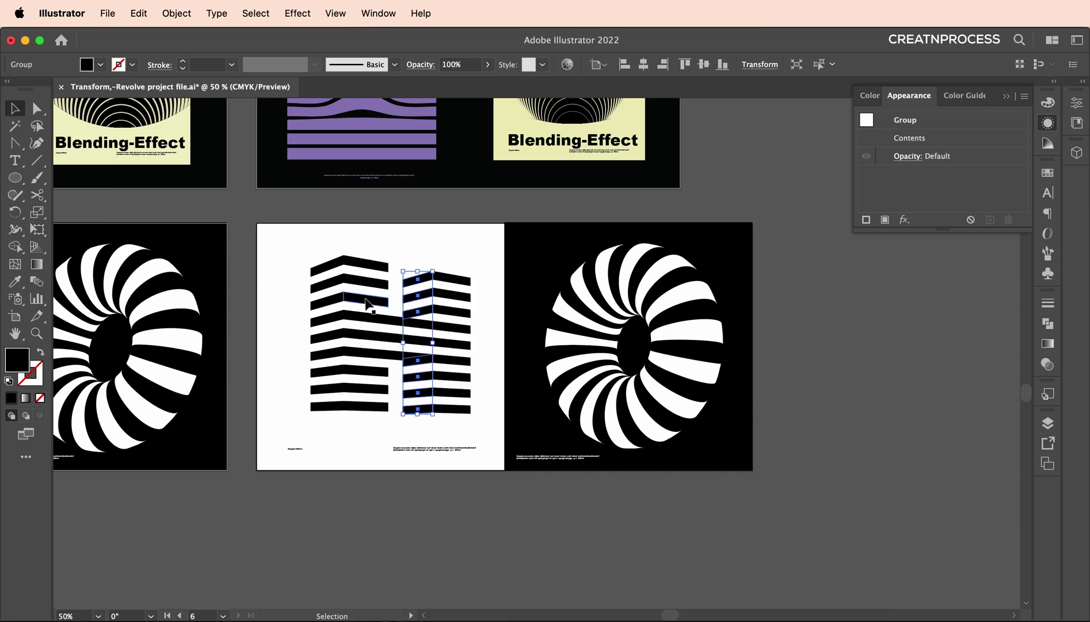
click(431, 291)
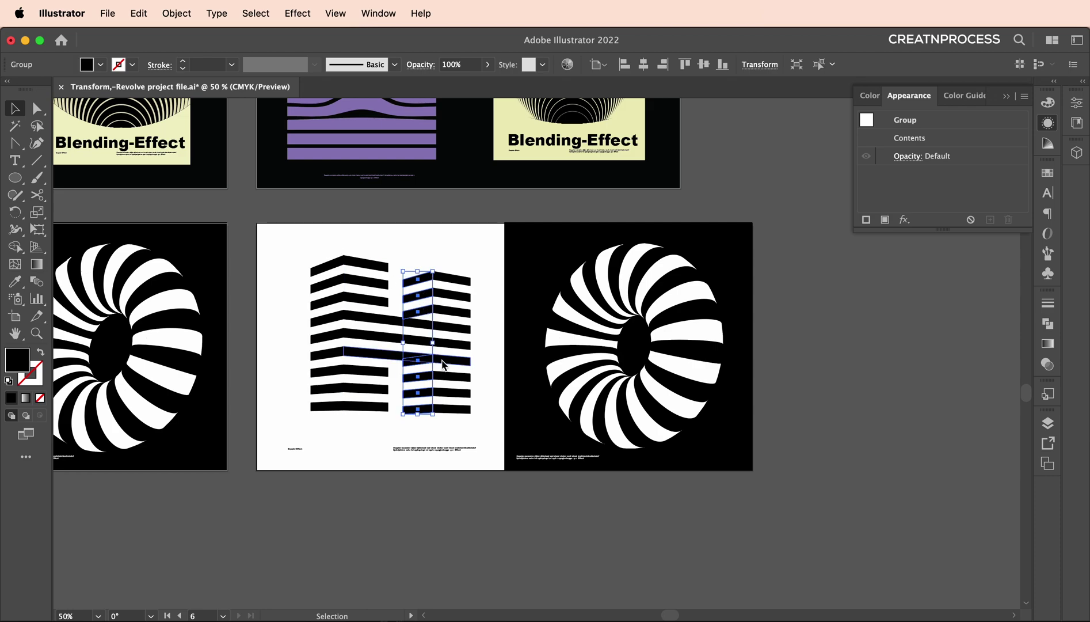